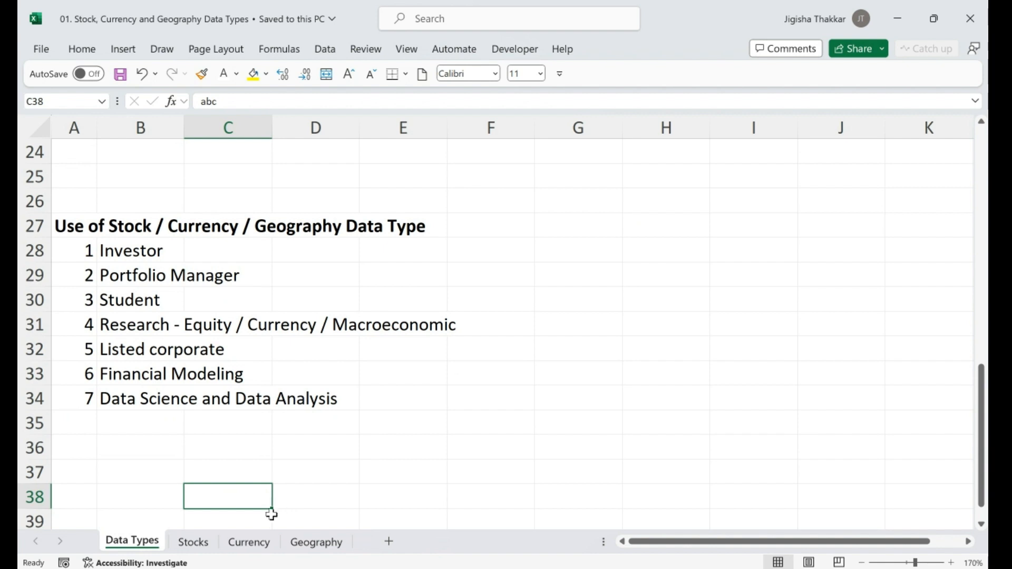
# On the Stocks sheet, view the full Data Types gallery in the Data tab, then collapse it
pyautogui.click(190, 548)
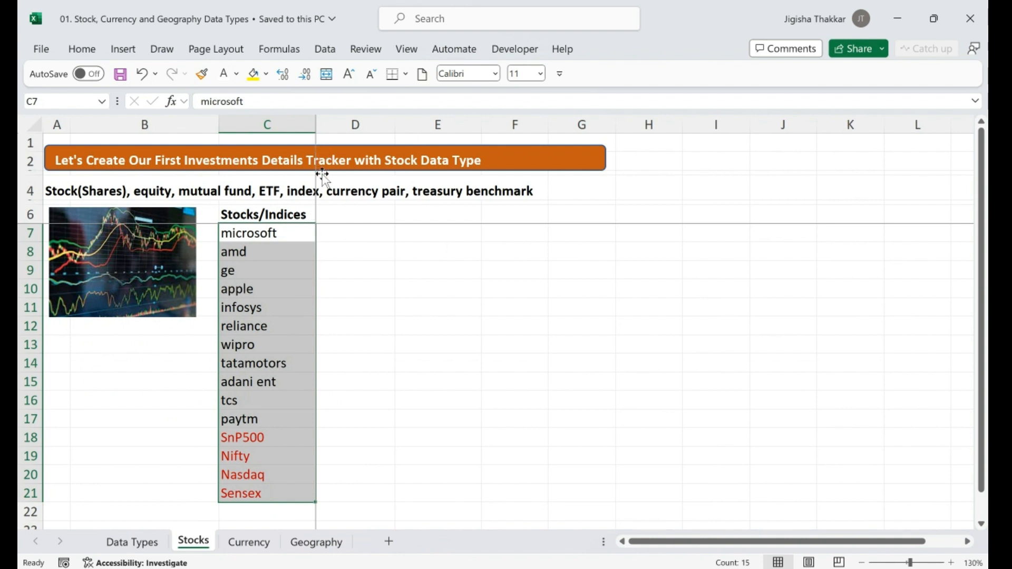
pyautogui.click(325, 49)
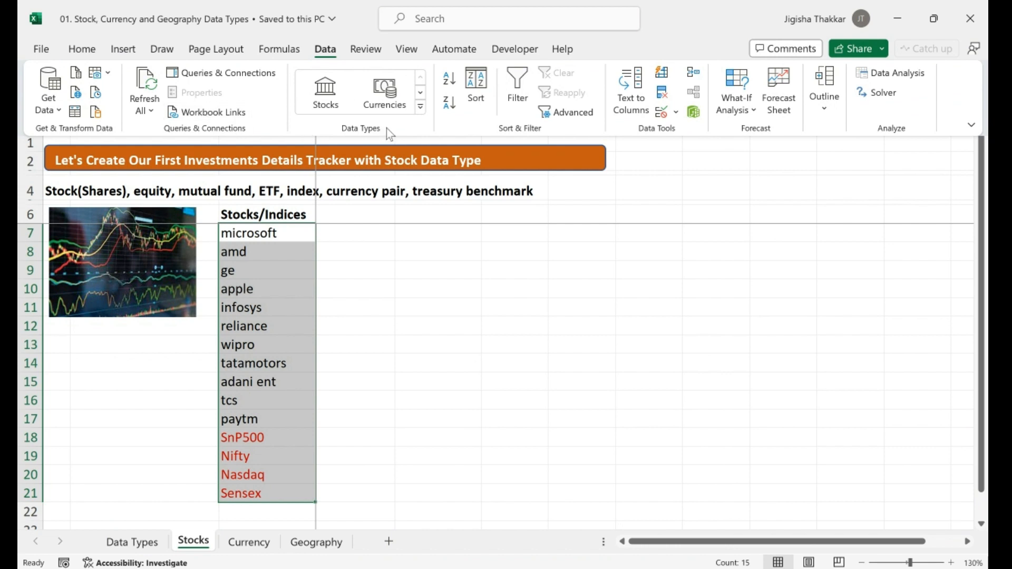
pyautogui.click(420, 108)
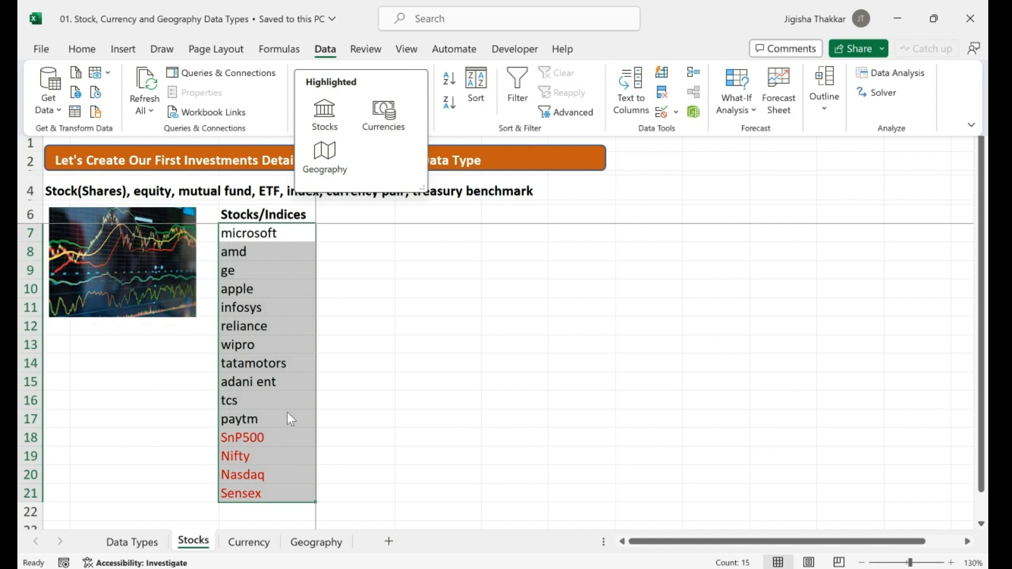
pyautogui.press('Escape')
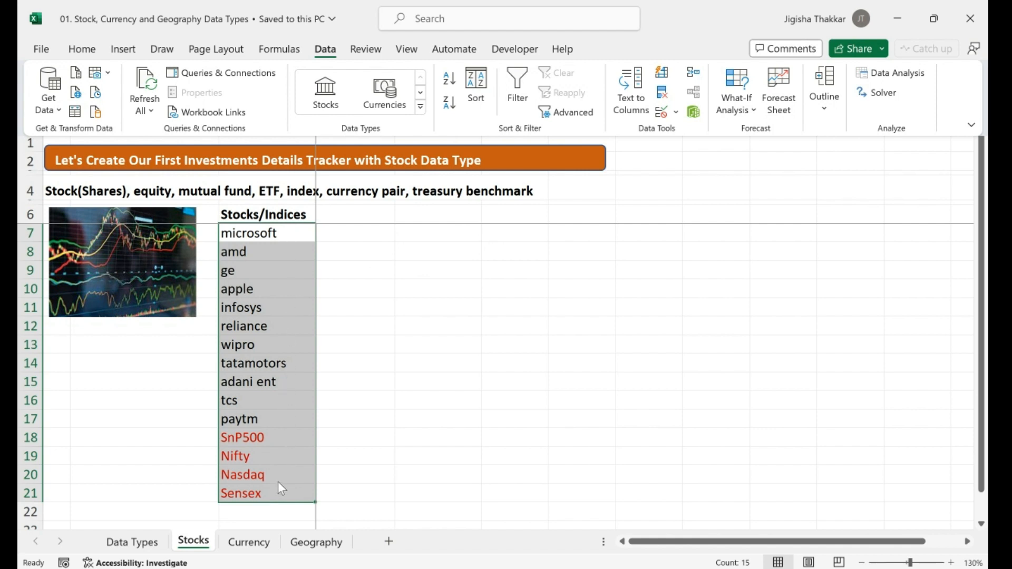
# Convert C7:C21 to the Stocks data type and inspect the Microsoft, General Electric, Apple and Infosys entries
pyautogui.click(328, 99)
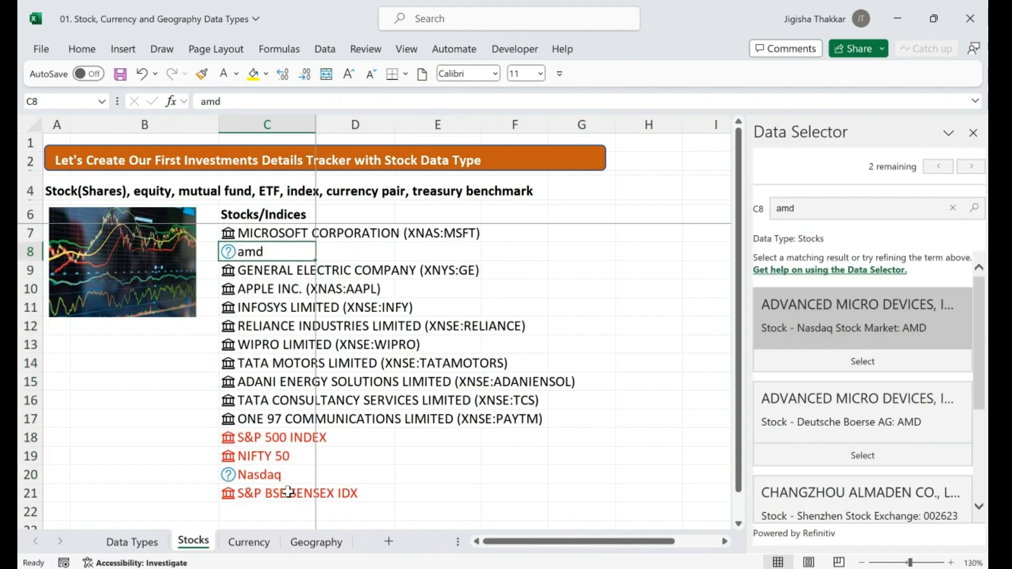
pyautogui.click(277, 233)
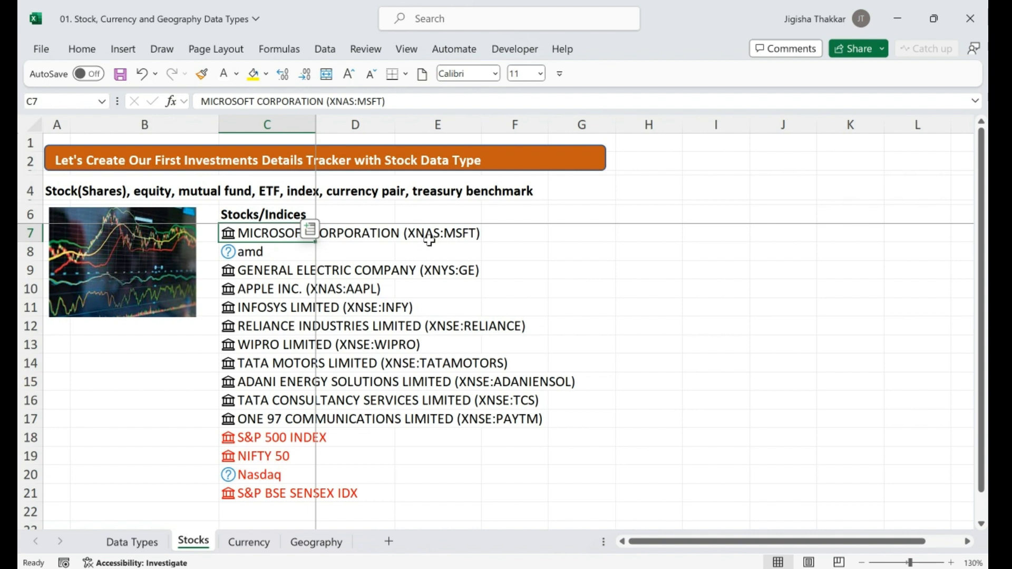
pyautogui.click(272, 277)
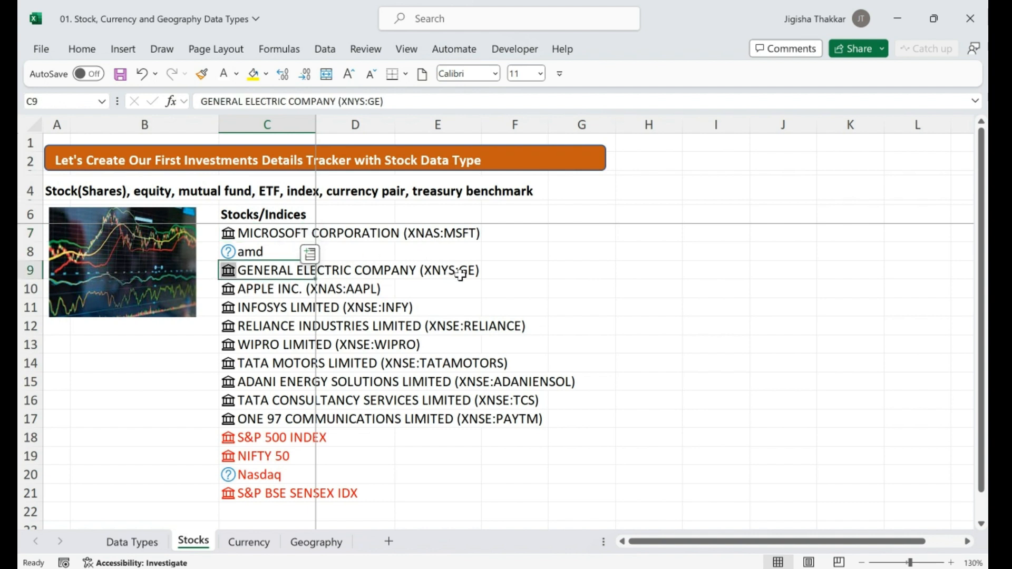
pyautogui.click(285, 290)
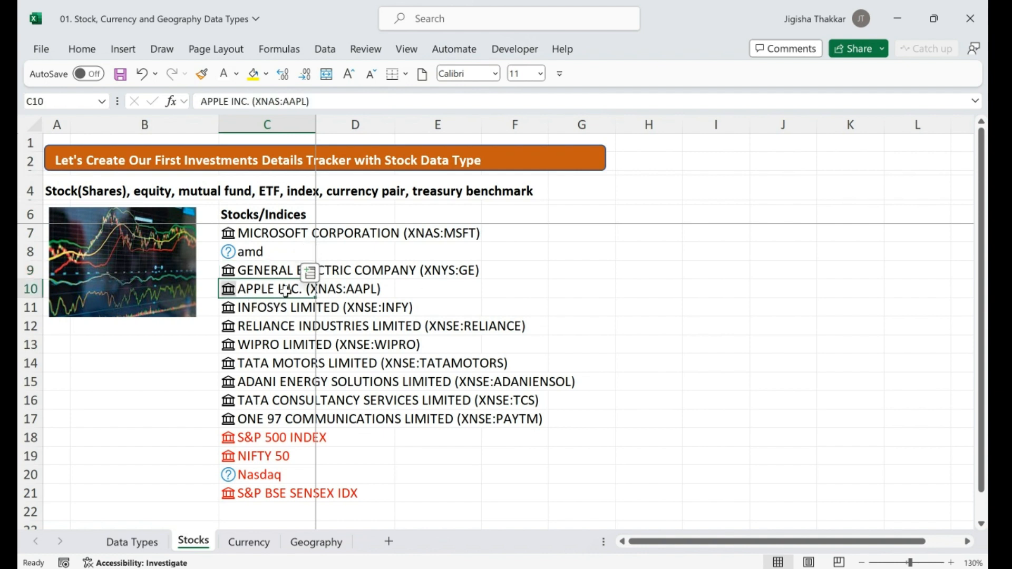
pyautogui.click(261, 311)
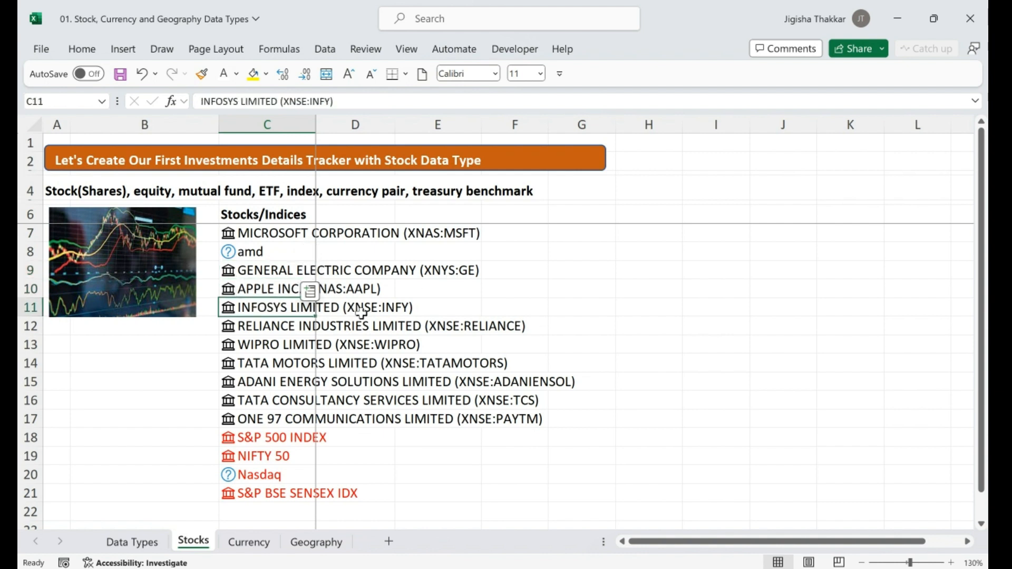
# Review matches for unresolved amd and Nasdaq, and link amd to Advanced Micro Devices on Nasdaq
pyautogui.click(287, 251)
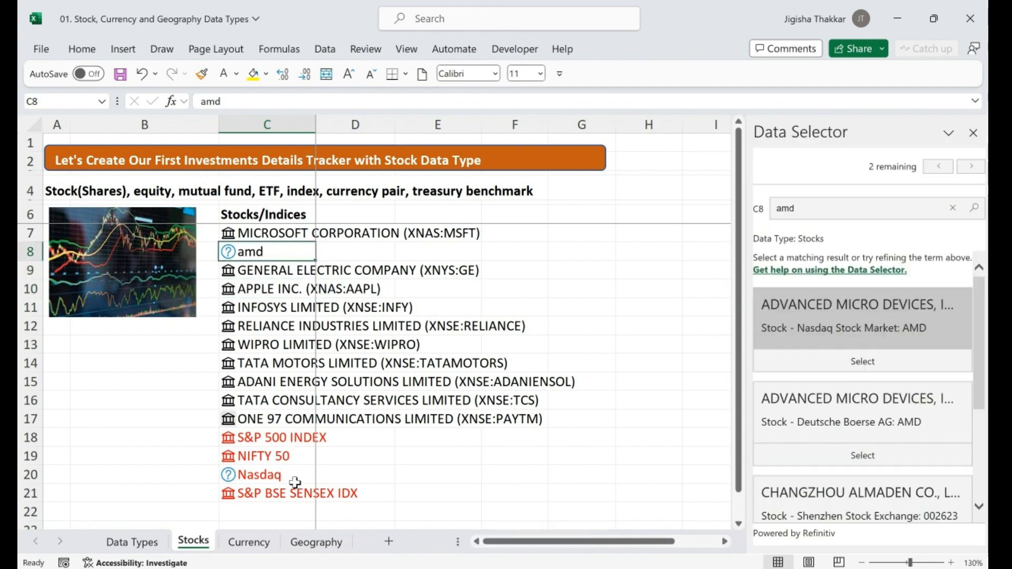
pyautogui.keyDown('ctrl'); pyautogui.click(295, 482); pyautogui.keyUp('ctrl')
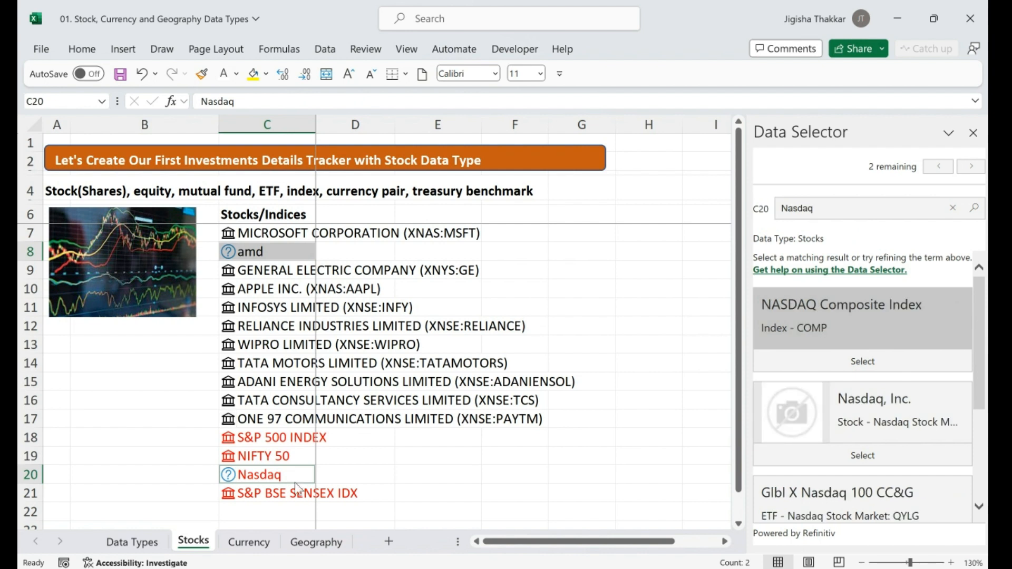
pyautogui.click(280, 252)
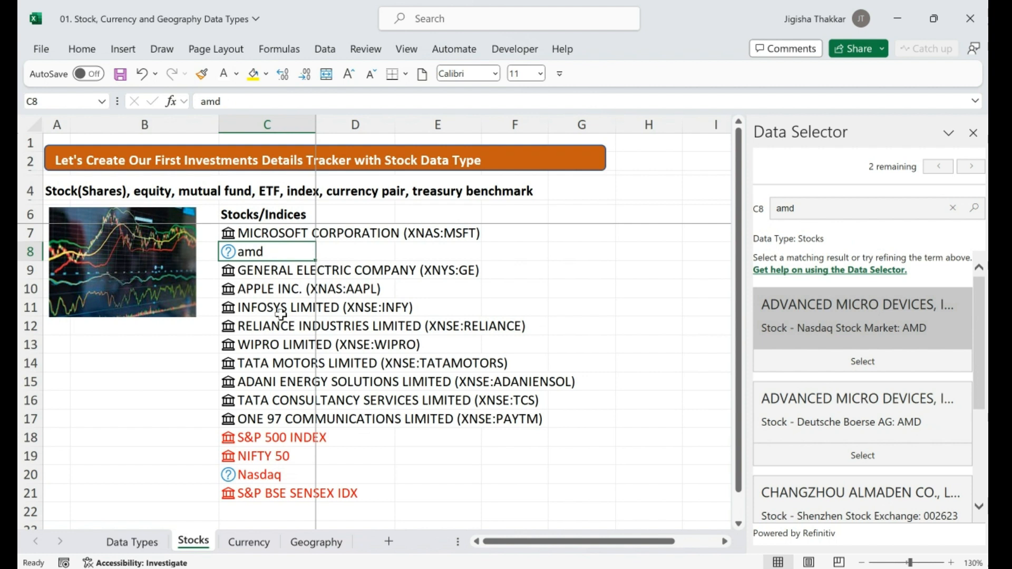
pyautogui.click(301, 477)
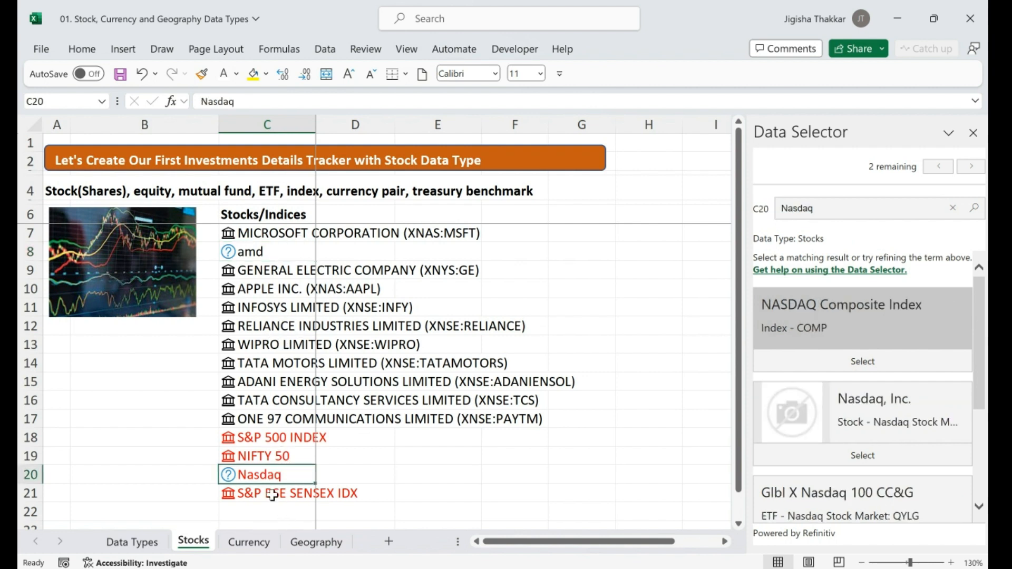
pyautogui.click(303, 257)
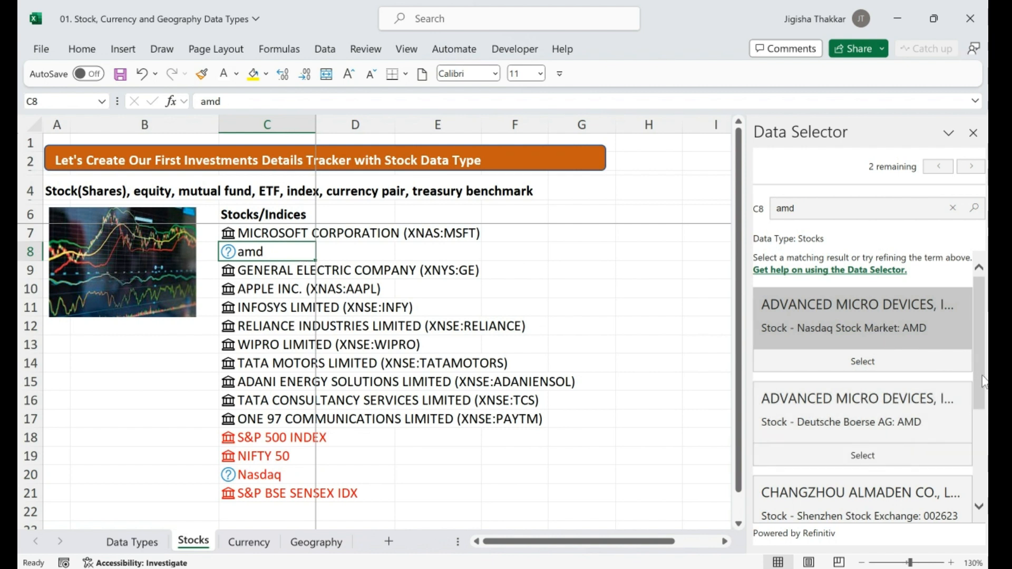
pyautogui.scroll(-3, 981, 401)
pyautogui.scroll(3, 975, 354)
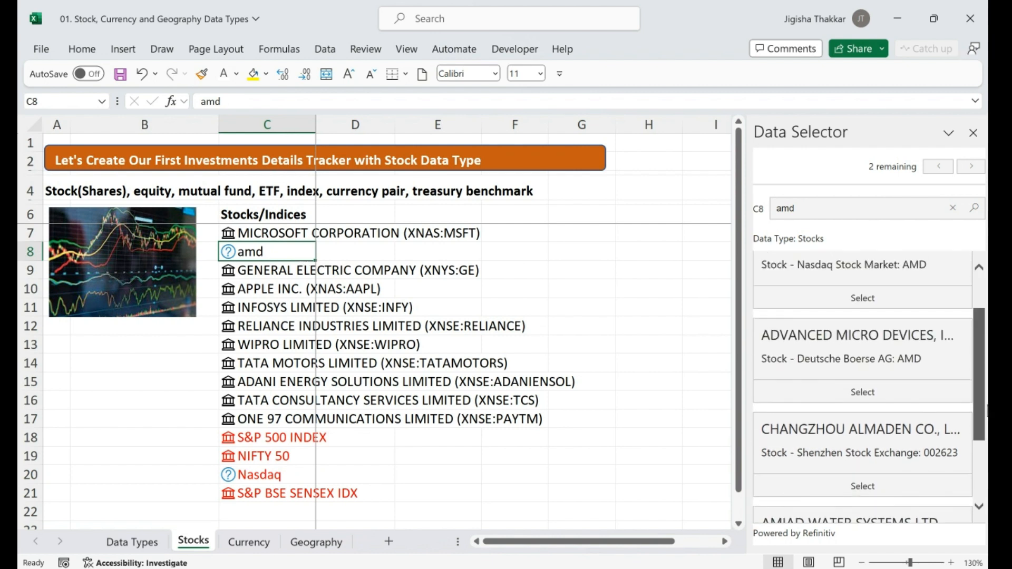
pyautogui.scroll(-2, 975, 365)
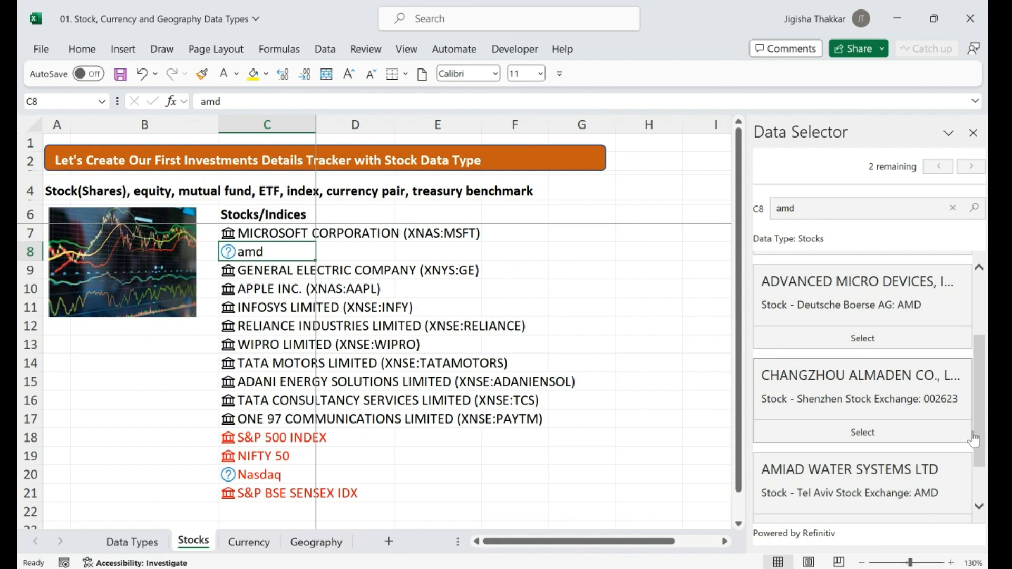
pyautogui.moveTo(976, 428); pyautogui.dragTo(975, 365)
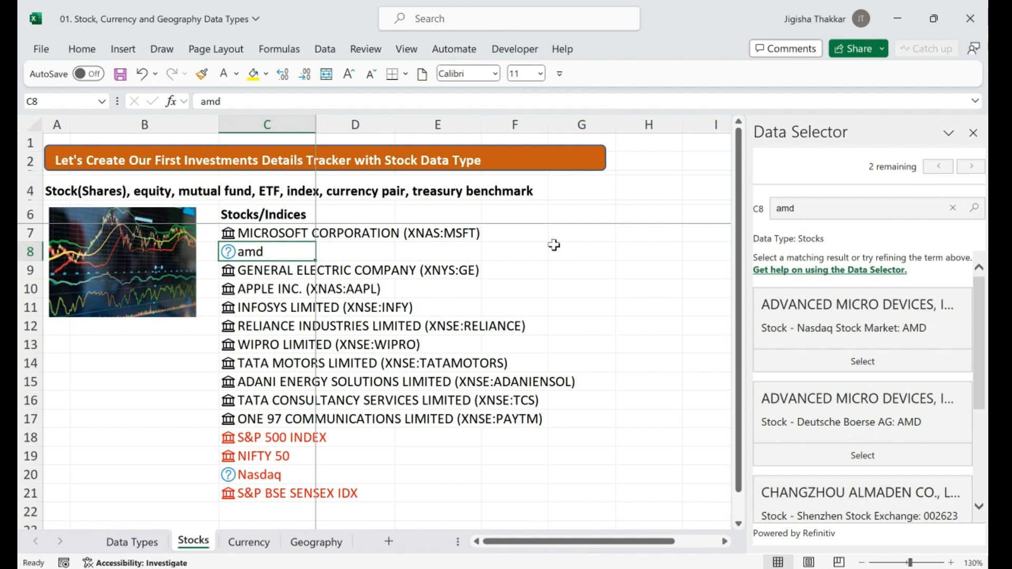
pyautogui.click(860, 362)
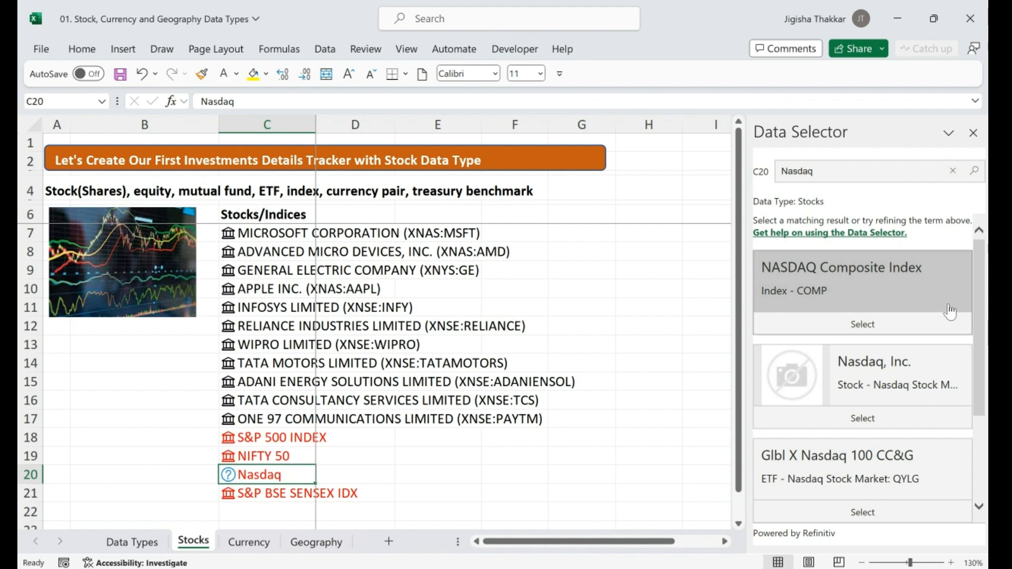
# Link the Nasdaq entry in C20 to the NASDAQ Composite Index
pyautogui.moveTo(982, 314); pyautogui.dragTo(982, 344)
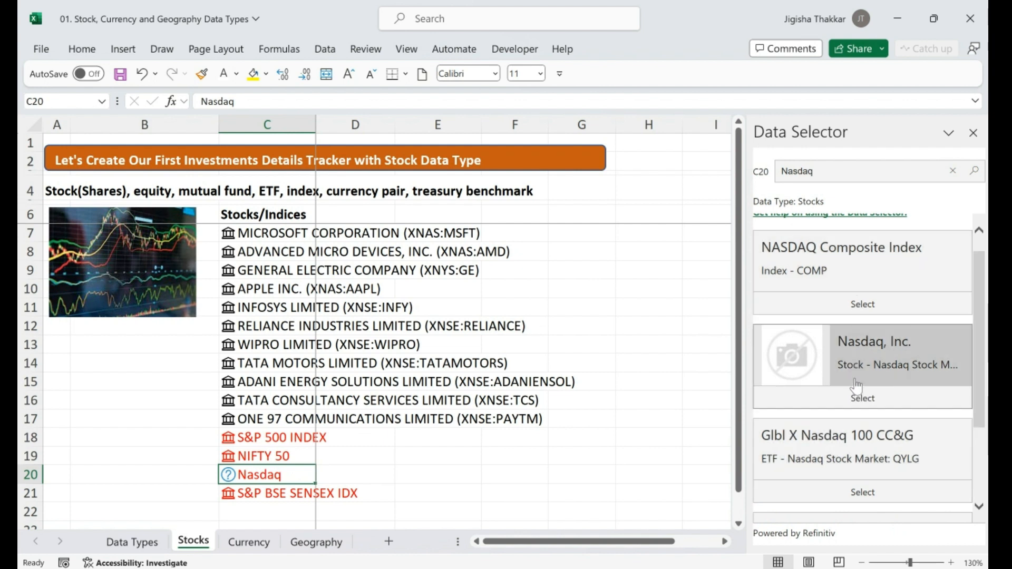
pyautogui.scroll(1, 843, 379)
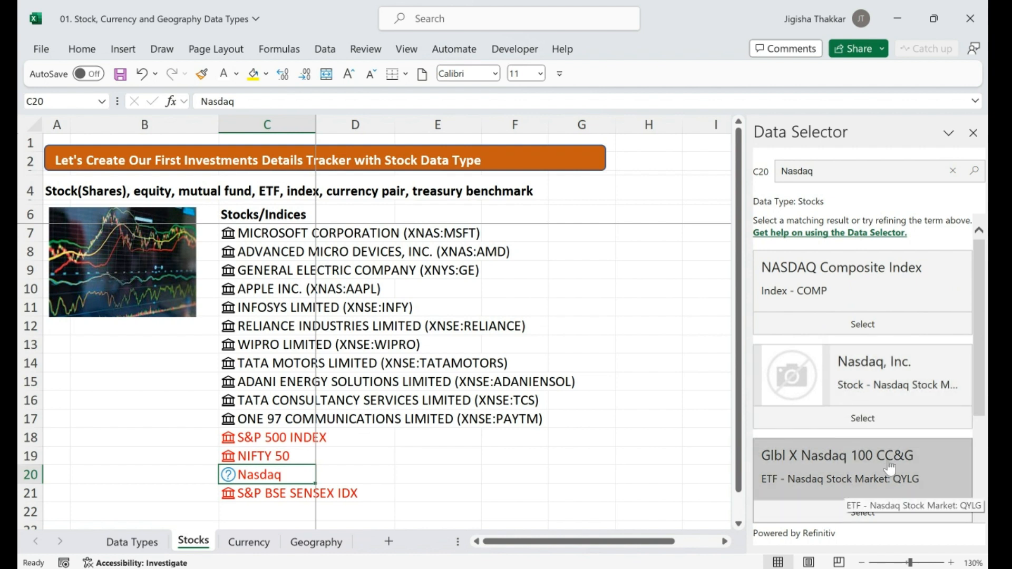
pyautogui.moveTo(978, 371); pyautogui.dragTo(981, 464)
pyautogui.scroll(3, 981, 464)
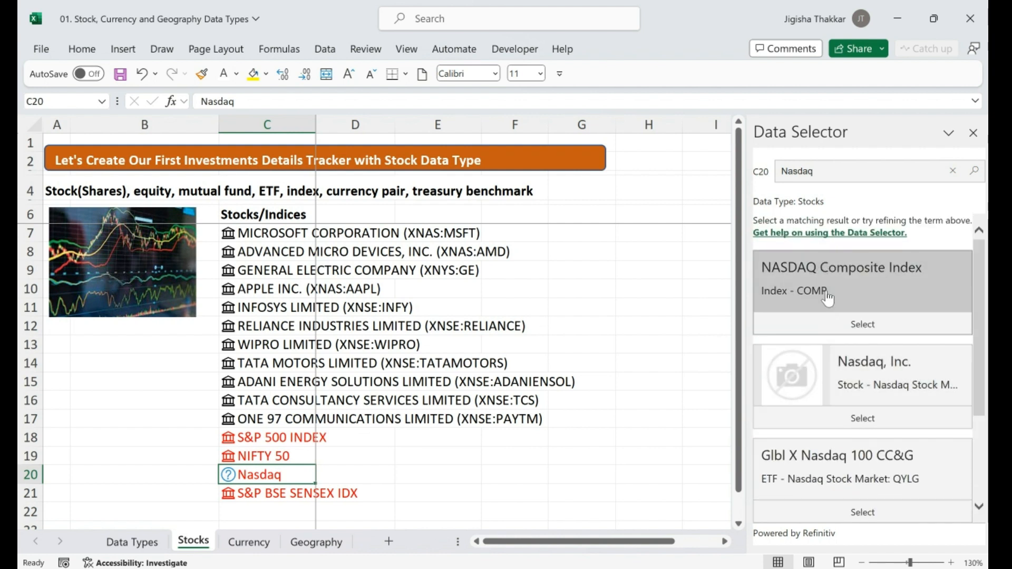
pyautogui.click(832, 323)
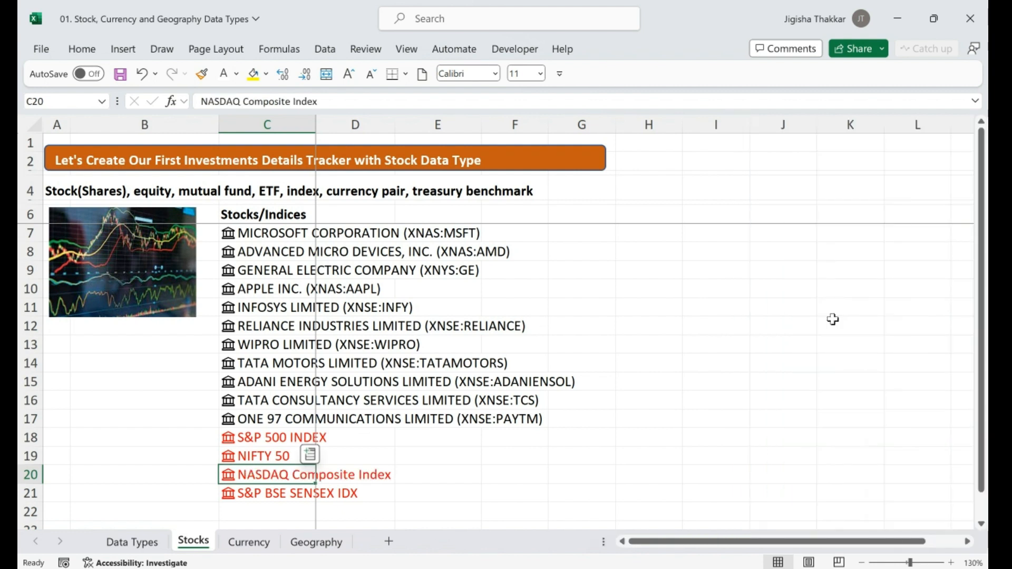
pyautogui.click(260, 232)
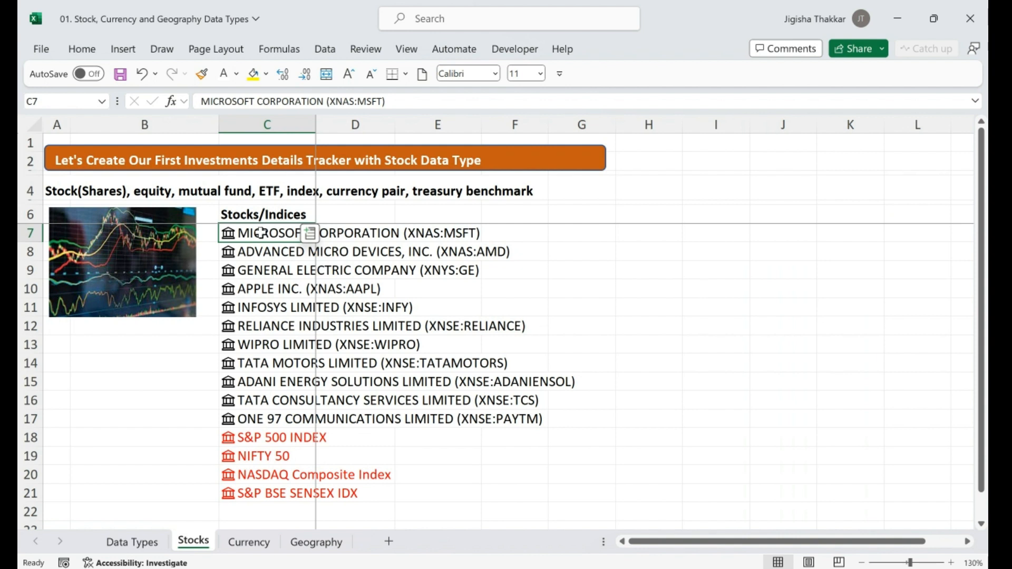
# Insert Microsoft's Price field into D7 and fill =C7.Price down to D21
pyautogui.click(310, 235)
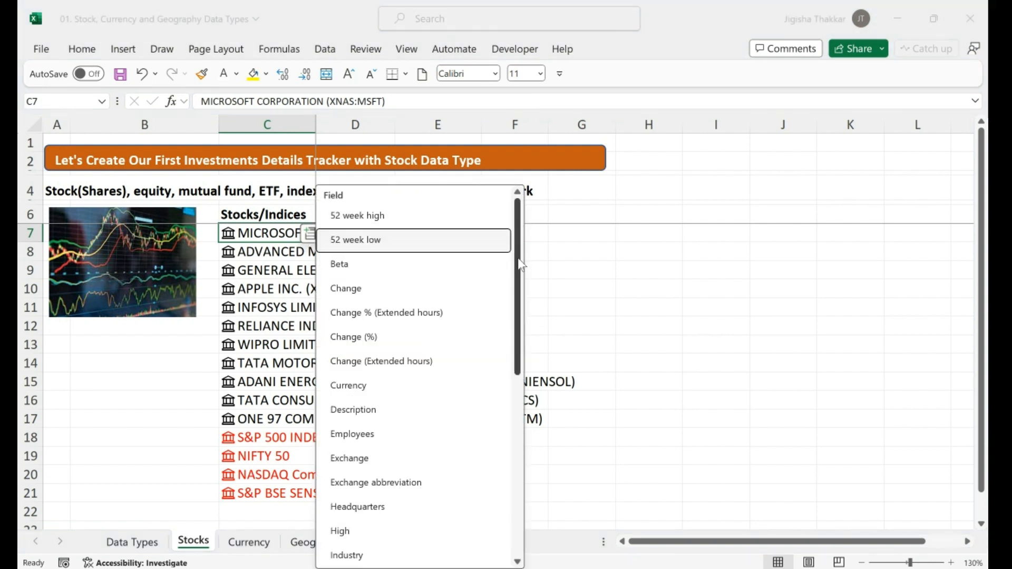
pyautogui.moveTo(512, 249)
pyautogui.mouseDown()
pyautogui.moveTo(519, 469)
pyautogui.moveTo(517, 247)
pyautogui.mouseUp()
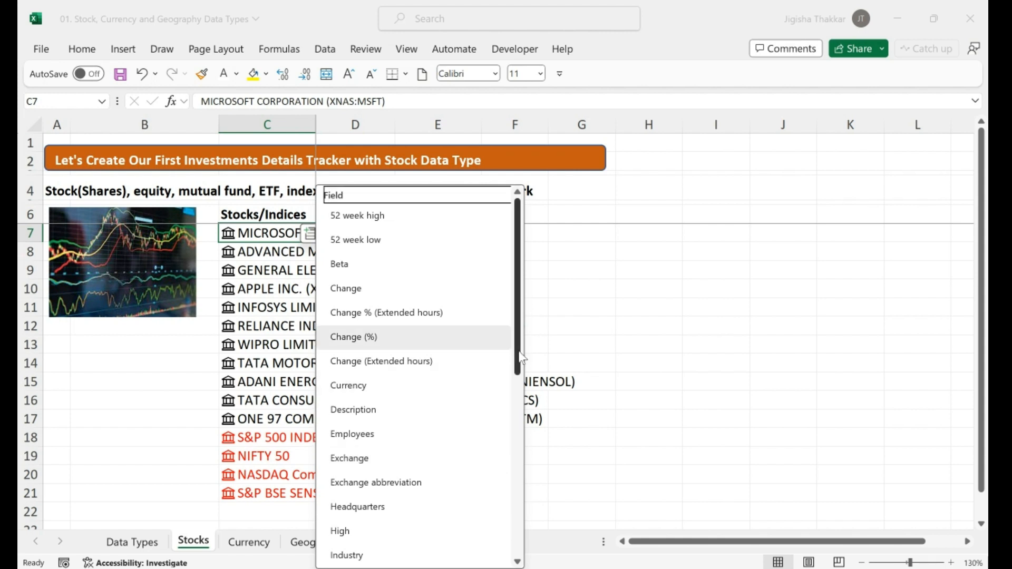
pyautogui.moveTo(517, 356); pyautogui.dragTo(527, 508)
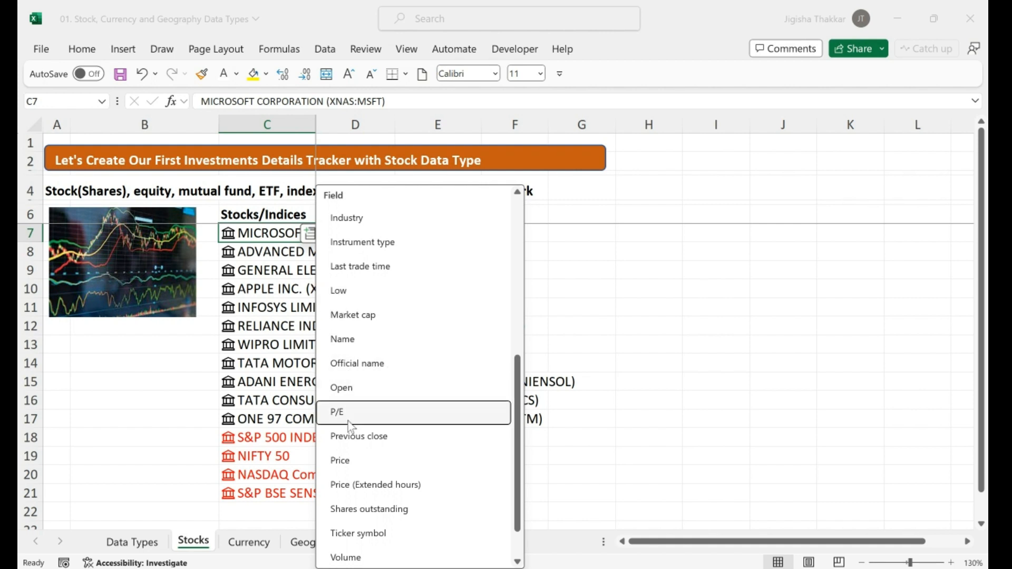
pyautogui.click(345, 461)
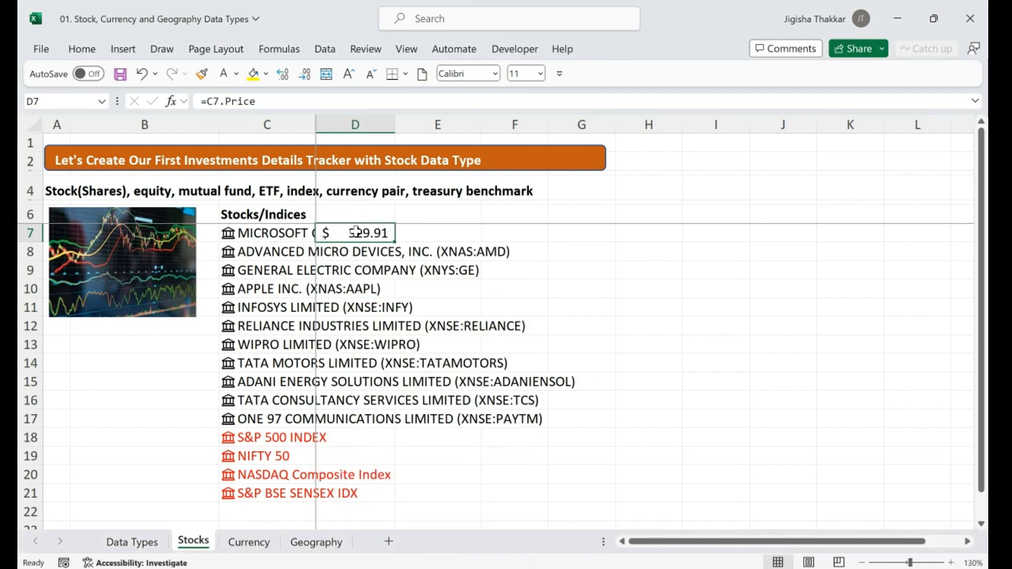
pyautogui.moveTo(394, 241); pyautogui.dragTo(384, 501)
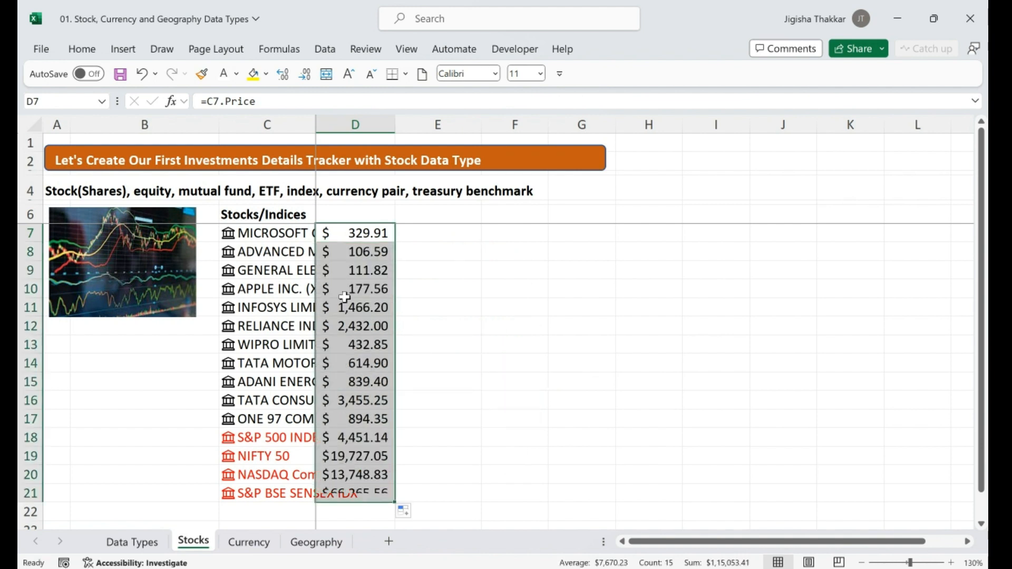
# Add the column headings 'Price' in D6 and 'Prev Close' in E6
pyautogui.click(372, 215)
pyautogui.write('Price')
pyautogui.press('Tab')
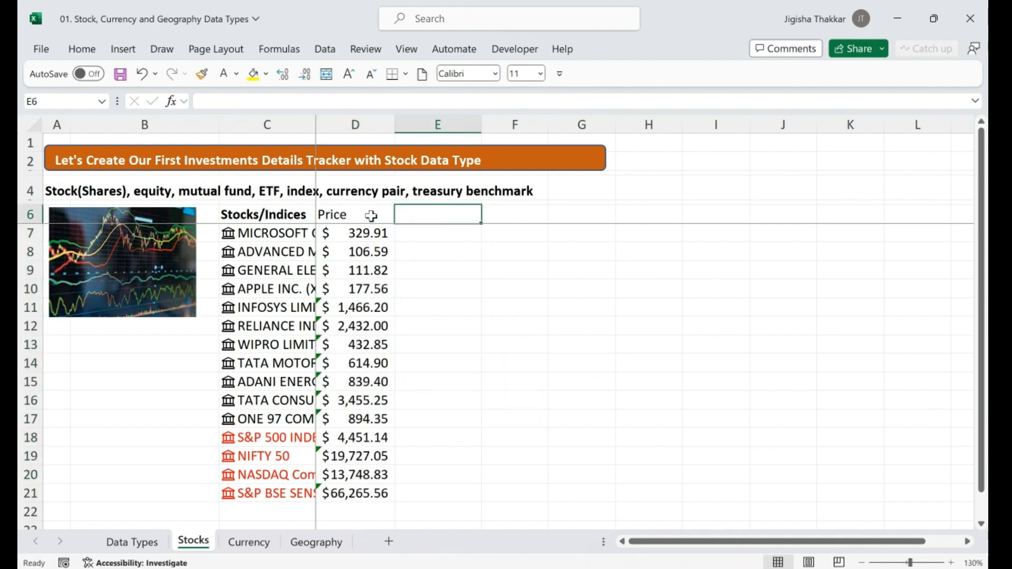
pyautogui.write('Prev Close')
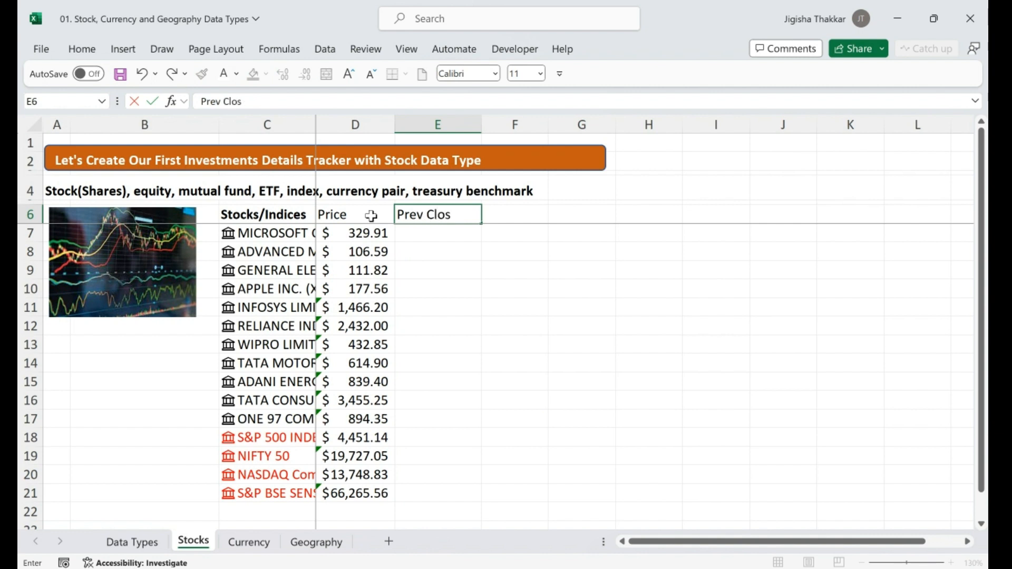
pyautogui.press('Return')
# Fill E7:E21 with =C7.[Previous close] and widen column C to show full stock names
pyautogui.click(283, 233)
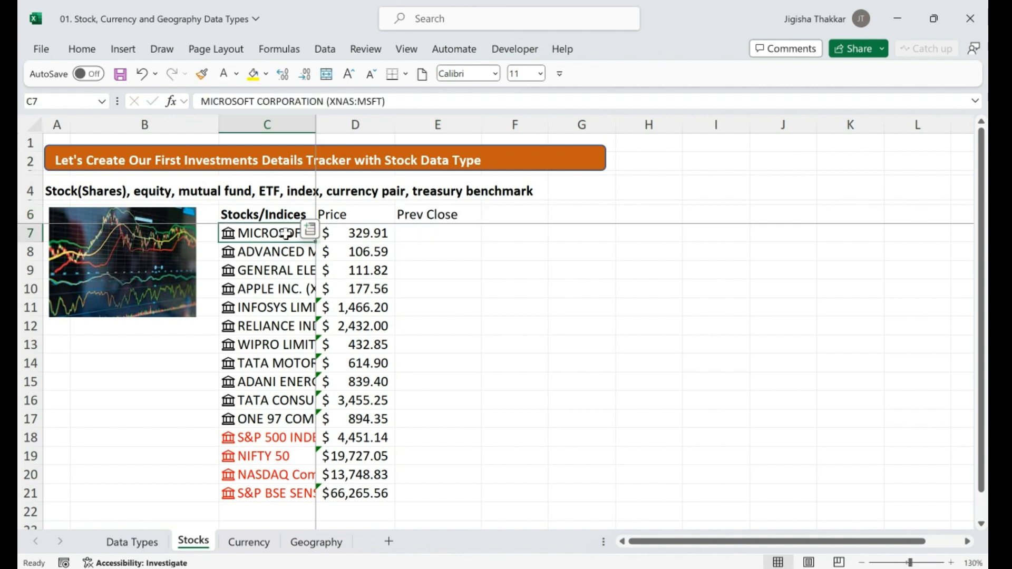
pyautogui.click(312, 227)
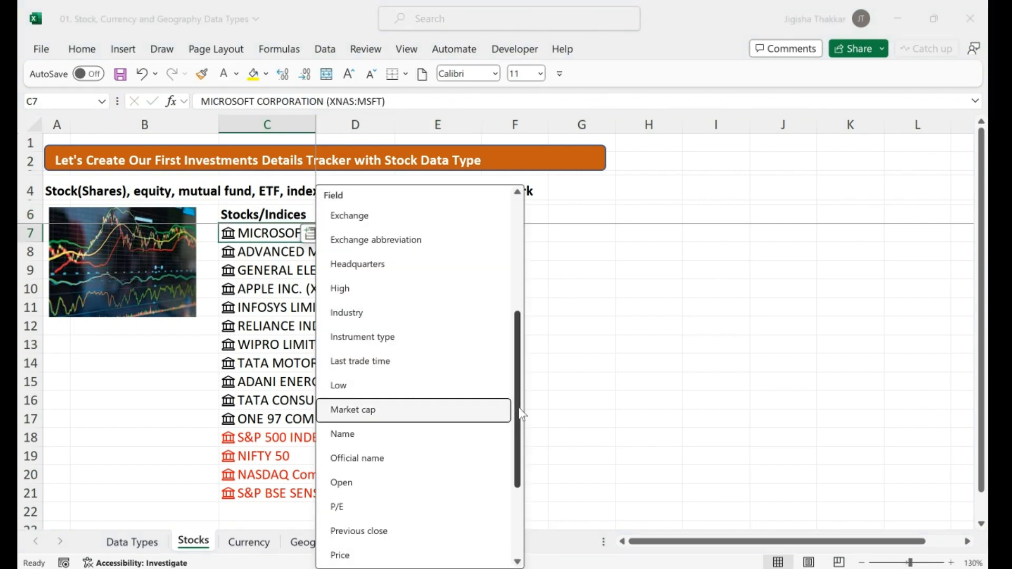
pyautogui.scroll(-3, 521, 415)
pyautogui.click(379, 390)
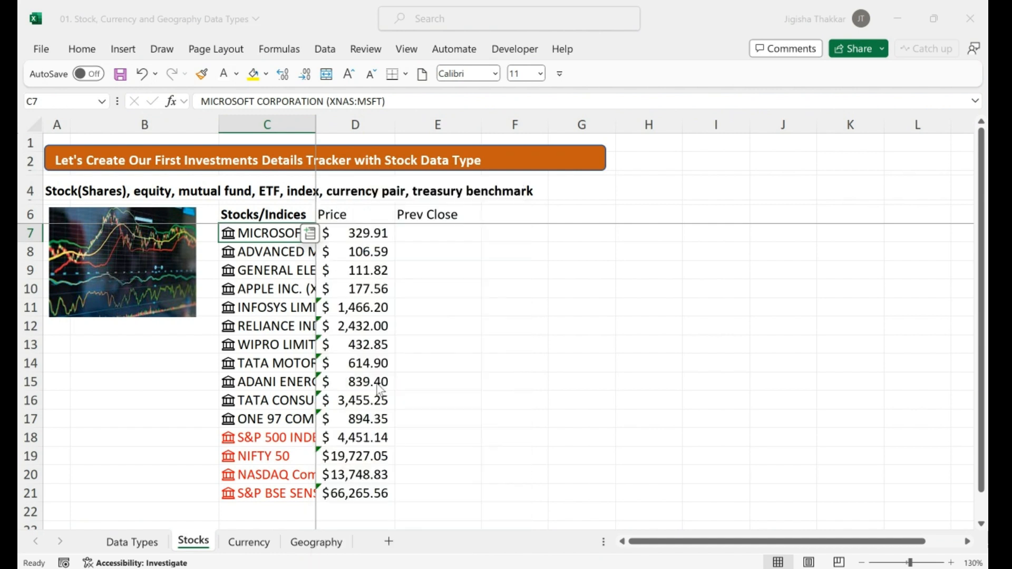
pyautogui.click(463, 238)
pyautogui.moveTo(481, 242); pyautogui.dragTo(463, 493)
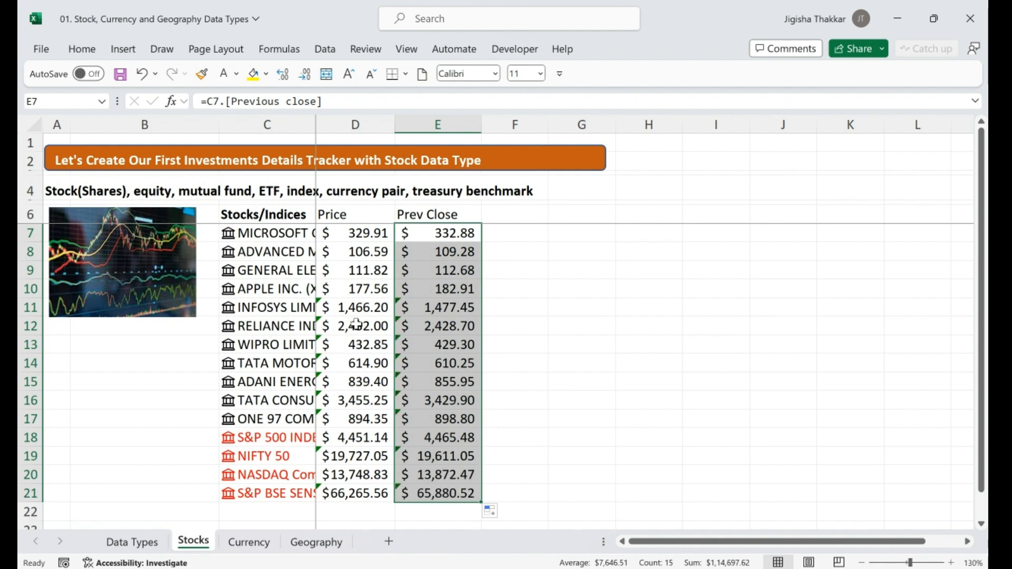
pyautogui.moveTo(315, 129); pyautogui.dragTo(403, 132)
pyautogui.click(324, 234)
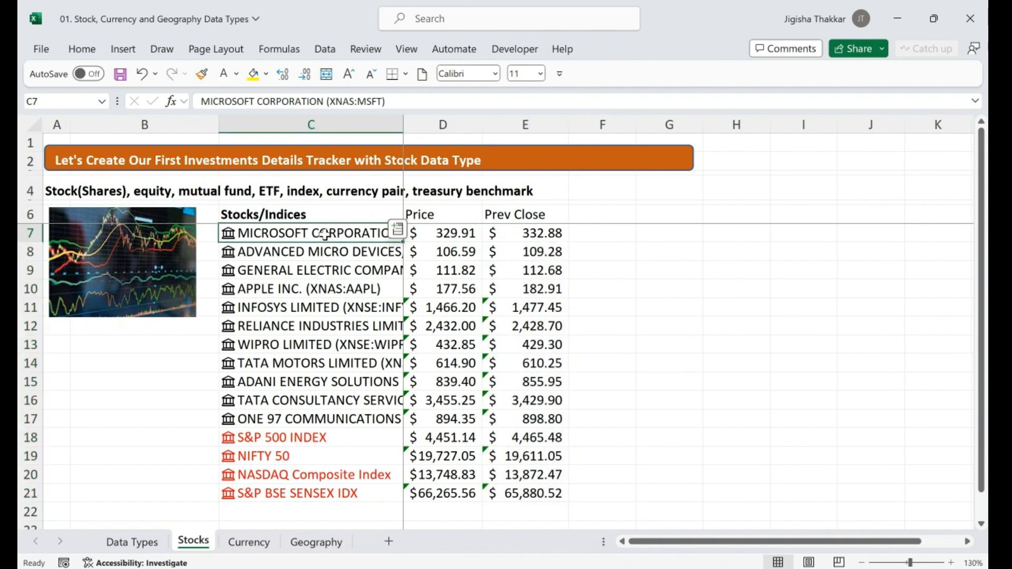
# Enter the note 'adani ent' in B15 beside the Adani Energy Solutions stock
pyautogui.hotkey('shift', 'Down')
pyautogui.hotkey('shift', 'Down')
pyautogui.hotkey('shift', 'Down')
pyautogui.hotkey('shift', 'Down')
pyautogui.hotkey('shift', 'Down')
pyautogui.hotkey('shift', 'Down')
pyautogui.hotkey('shift', 'Down')
pyautogui.hotkey('shift', 'Down')
pyautogui.hotkey('shift', 'Down')
pyautogui.hotkey('shift', 'Down')
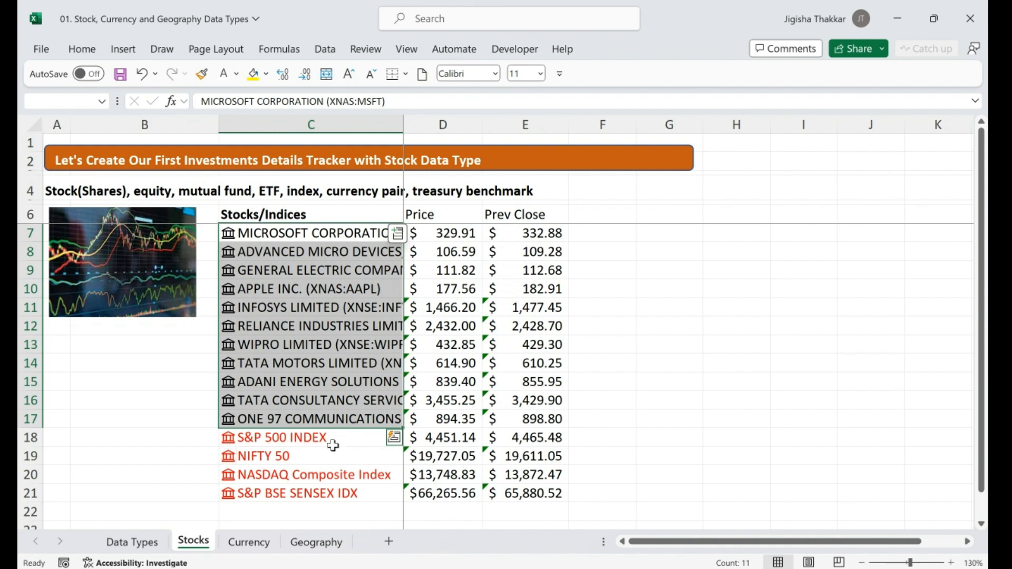
pyautogui.click(308, 379)
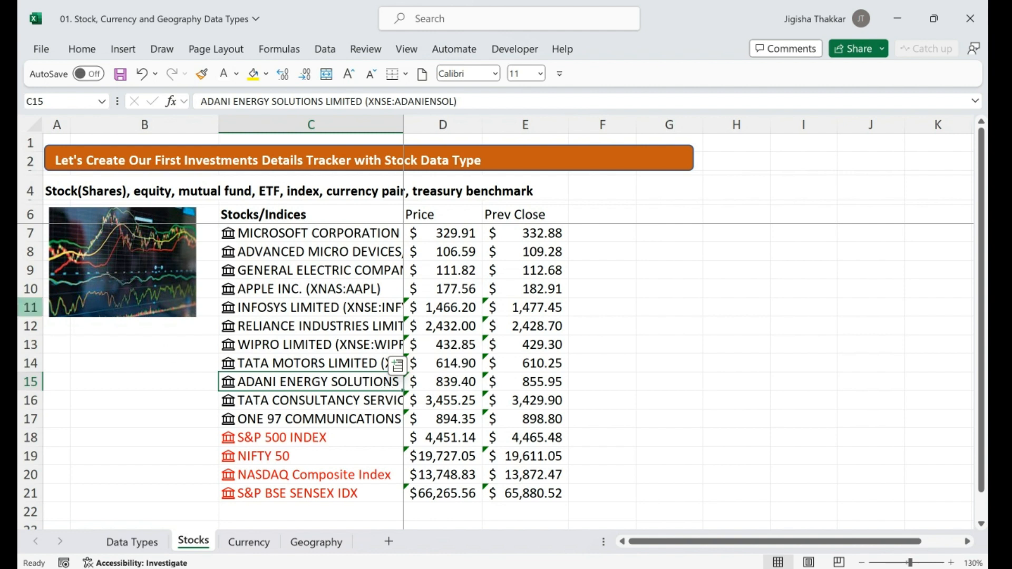
pyautogui.click(100, 378)
pyautogui.write('adan')
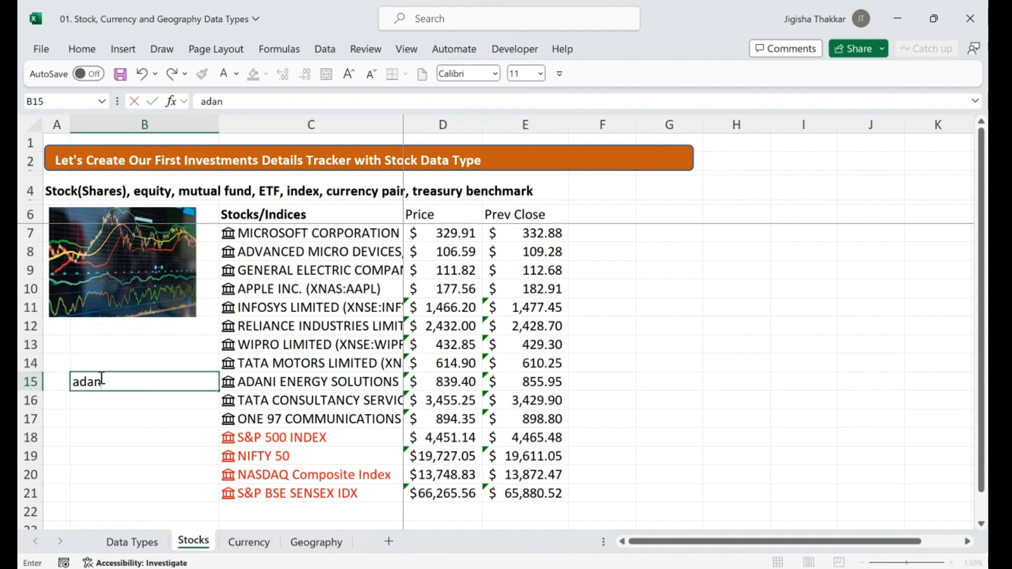
pyautogui.write('i ent')
pyautogui.press('Tab')
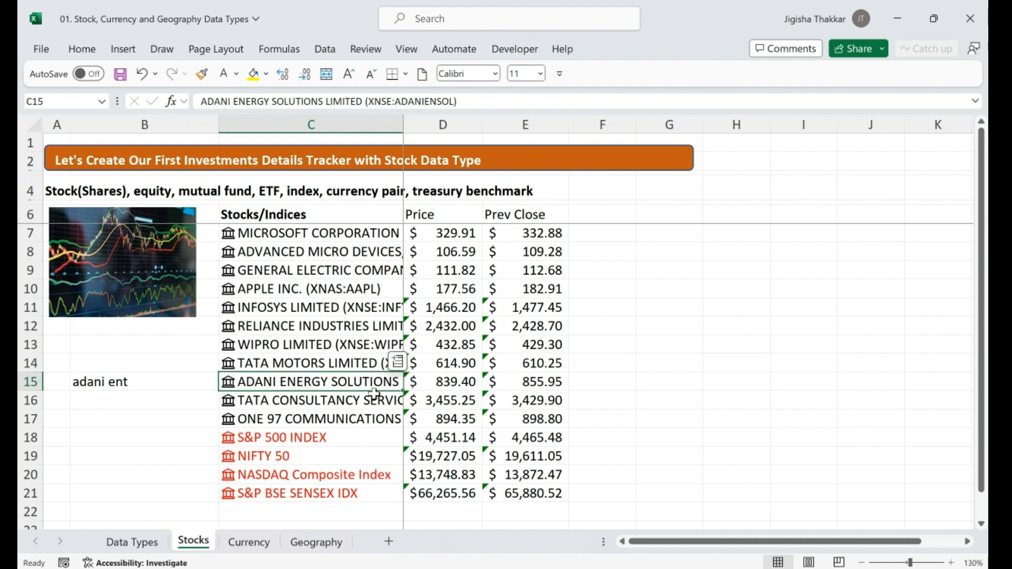
# Relink C15 to Adani Enterprises Limited (XNSE:ADANIENT) by searching 'adani enterprises' in the Data Selector
pyautogui.rightClick(312, 382)
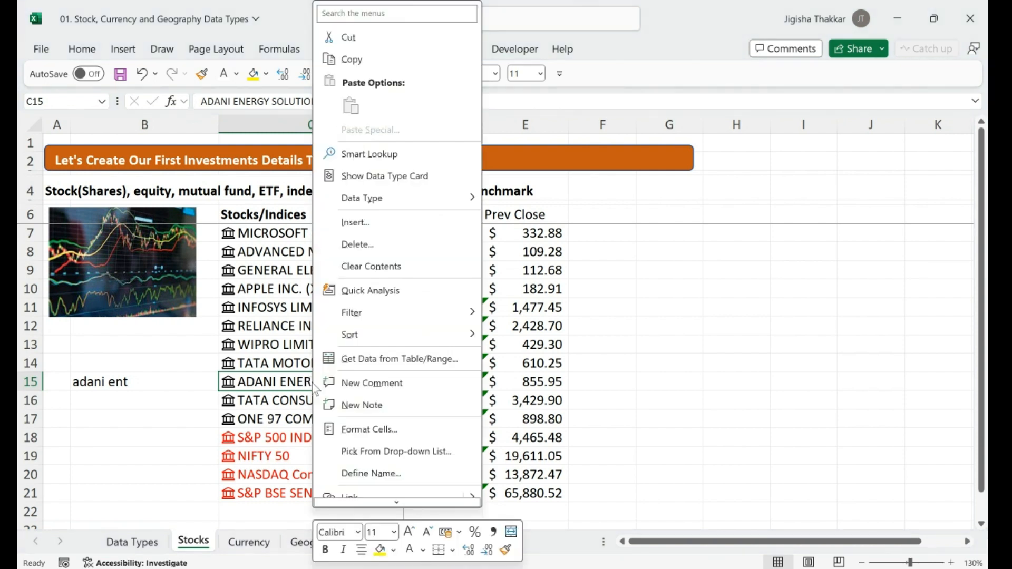
pyautogui.moveTo(455, 203)
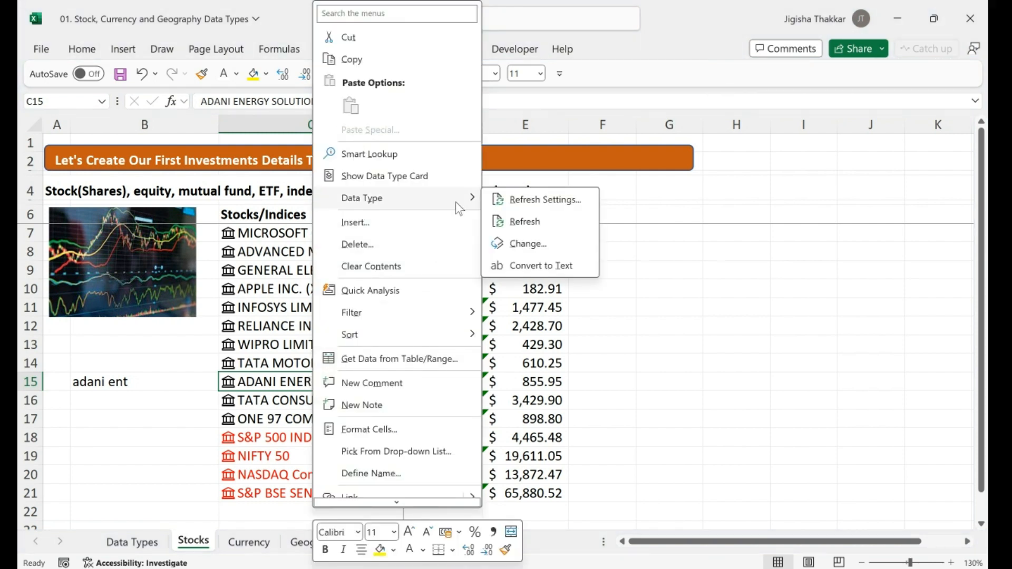
pyautogui.click(528, 244)
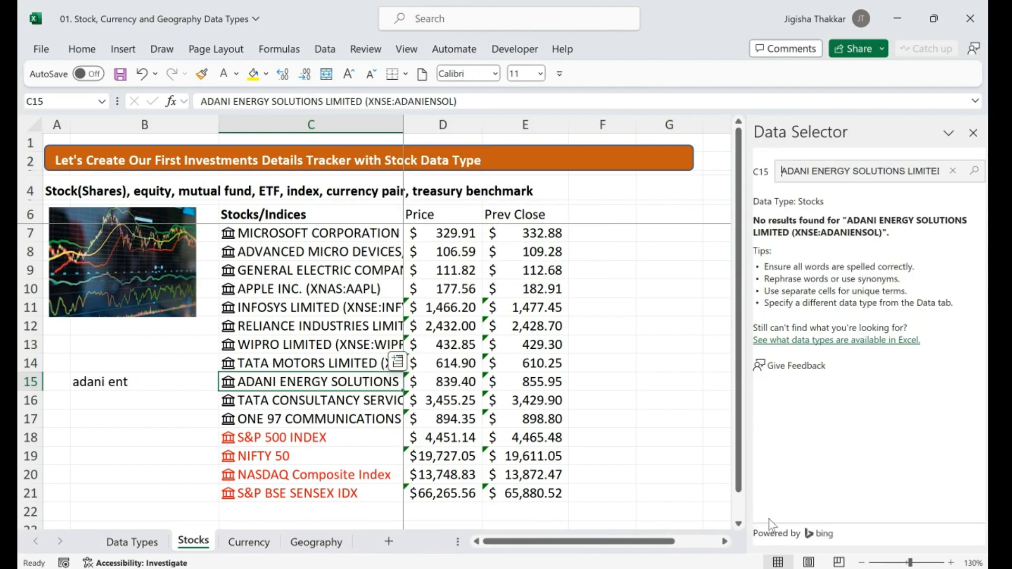
pyautogui.moveTo(794, 172); pyautogui.dragTo(943, 188)
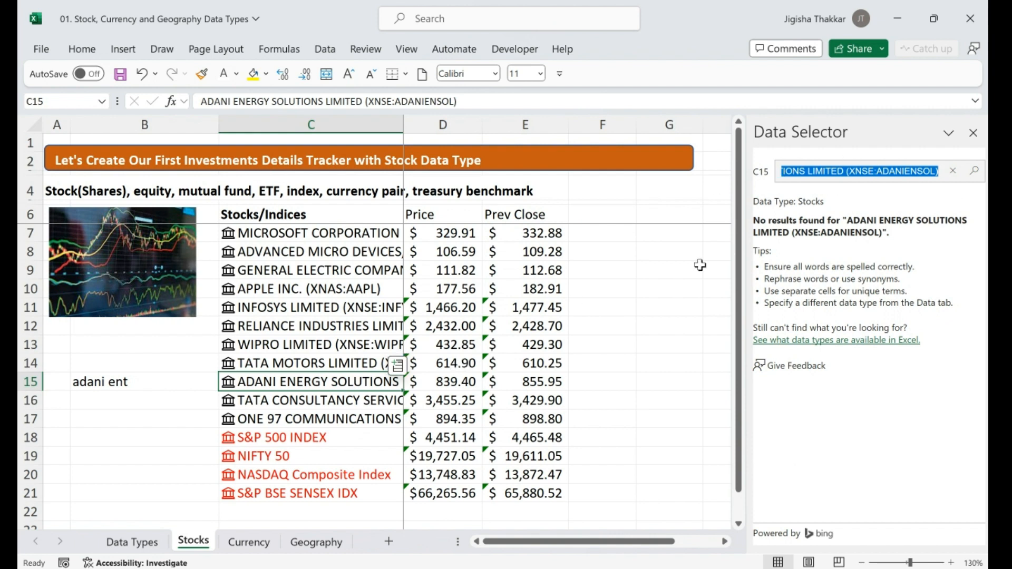
pyautogui.click(868, 173)
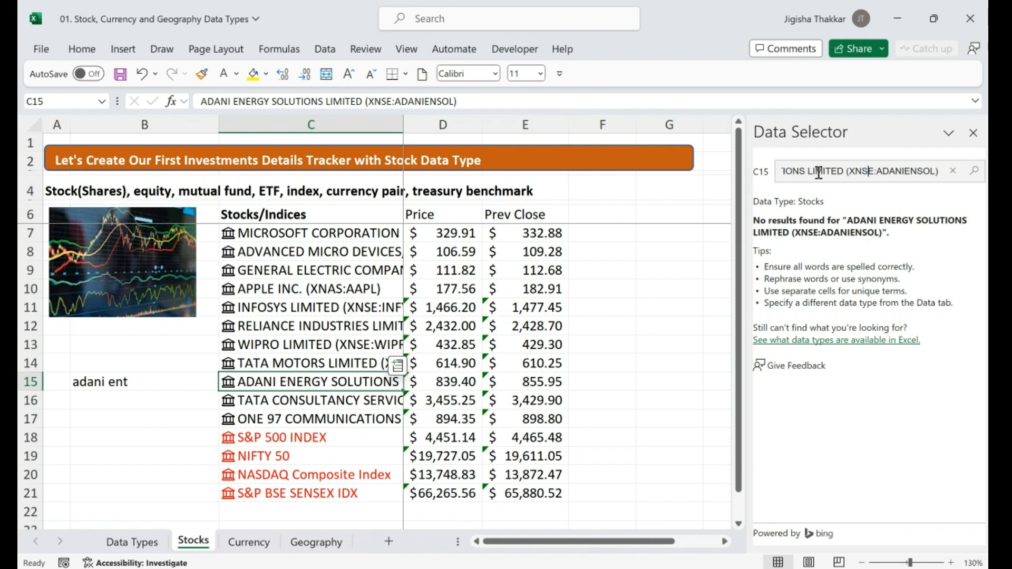
pyautogui.press('Left')
pyautogui.press('Left')
pyautogui.press('Left')
pyautogui.press('Left')
pyautogui.press('Left')
pyautogui.press('Left')
pyautogui.press('Left')
pyautogui.press('Left')
pyautogui.press('Left')
pyautogui.press('Left')
pyautogui.press('Left')
pyautogui.press('Left')
pyautogui.press('Left')
pyautogui.press('Left')
pyautogui.press('Left')
pyautogui.press('Left')
pyautogui.press('Left')
pyautogui.press('Left')
pyautogui.press('Left')
pyautogui.press('Left')
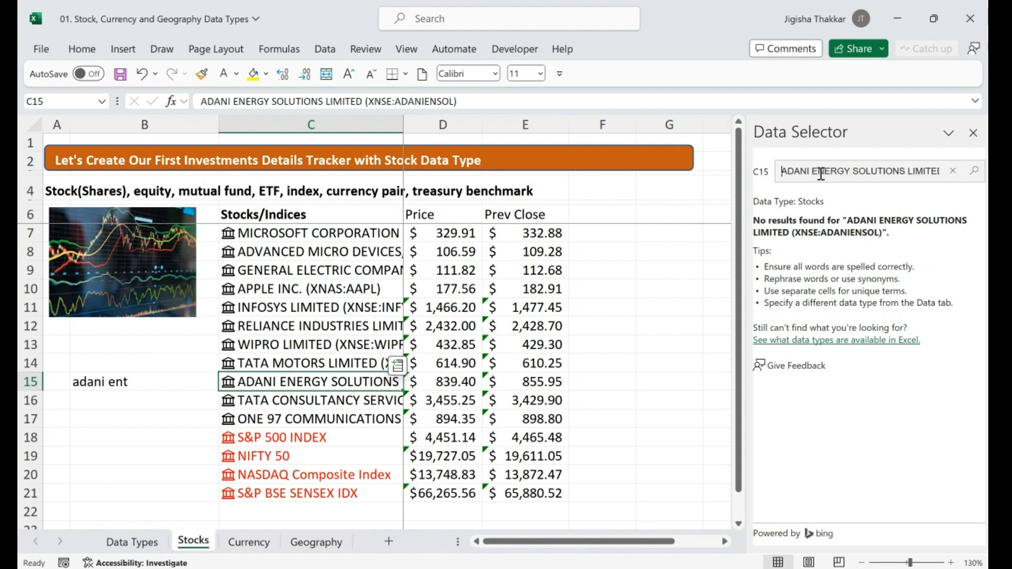
pyautogui.hotkey('ctrl', 'a')
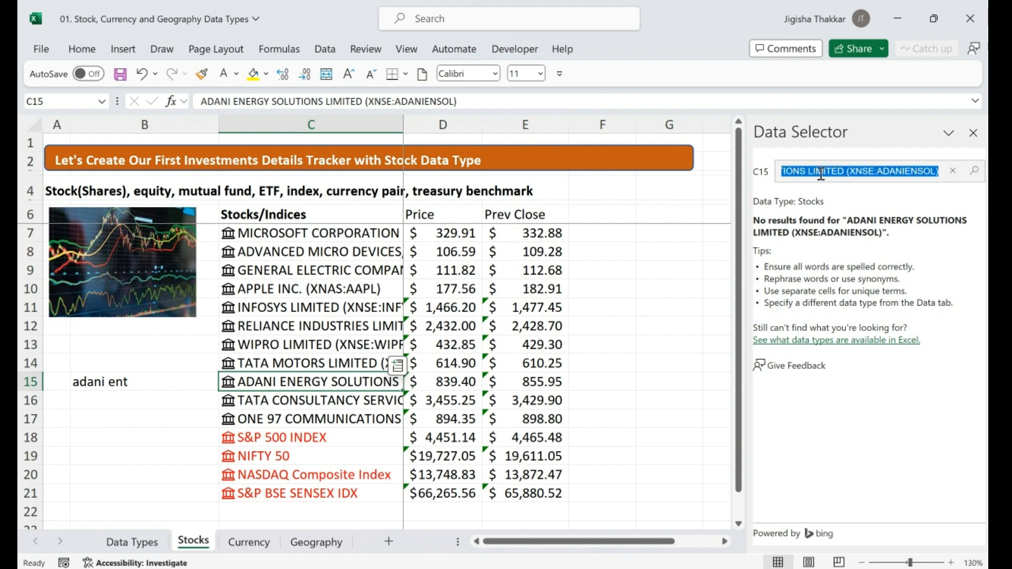
pyautogui.write('adani enterprise')
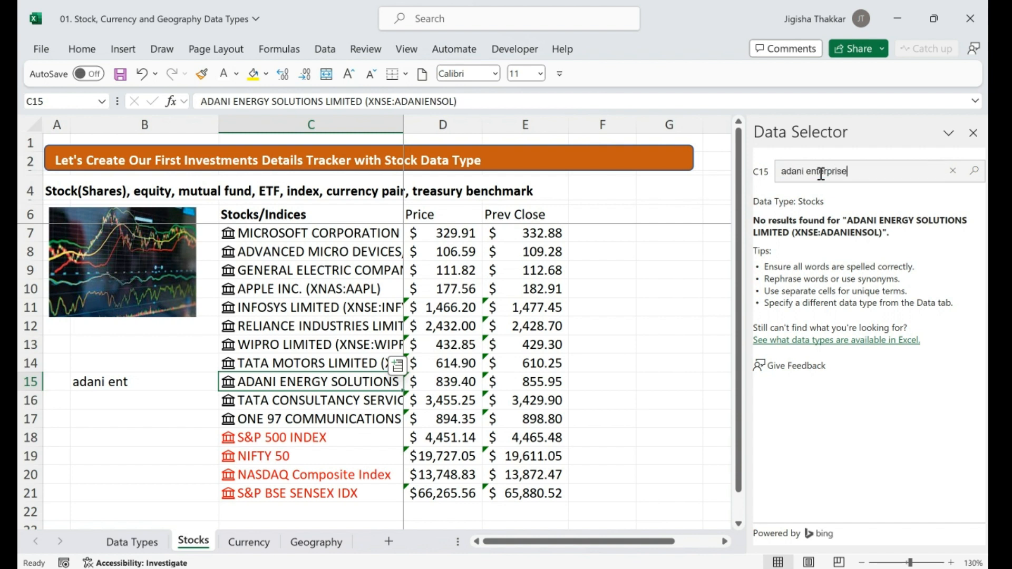
pyautogui.write('s')
pyautogui.press('Return')
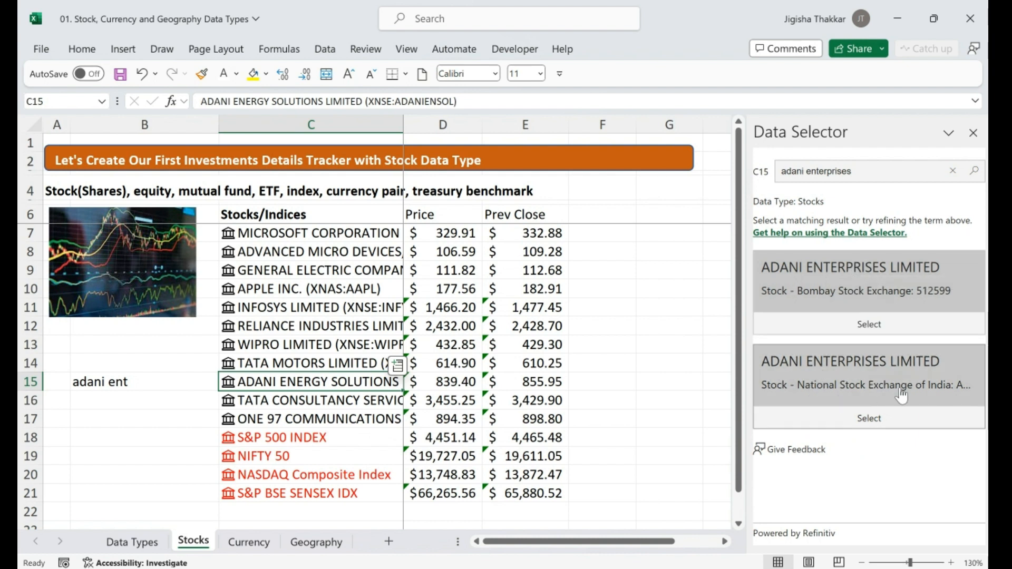
pyautogui.click(862, 418)
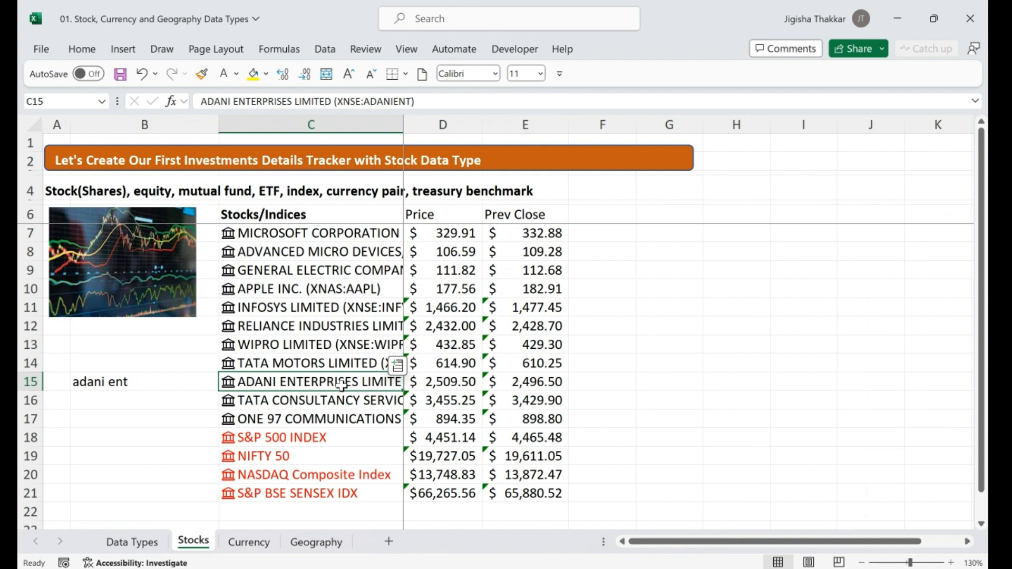
pyautogui.click(459, 380)
# Check the row 15 price cells and widen column C so names and exchange codes show
pyautogui.moveTo(460, 379); pyautogui.dragTo(525, 380)
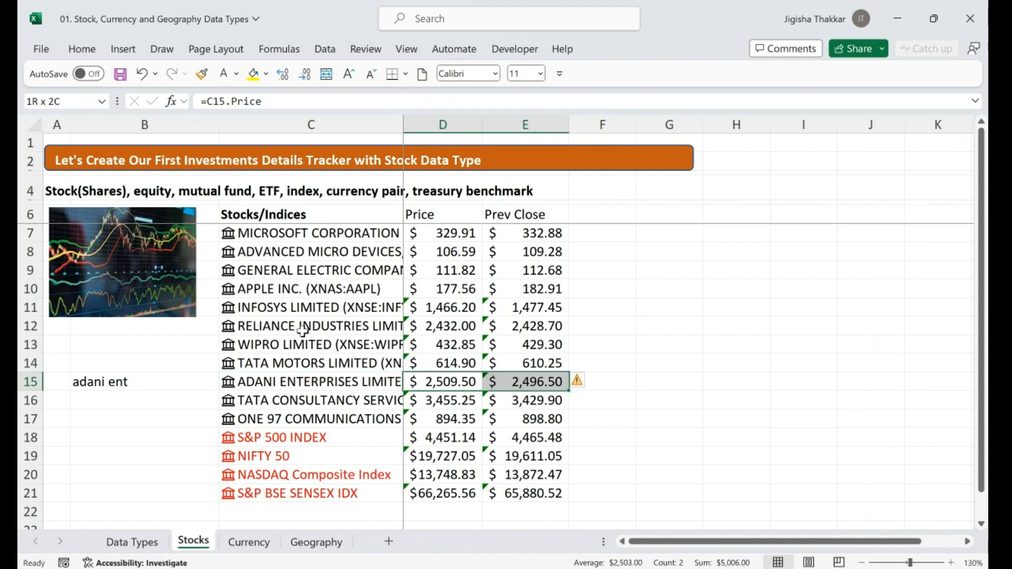
pyautogui.moveTo(401, 138); pyautogui.dragTo(474, 137)
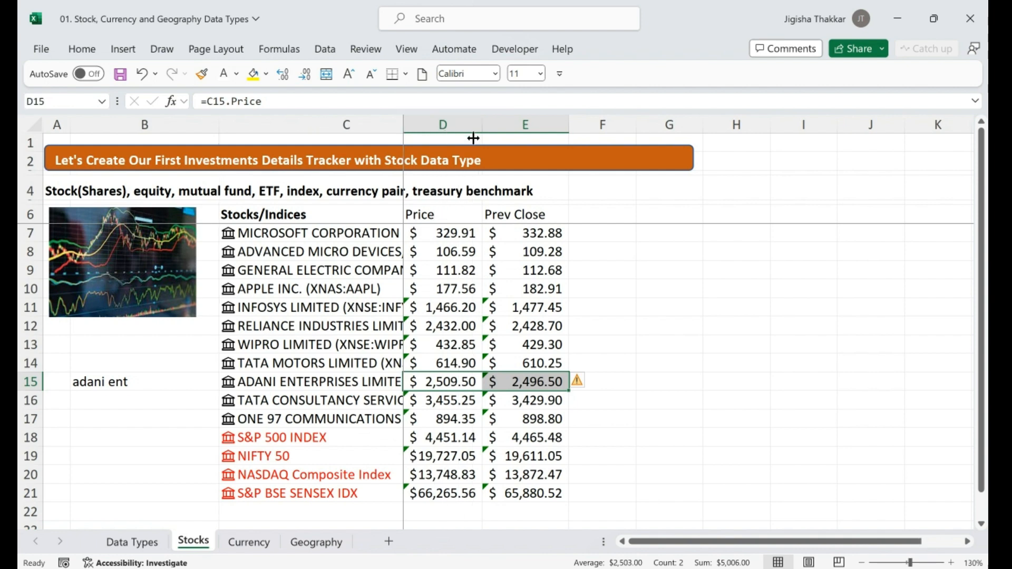
pyautogui.click(334, 309)
pyautogui.hotkey('shift', 'Down')
pyautogui.hotkey('shift', 'Down')
pyautogui.hotkey('shift', 'Down')
pyautogui.hotkey('shift', 'Down')
pyautogui.hotkey('shift', 'Down')
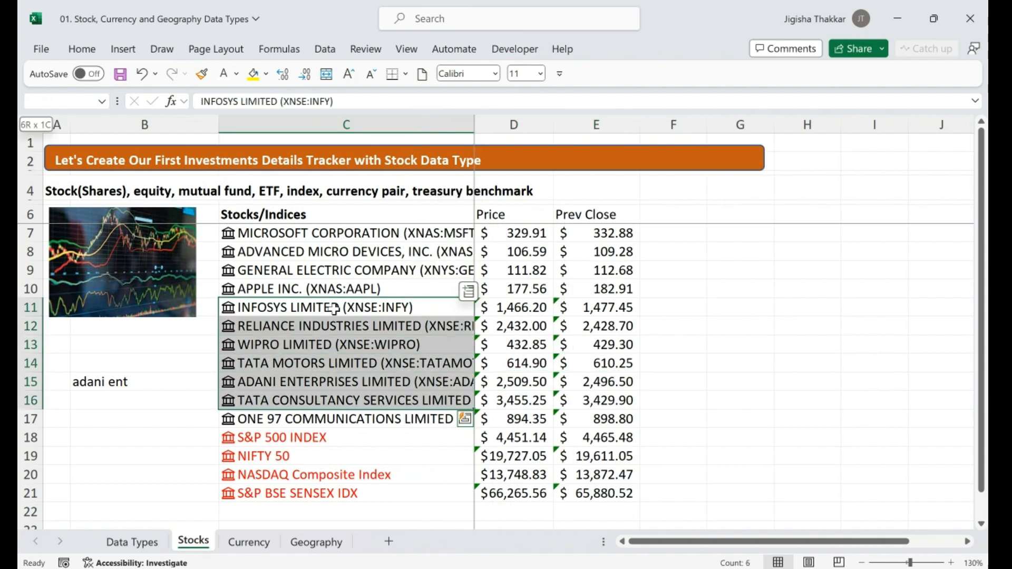
pyautogui.hotkey('shift', 'Down')
pyautogui.hotkey('shift', 'Up')
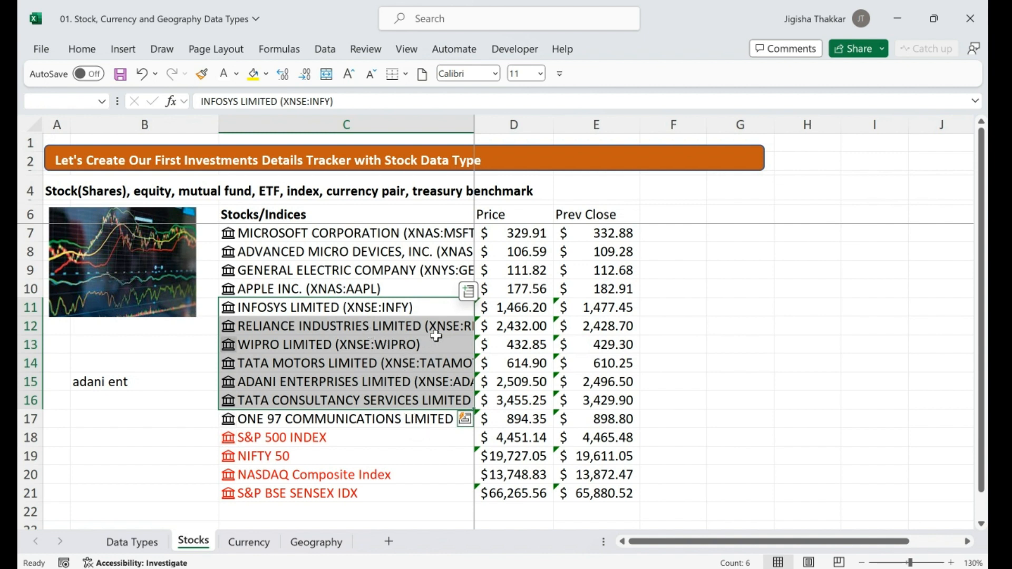
pyautogui.click(373, 310)
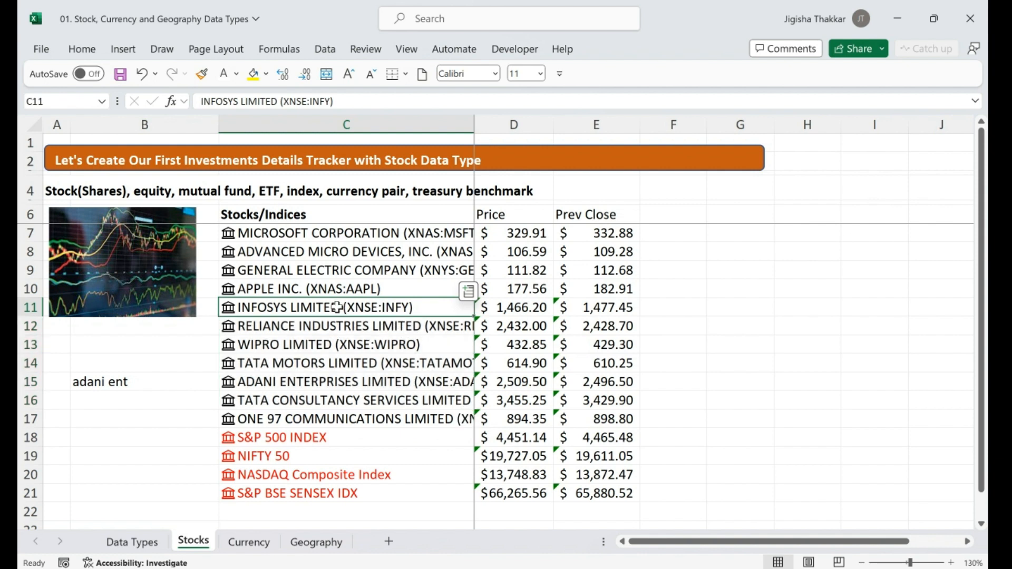
# Open the Data Selector for Infosys in C11 and search for 'infosys'
pyautogui.rightClick(340, 312)
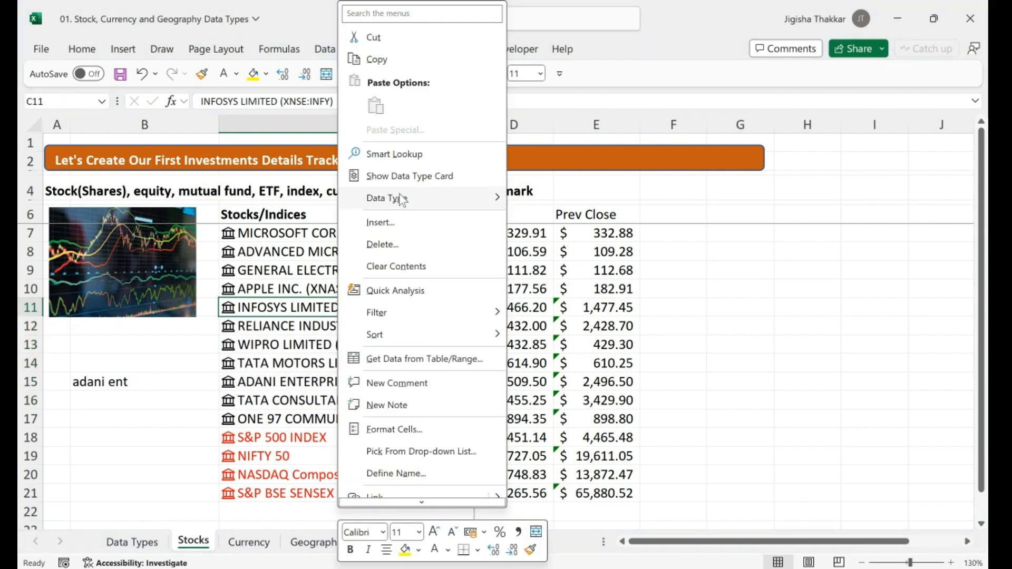
pyautogui.moveTo(401, 199)
pyautogui.click(552, 243)
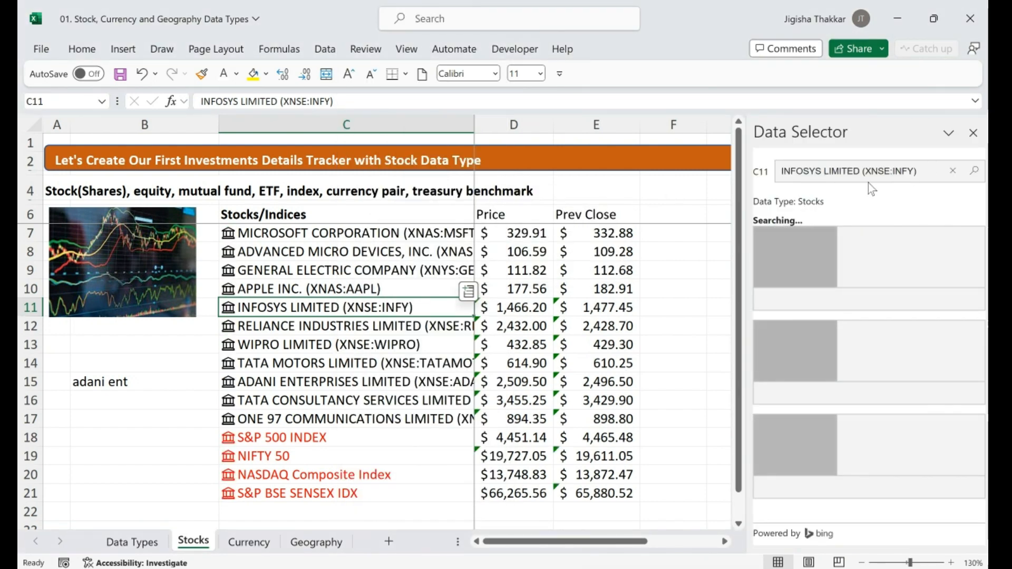
pyautogui.click(929, 170)
pyautogui.hotkey('ctrl', 'a')
pyautogui.write('in')
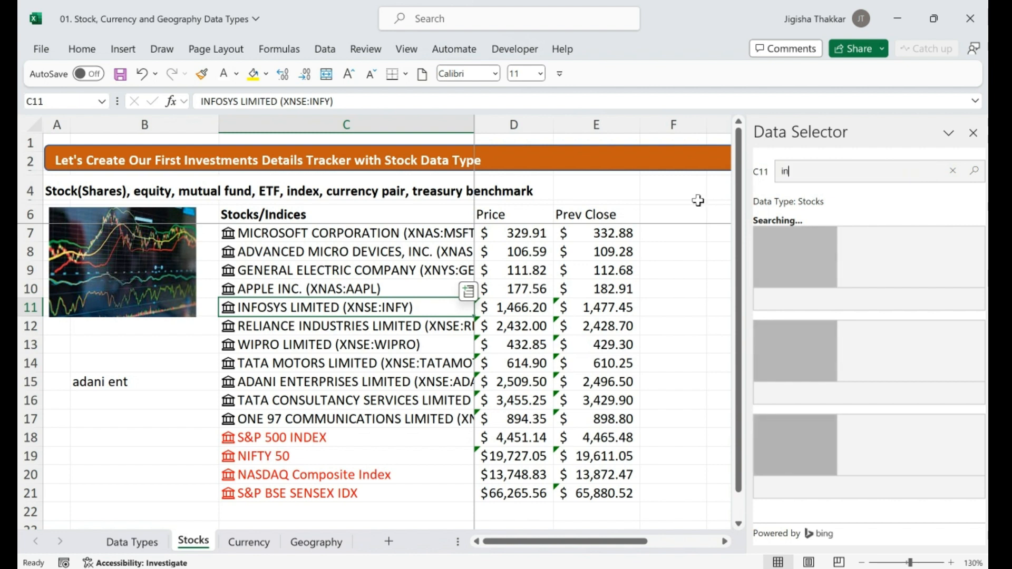
pyautogui.write('fosys')
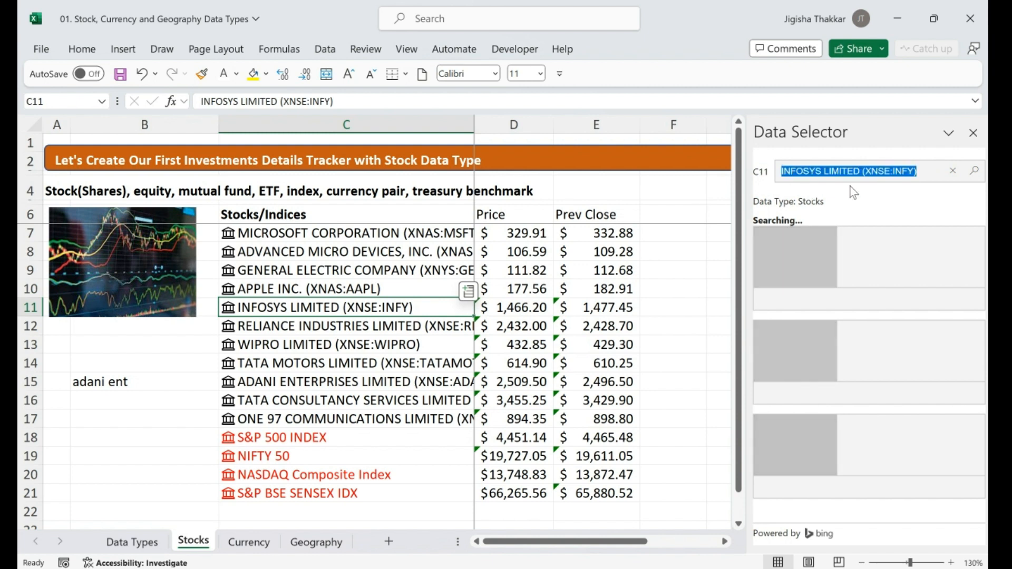
pyautogui.click(863, 171)
pyautogui.press('Delete')
pyautogui.press('Delete')
pyautogui.press('Delete')
pyautogui.press('Delete')
pyautogui.press('Delete')
pyautogui.press('Delete')
pyautogui.press('Delete')
pyautogui.press('Delete')
pyautogui.press('Delete')
pyautogui.press('Delete')
pyautogui.press('Delete')
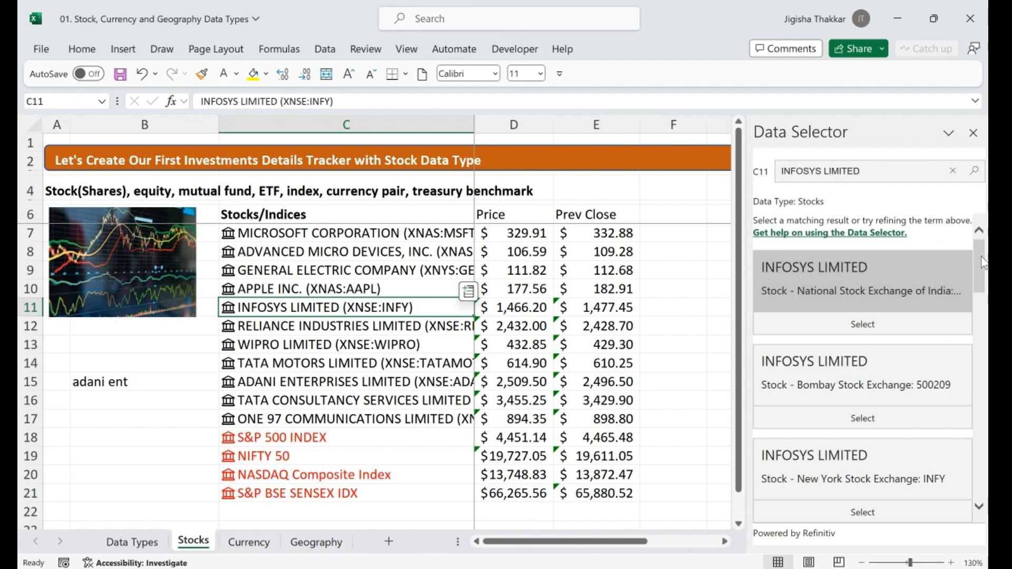
# Relink C11 to INFOSYS LIMITED on the Bombay Stock Exchange (XBOM:500209)
pyautogui.scroll(-4, 984, 264)
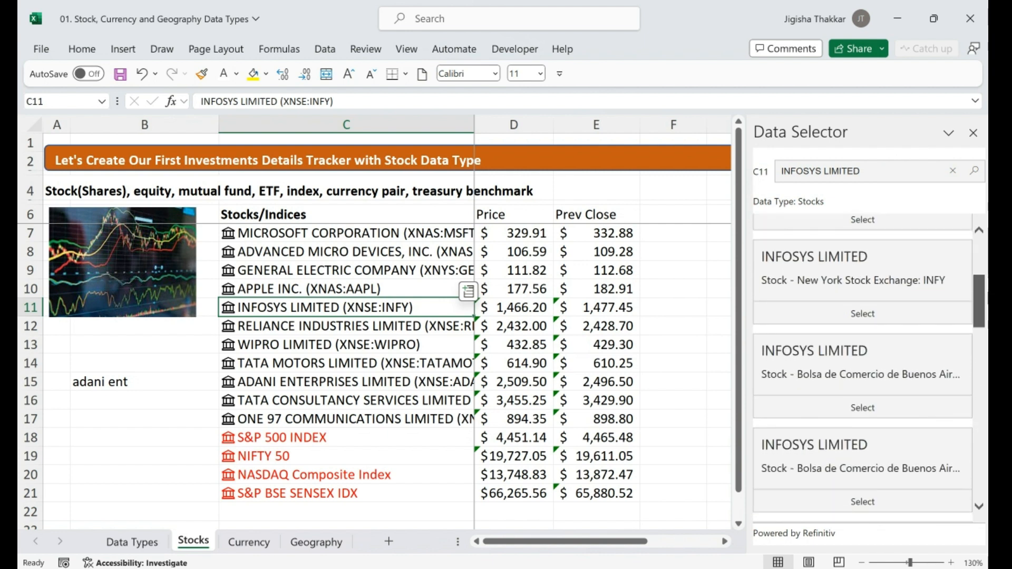
pyautogui.scroll(-6, 862, 369)
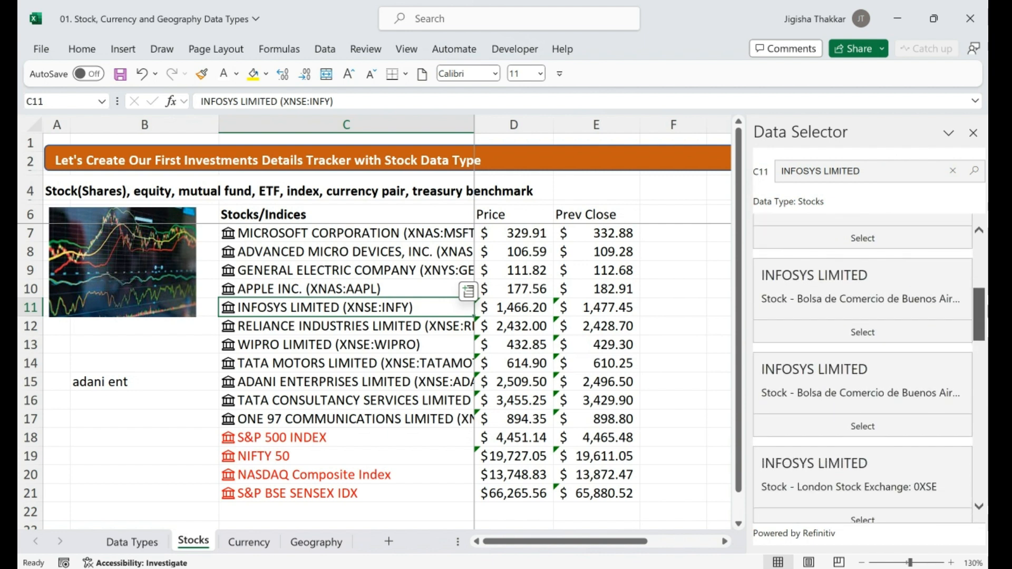
pyautogui.scroll(-3, 986, 486)
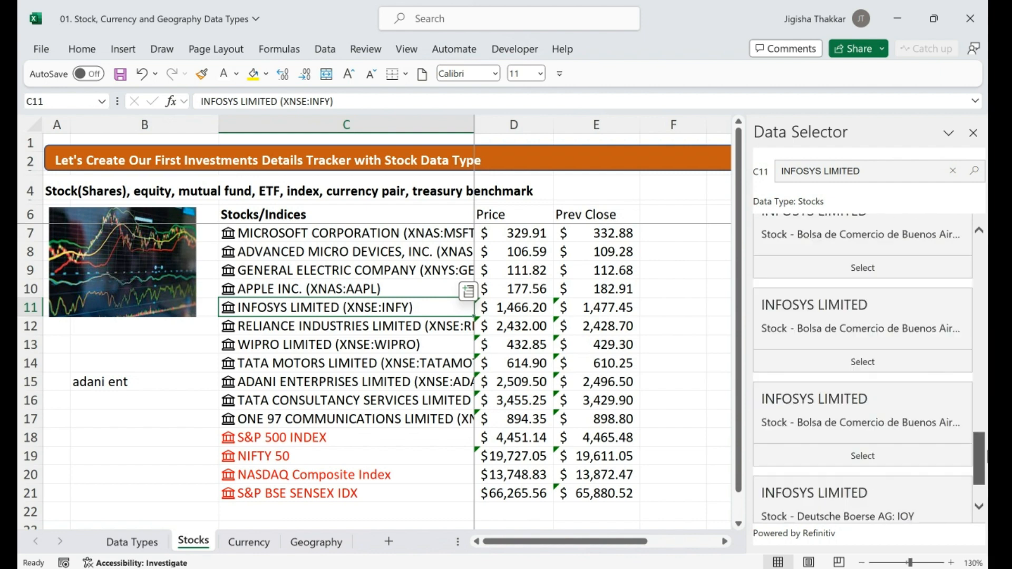
pyautogui.moveTo(986, 465); pyautogui.dragTo(987, 262)
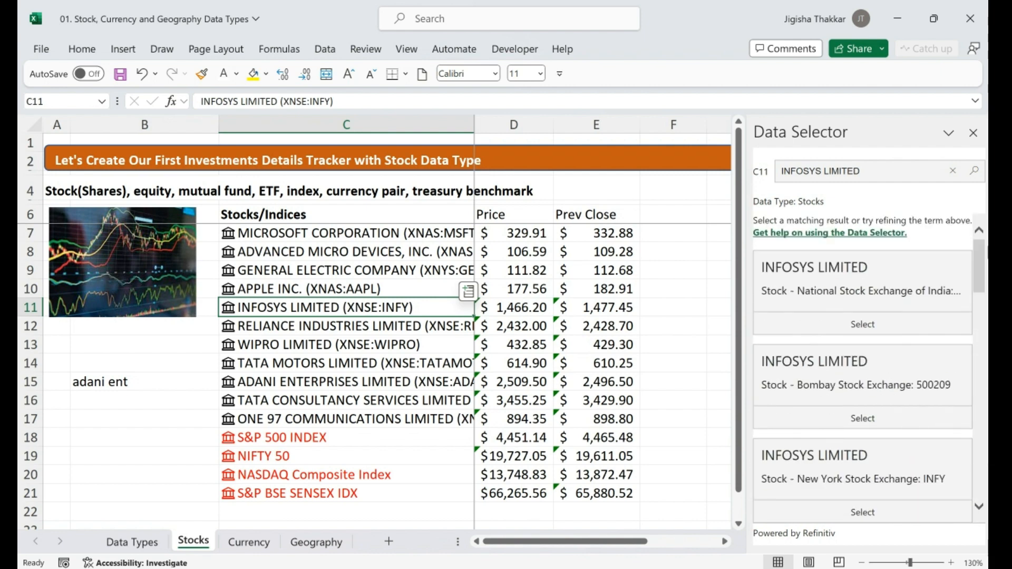
pyautogui.click(845, 396)
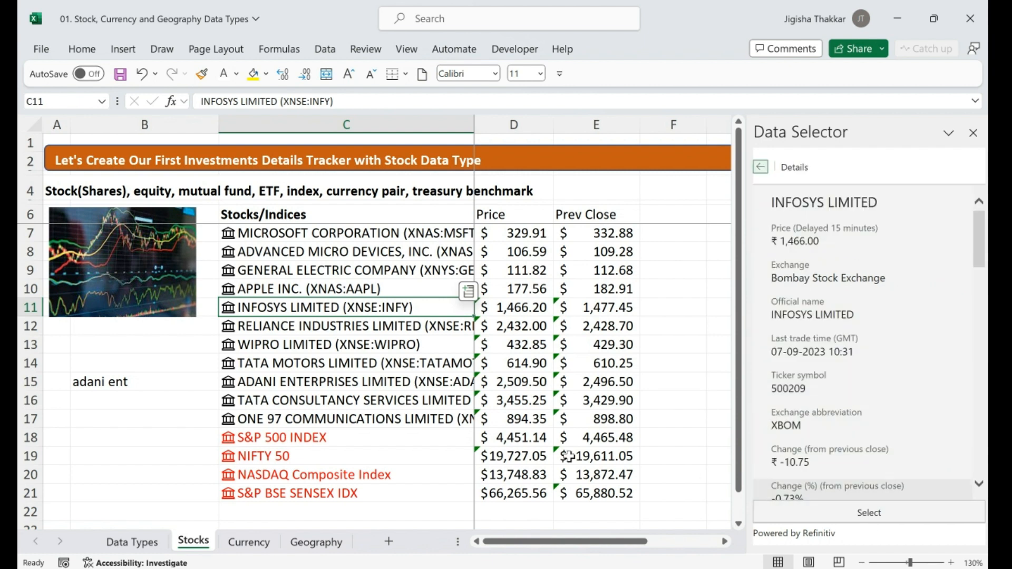
pyautogui.click(869, 513)
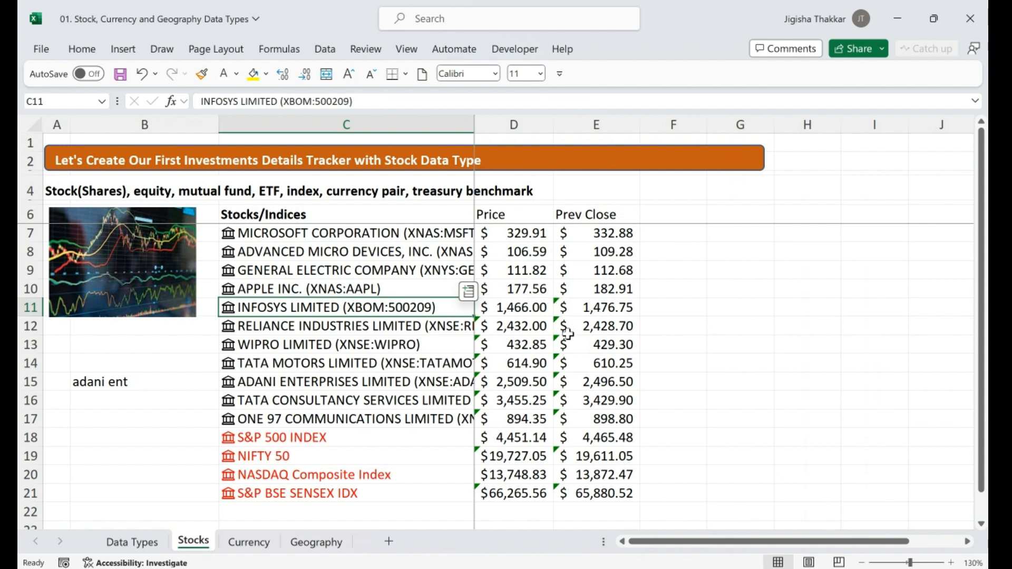
# Apply the Currency number format with 2 decimals to Price cells D11:D17
pyautogui.click(506, 307)
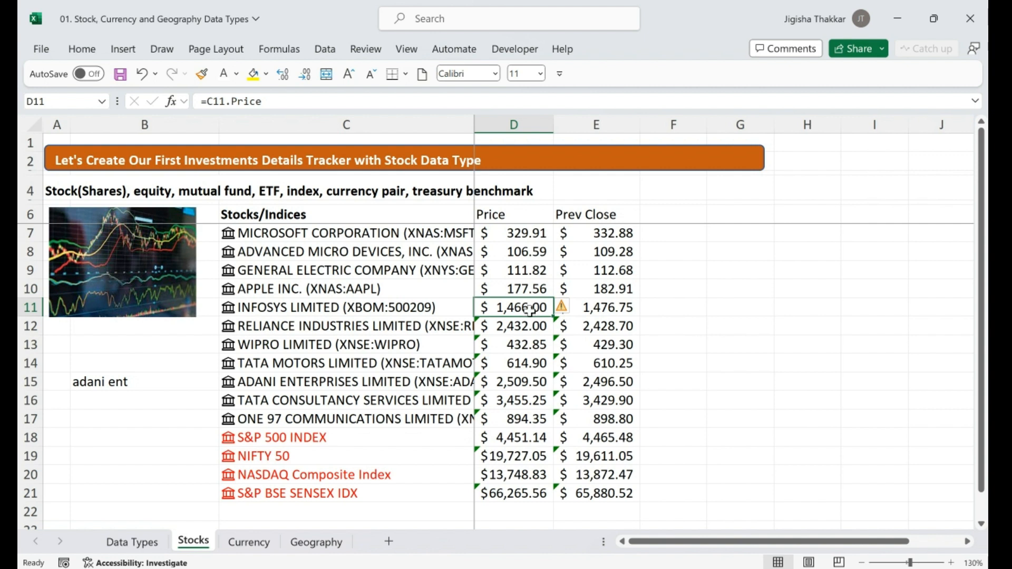
pyautogui.moveTo(525, 308); pyautogui.dragTo(523, 419)
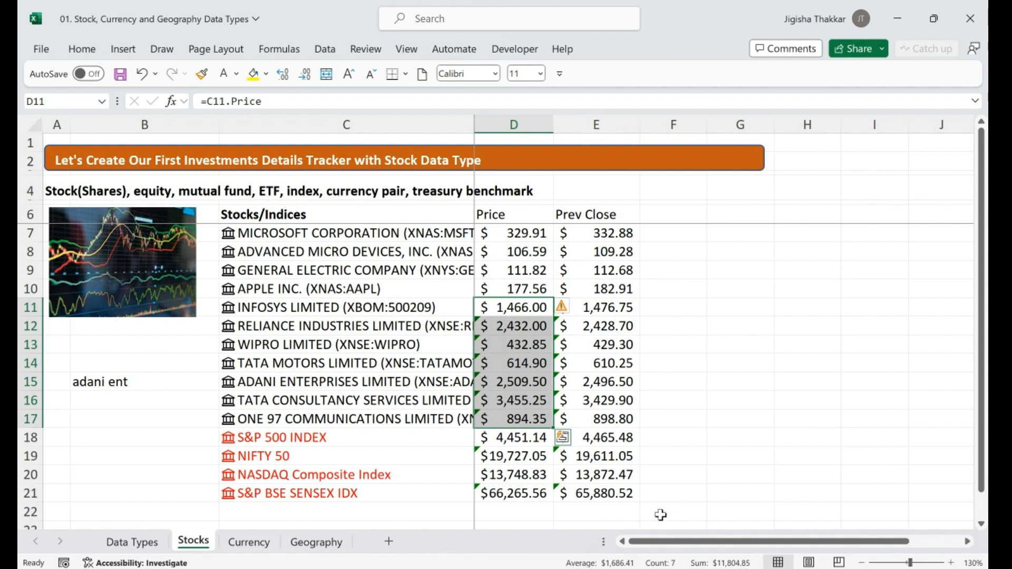
pyautogui.rightClick(532, 310)
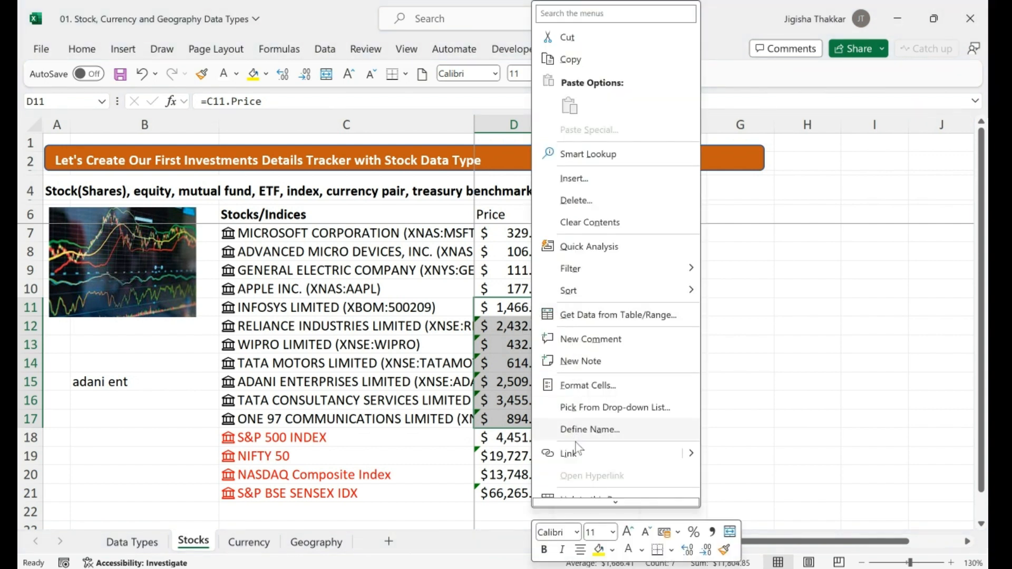
pyautogui.click(608, 390)
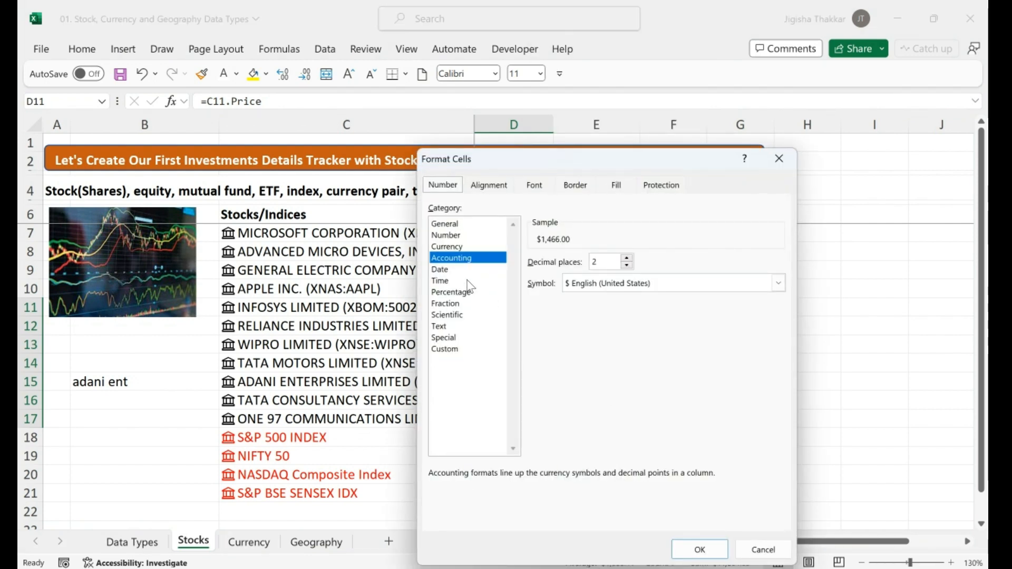
pyautogui.click(447, 247)
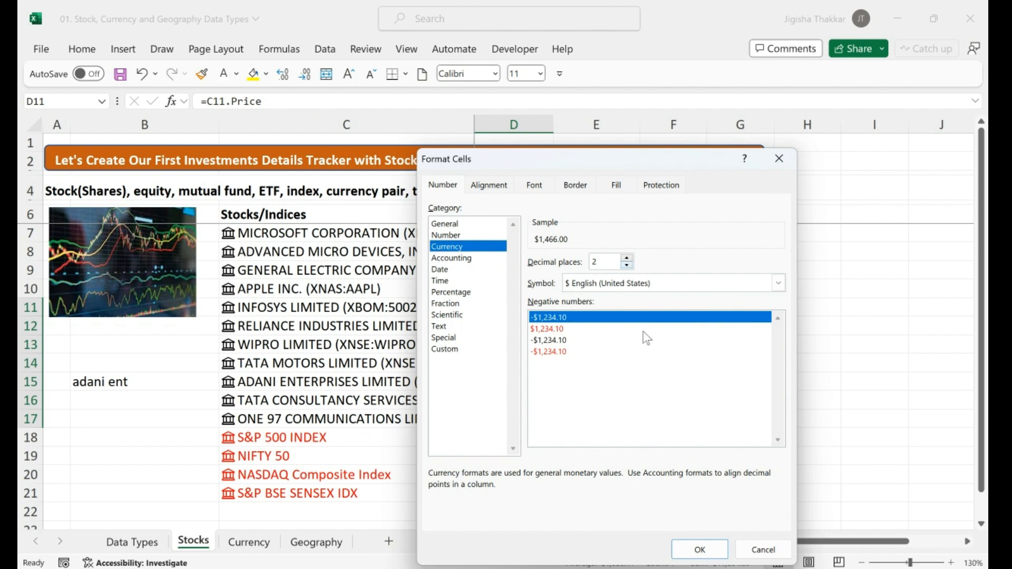
pyautogui.click(685, 549)
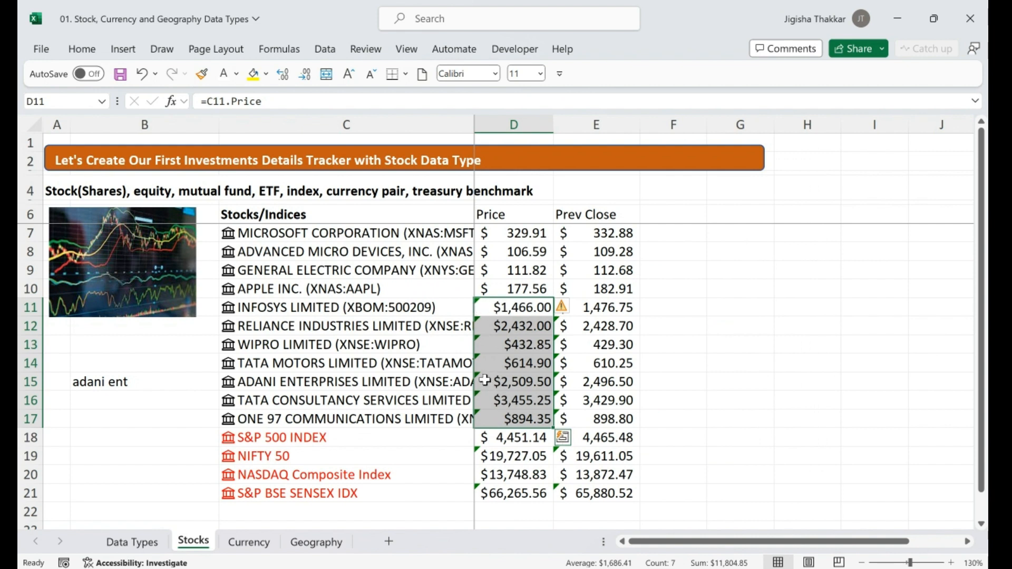
# Switch the Price D11:D17 and Prev Close E11:E17 values to rupee format
pyautogui.moveTo(564, 315)
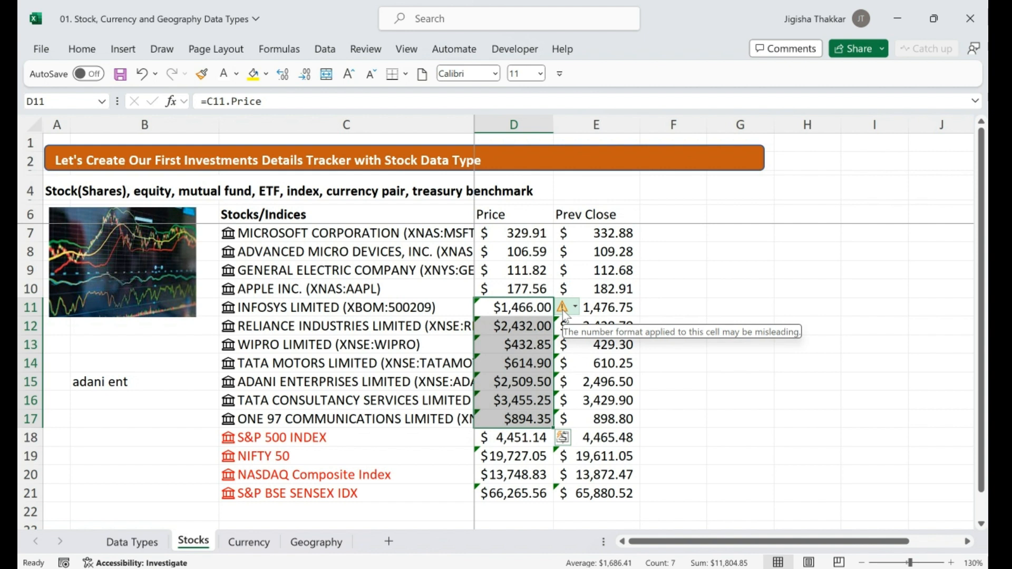
pyautogui.click(563, 311)
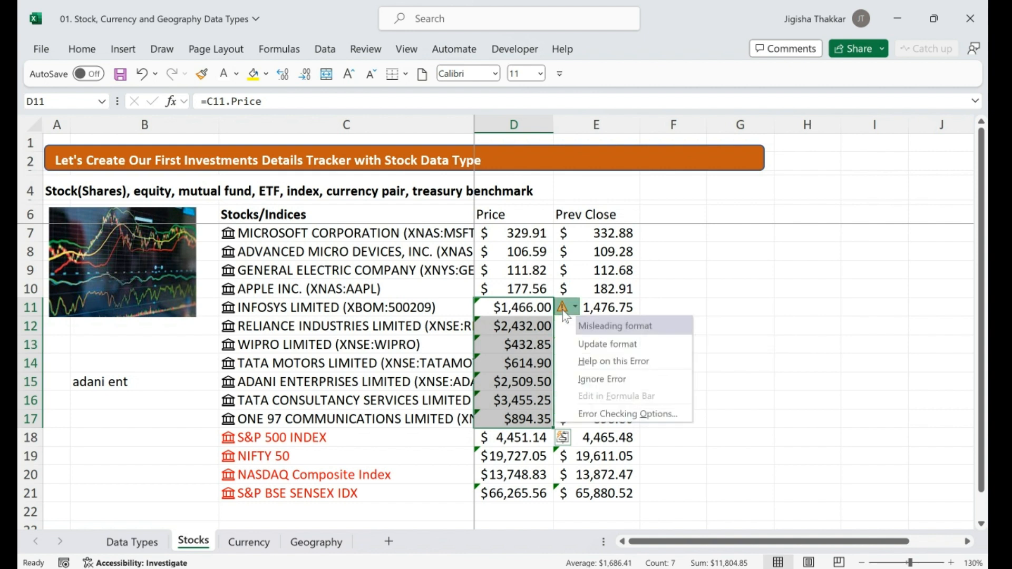
pyautogui.click(603, 350)
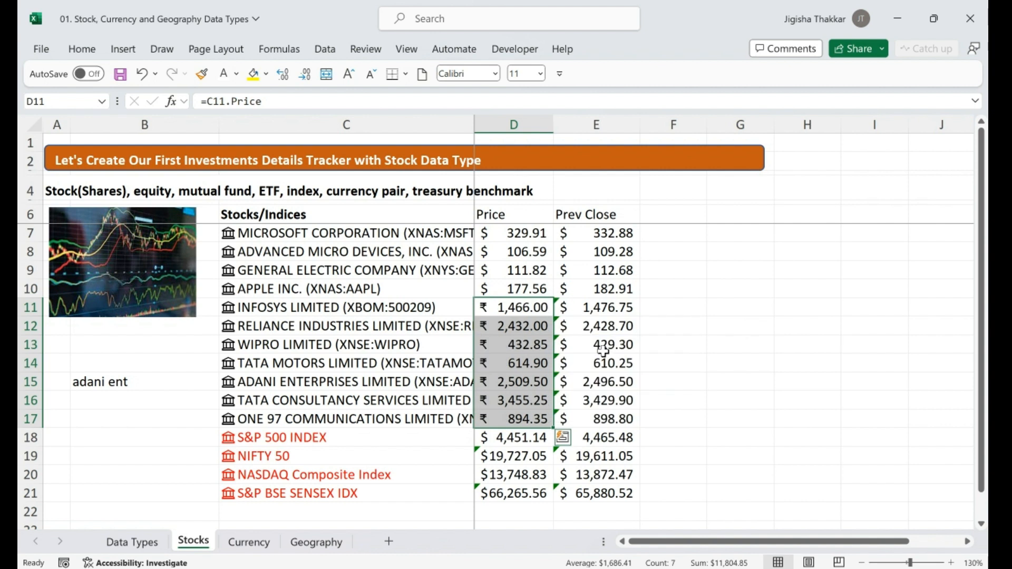
pyautogui.moveTo(597, 312); pyautogui.dragTo(609, 418)
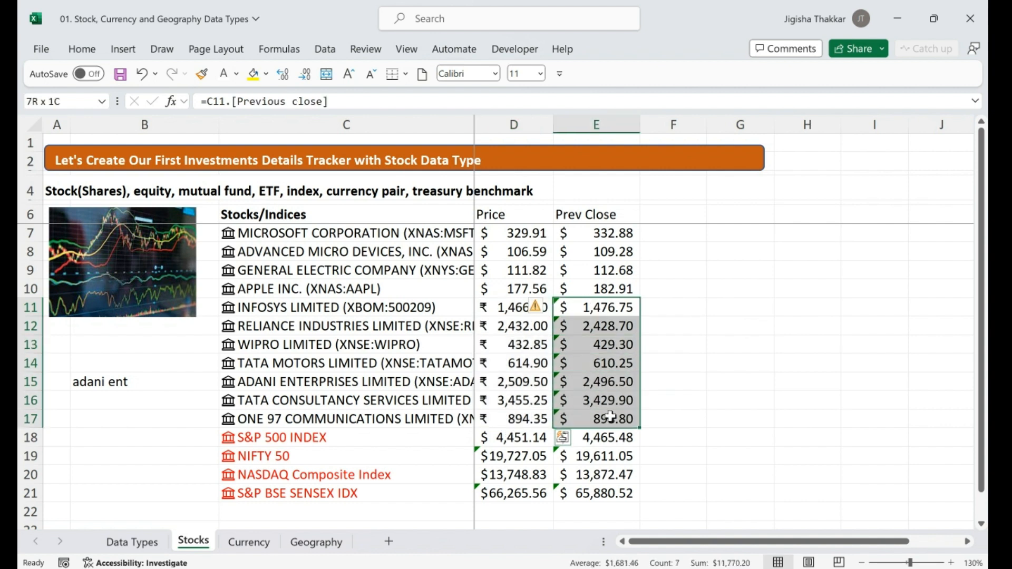
pyautogui.click(556, 307)
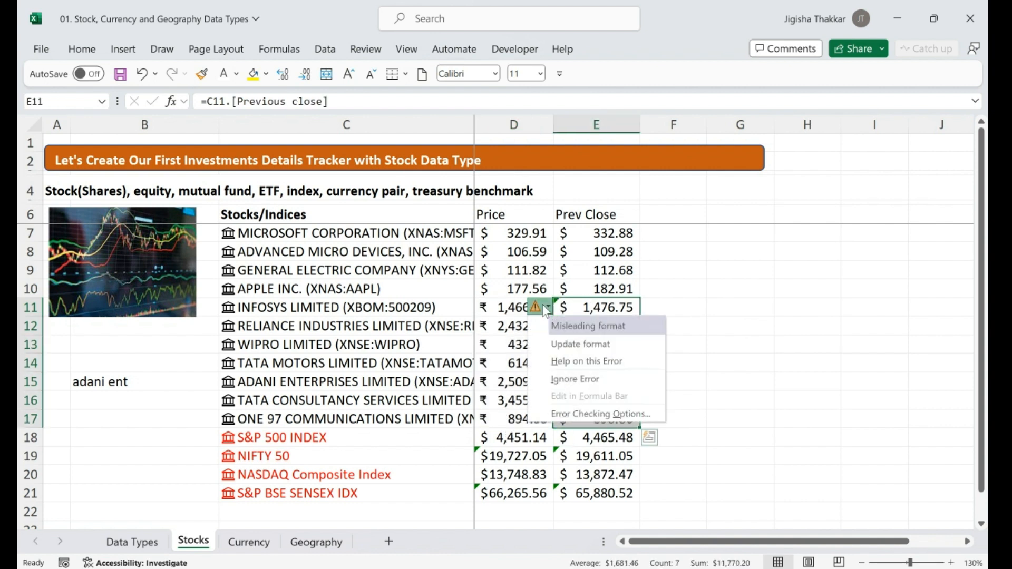
pyautogui.click(585, 343)
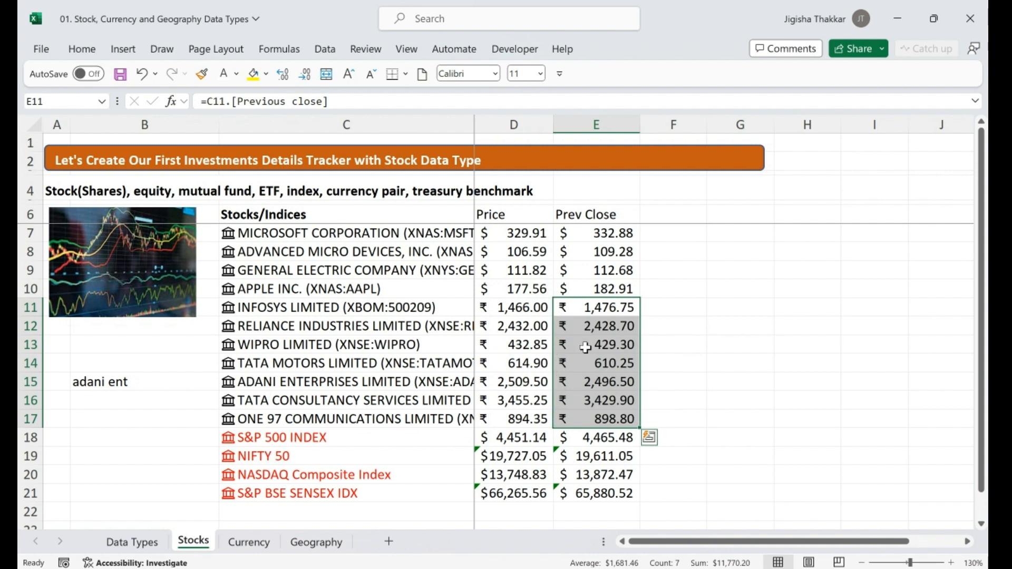
# Switch the NIFTY 50 and SENSEX price and previous close values to rupees
pyautogui.click(524, 456)
pyautogui.hotkey('shift', 'Right')
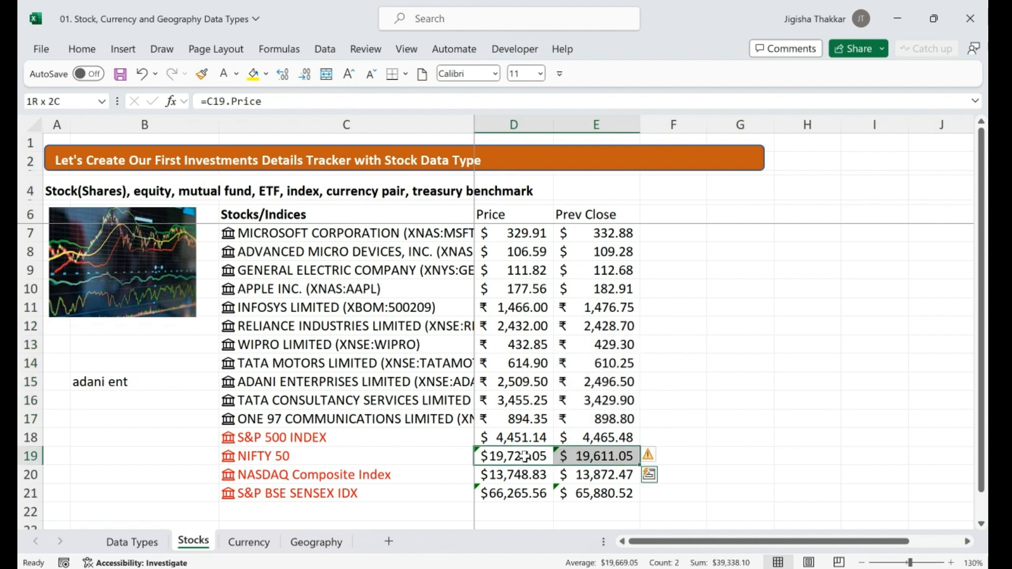
pyautogui.click(647, 458)
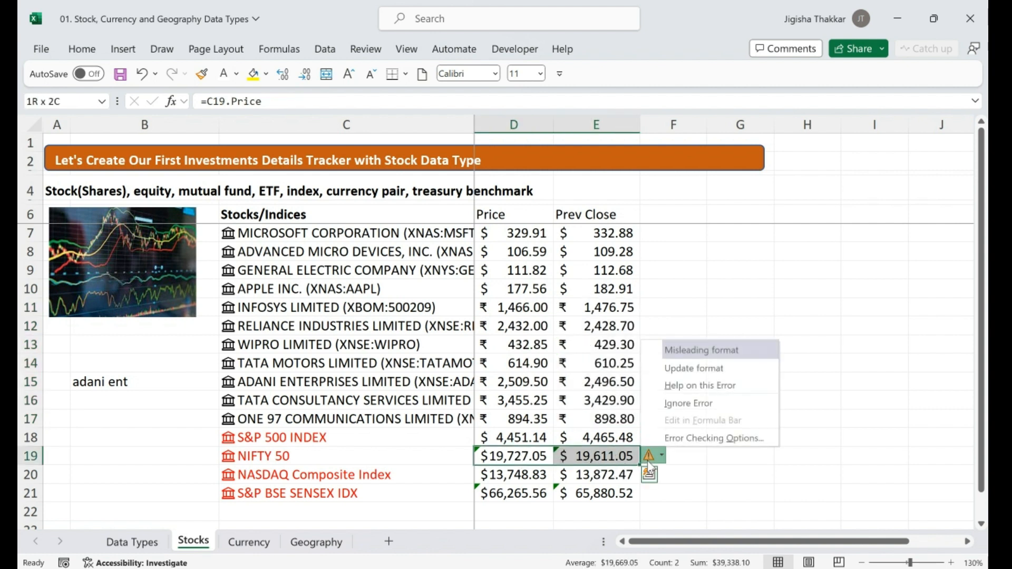
pyautogui.click(714, 370)
pyautogui.click(524, 491)
pyautogui.hotkey('shift', 'Right')
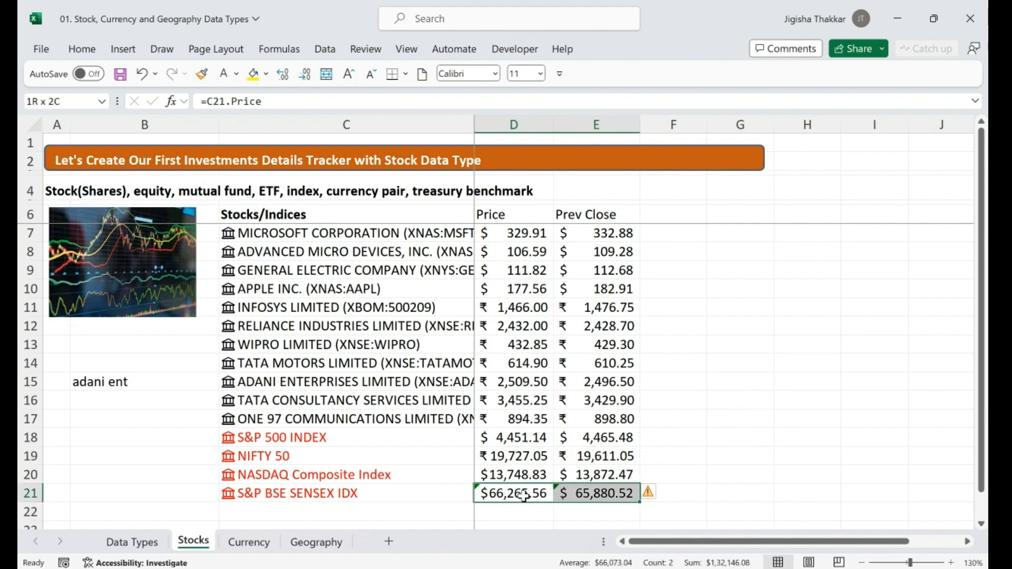
pyautogui.click(659, 497)
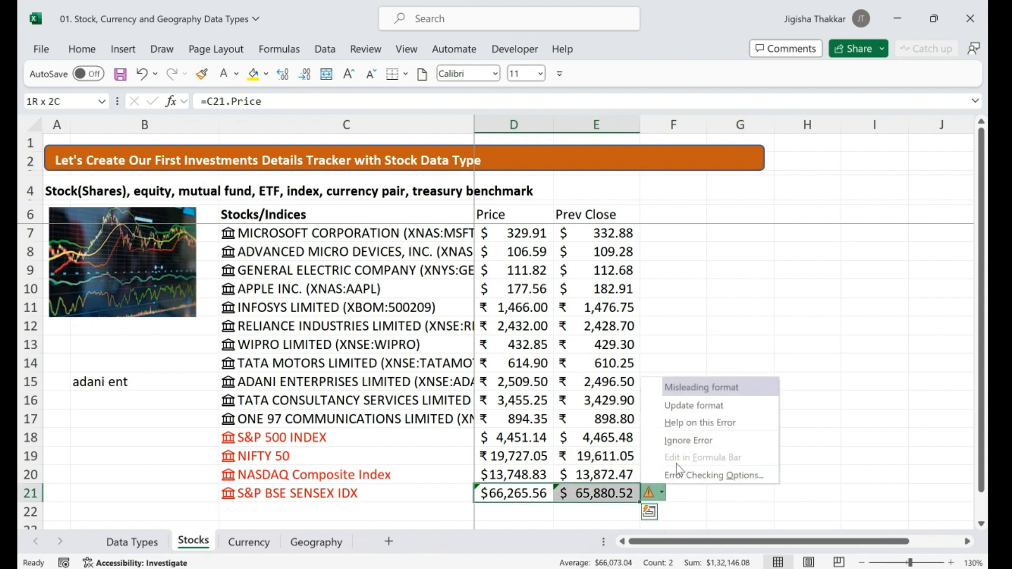
pyautogui.click(709, 403)
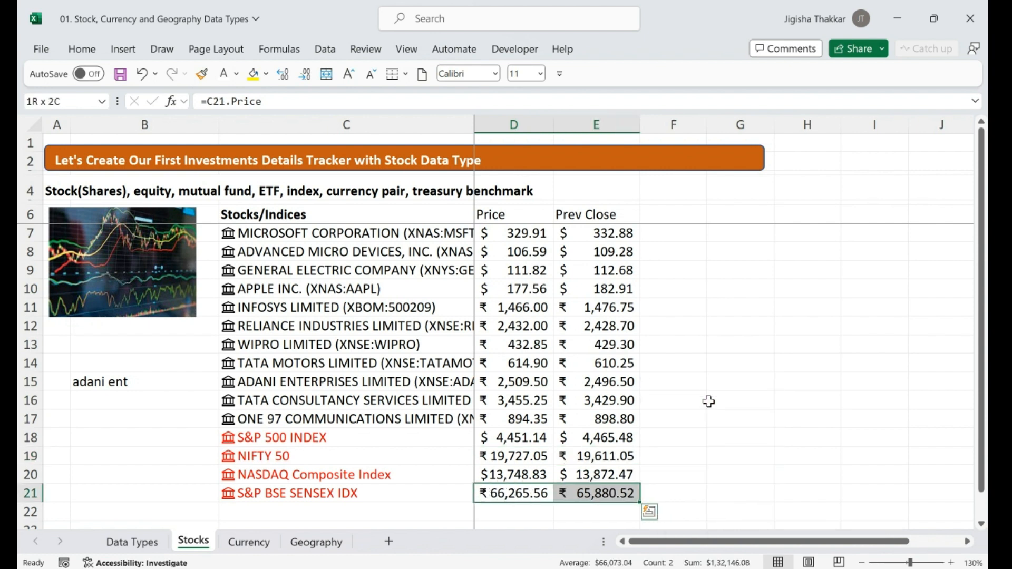
# Preview the field list for Microsoft in C7, then select F6 for a new heading
pyautogui.click(534, 214)
pyautogui.click(441, 234)
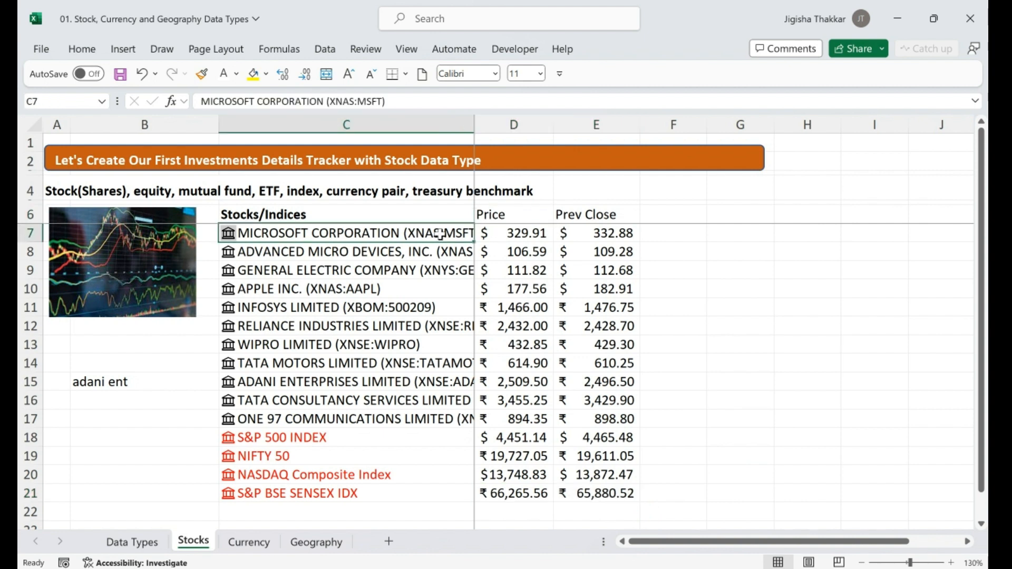
pyautogui.click(467, 232)
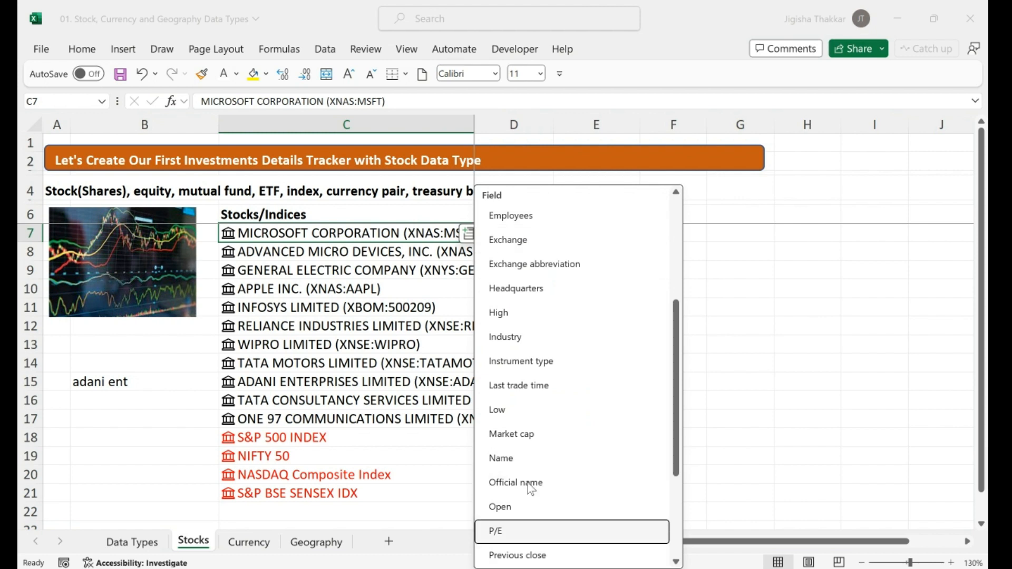
pyautogui.click(732, 248)
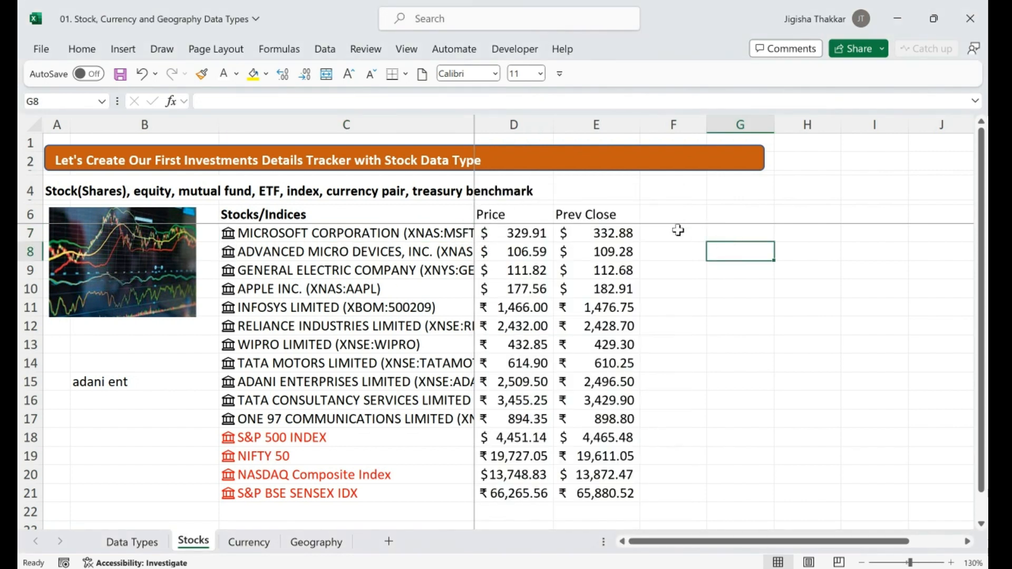
pyautogui.click(663, 207)
# Add the P/E Ratio and Beta column headers to the stock table
pyautogui.write('P')
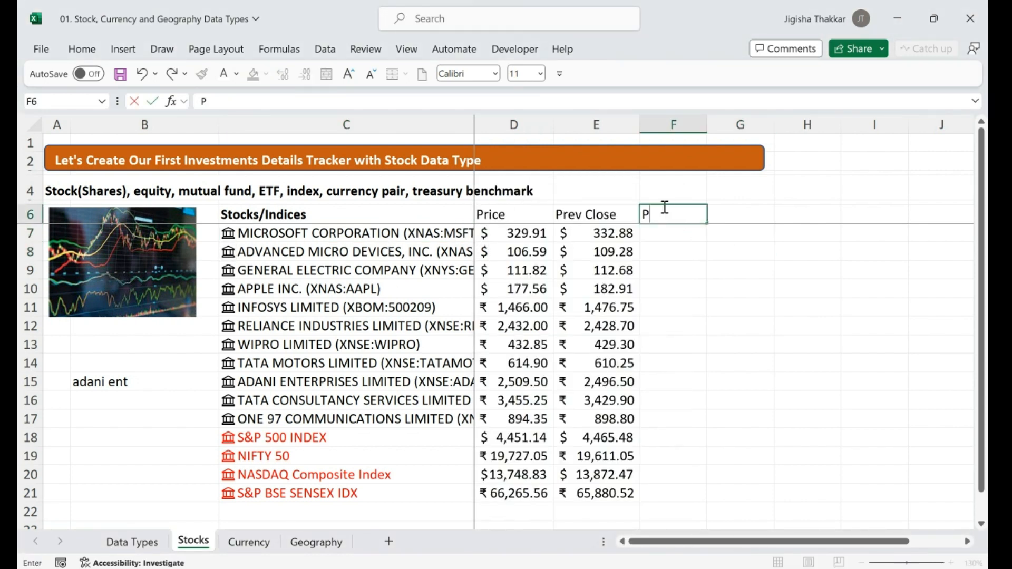
pyautogui.write('/E Ratio')
pyautogui.press('Right')
pyautogui.write('Beta')
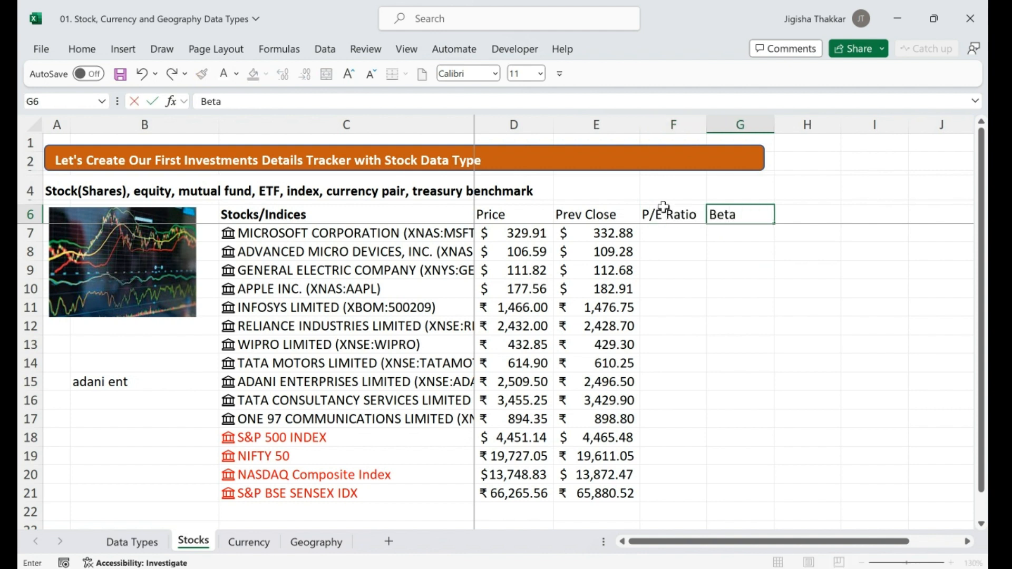
pyautogui.press('Return')
# Enter =C7.[P/E] in F7 to pull Microsoft's P/E ratio, 34.37
pyautogui.press('Left')
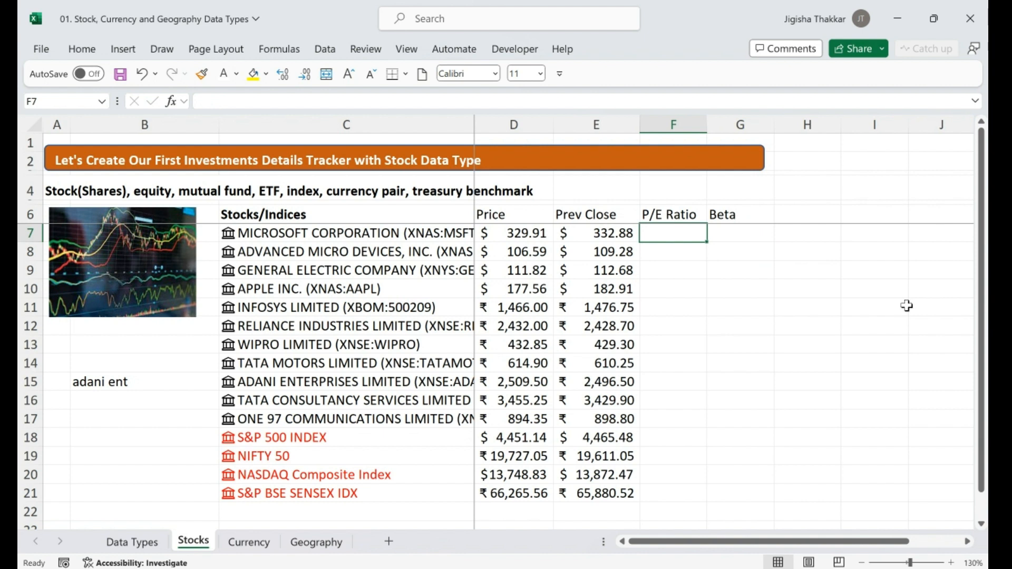
pyautogui.click(415, 240)
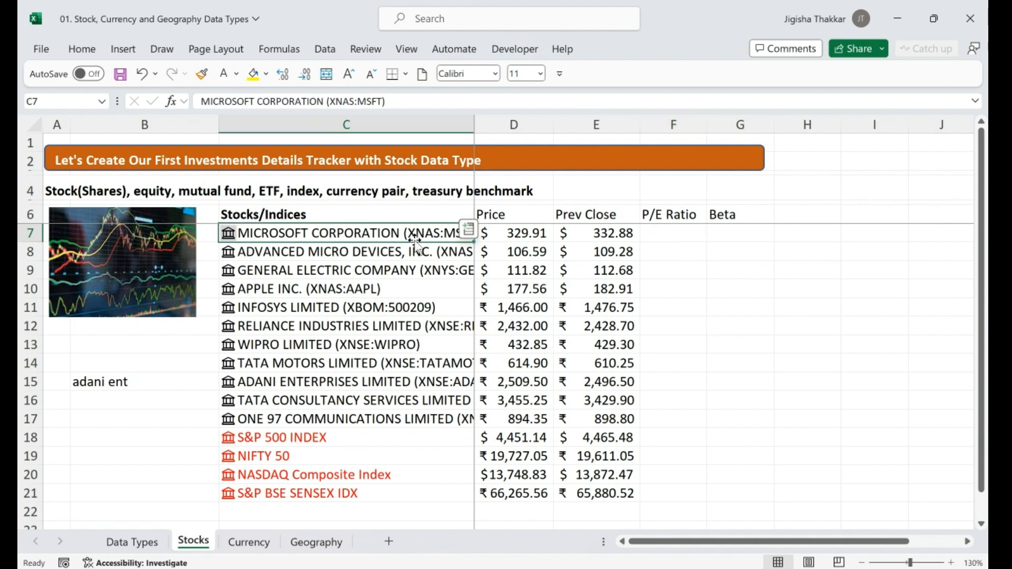
pyautogui.click(685, 236)
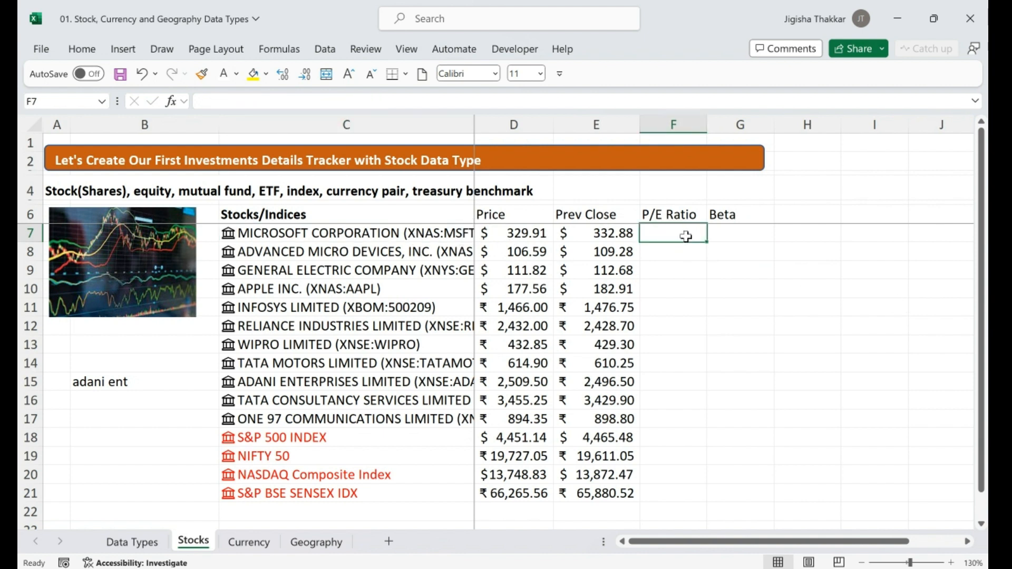
pyautogui.write('=')
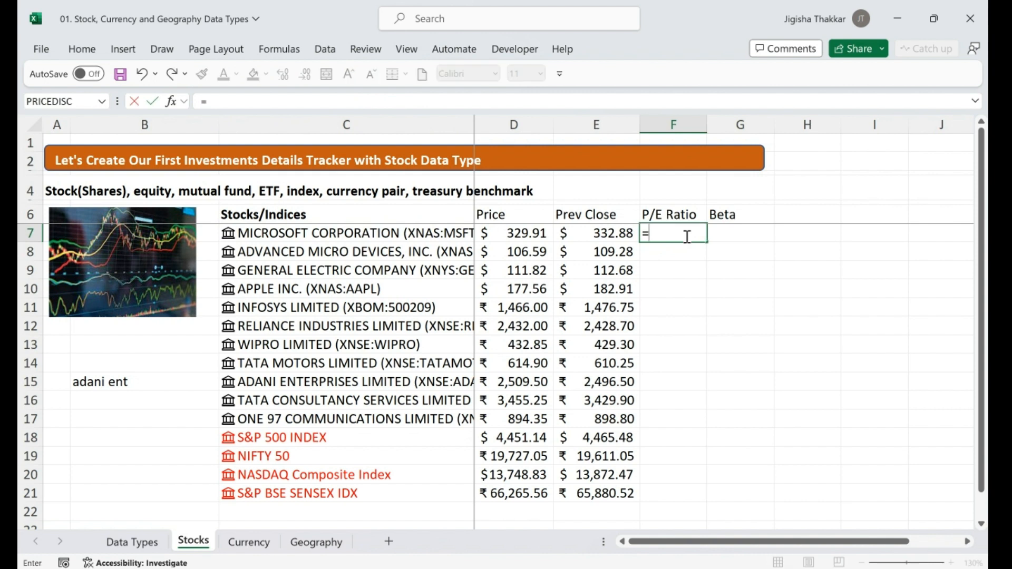
pyautogui.click(380, 230)
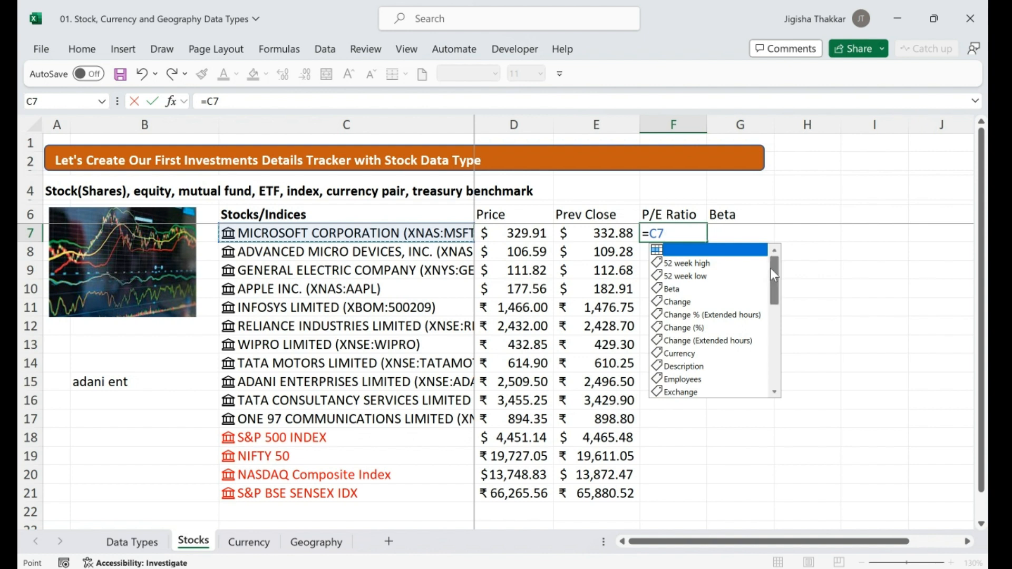
pyautogui.moveTo(773, 268); pyautogui.dragTo(785, 349)
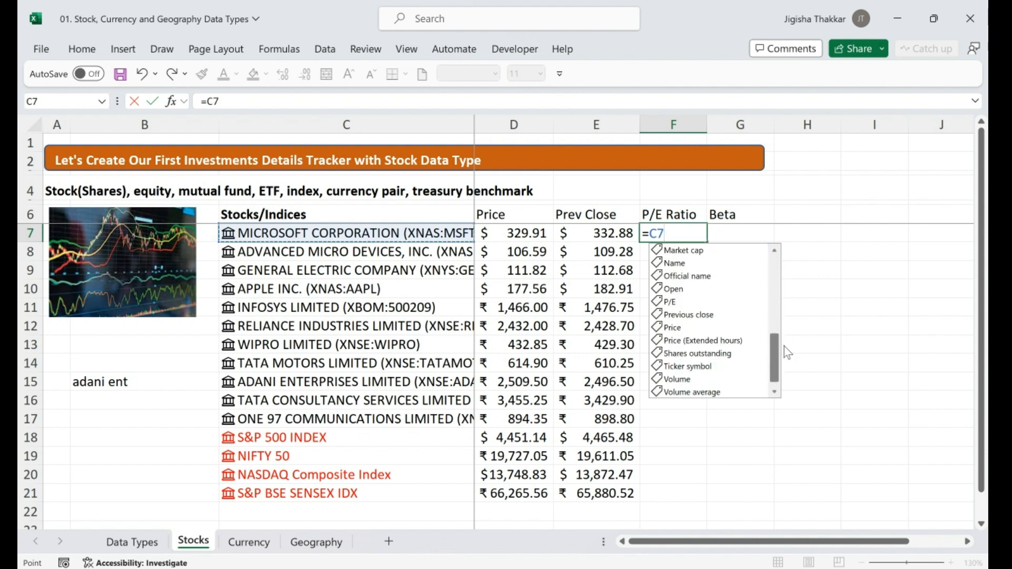
pyautogui.click(670, 302)
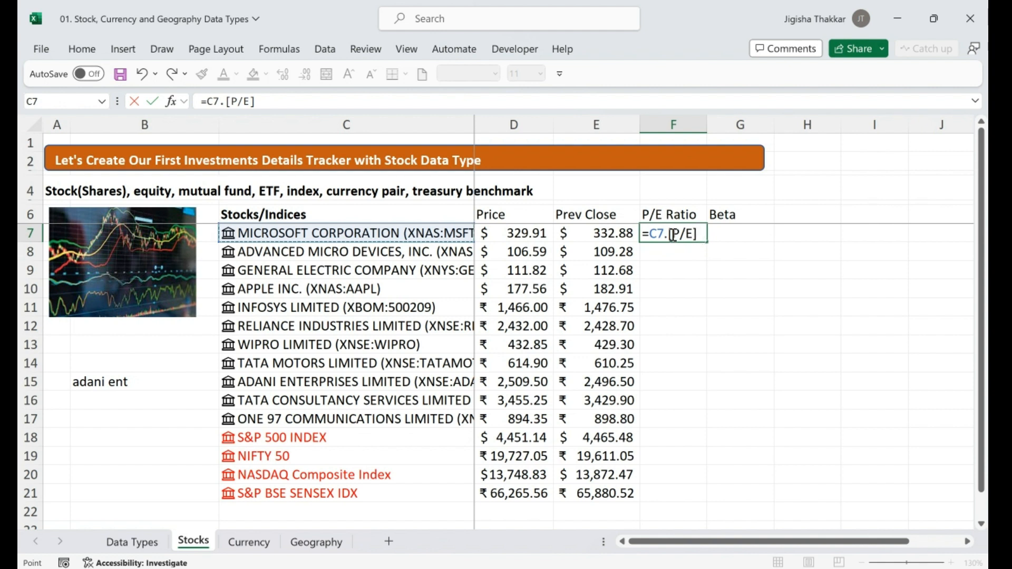
pyautogui.moveTo(673, 234); pyautogui.dragTo(708, 244)
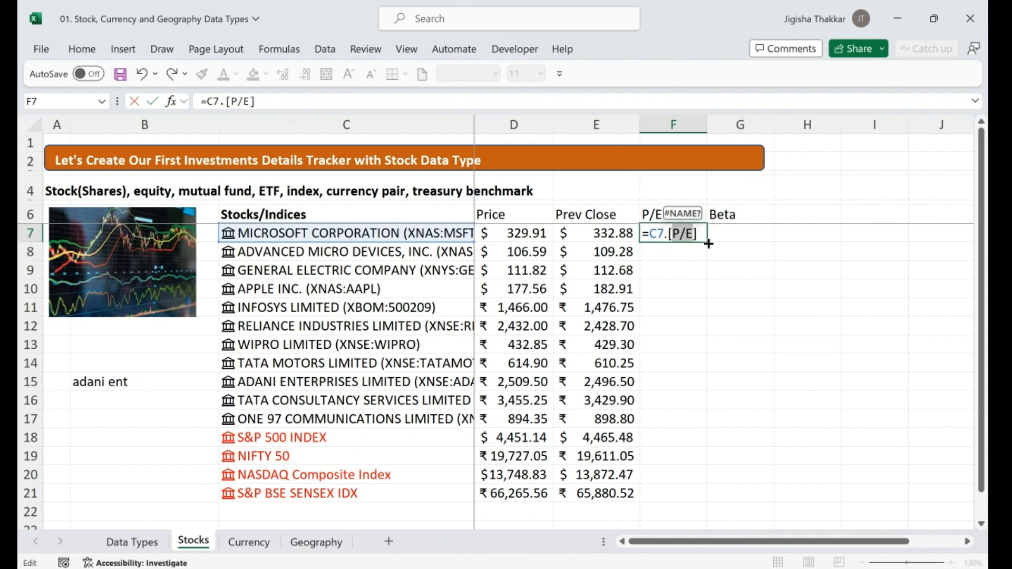
pyautogui.click(687, 234)
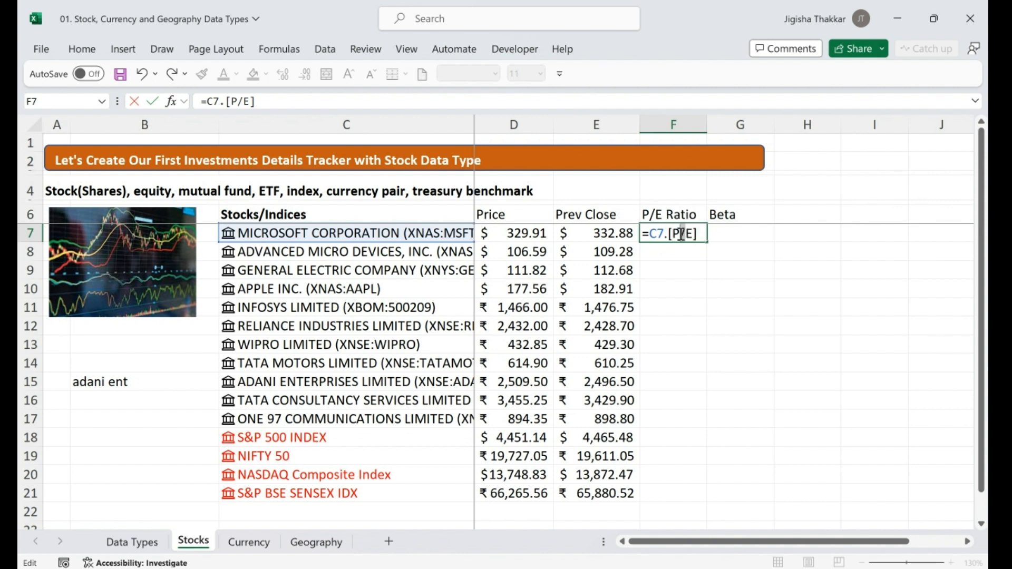
pyautogui.press('Return')
# Fill the P/E formula down to F21, leaving #FIELD! for the indices
pyautogui.click(700, 233)
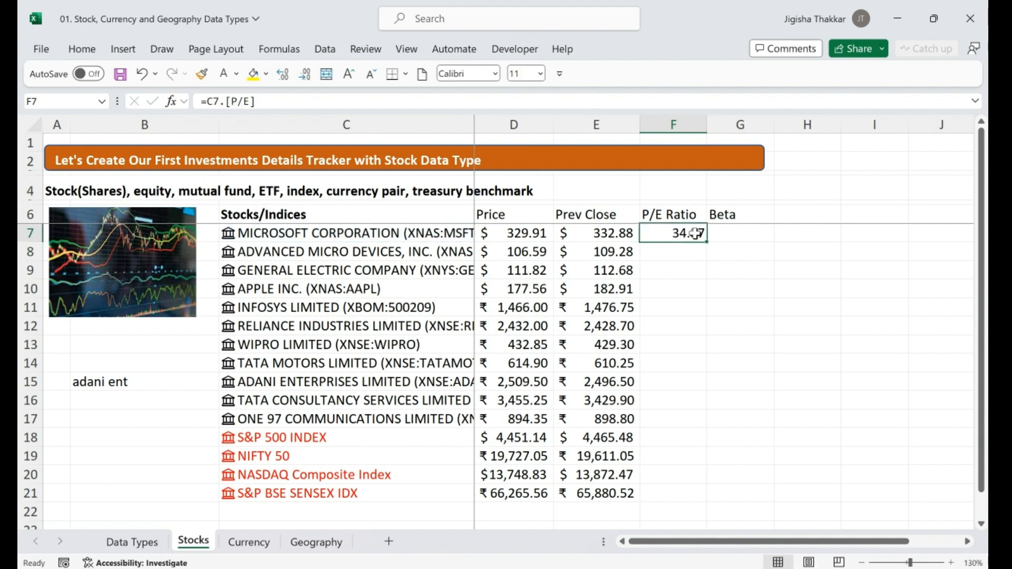
pyautogui.moveTo(706, 244); pyautogui.dragTo(700, 498)
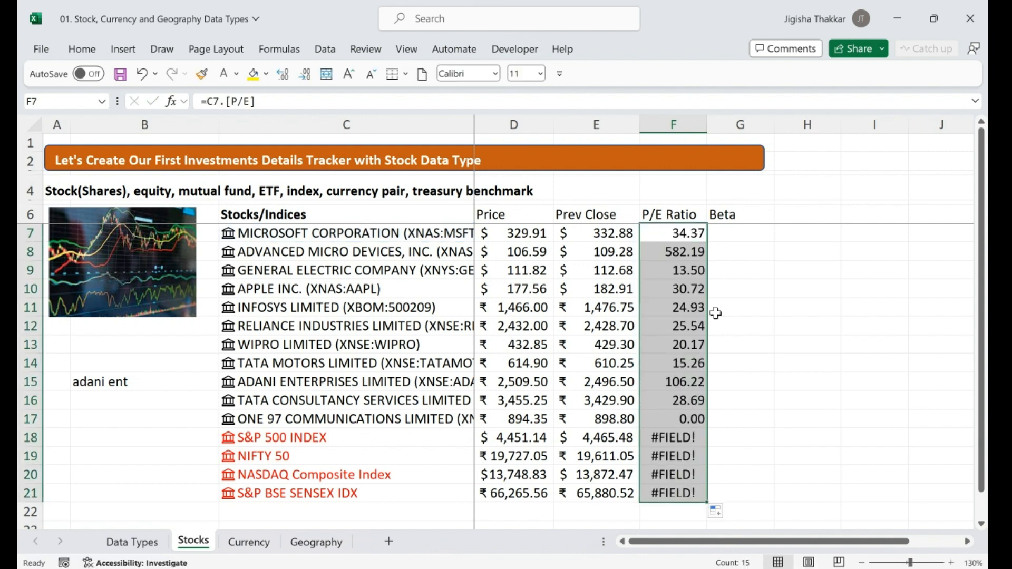
pyautogui.moveTo(677, 437); pyautogui.dragTo(685, 488)
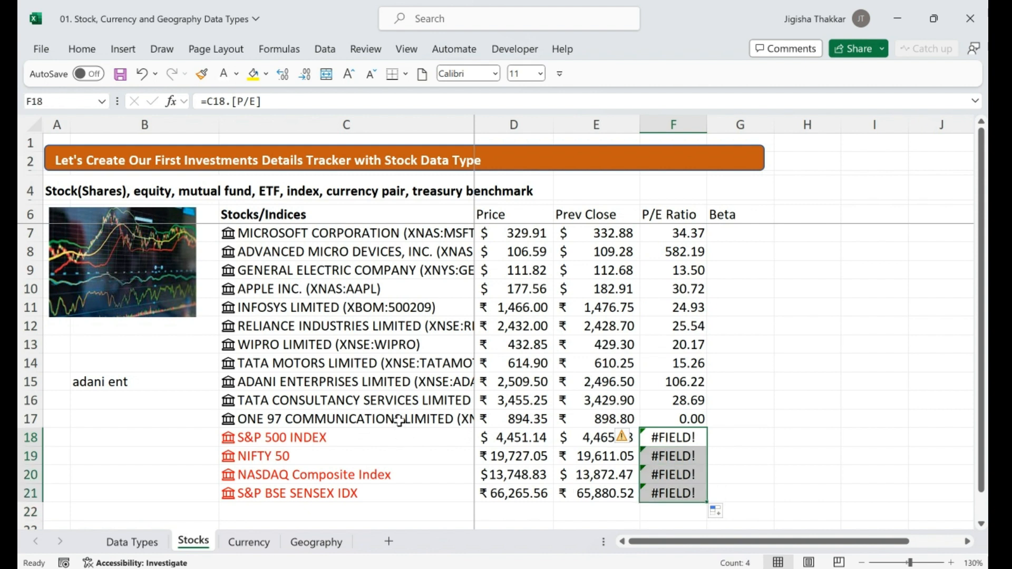
pyautogui.click(399, 420)
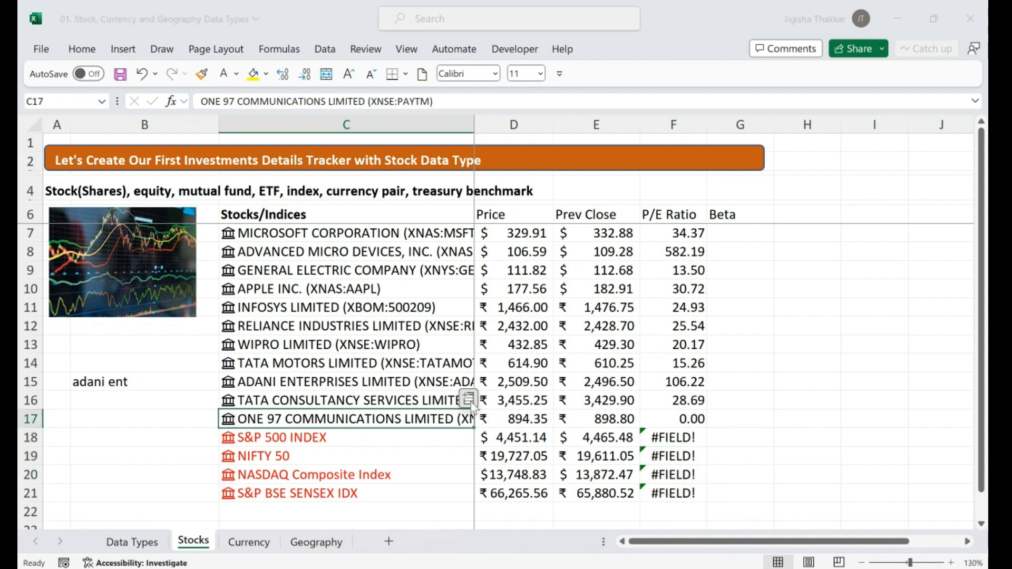
pyautogui.click(469, 402)
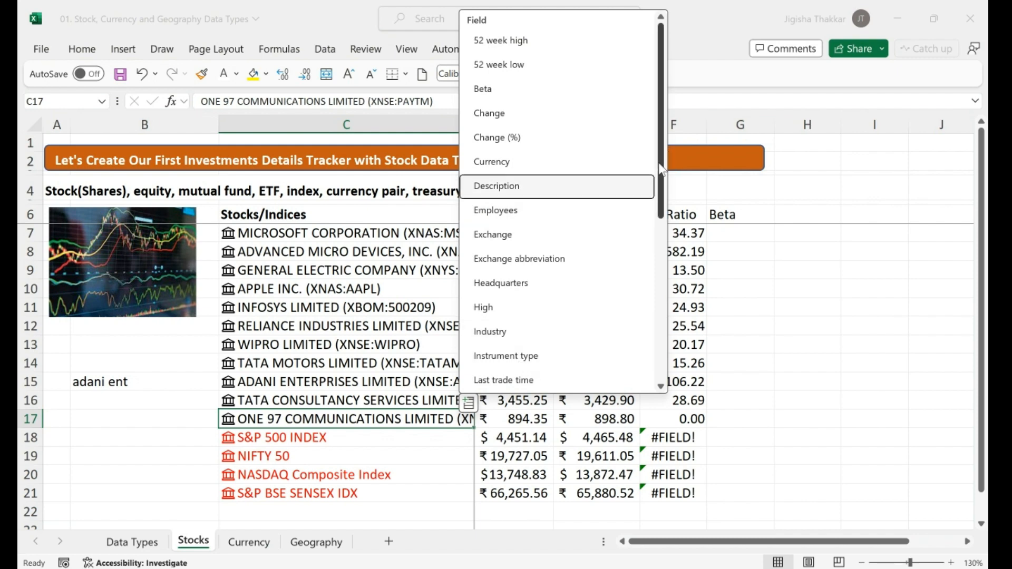
pyautogui.moveTo(661, 170); pyautogui.dragTo(661, 338)
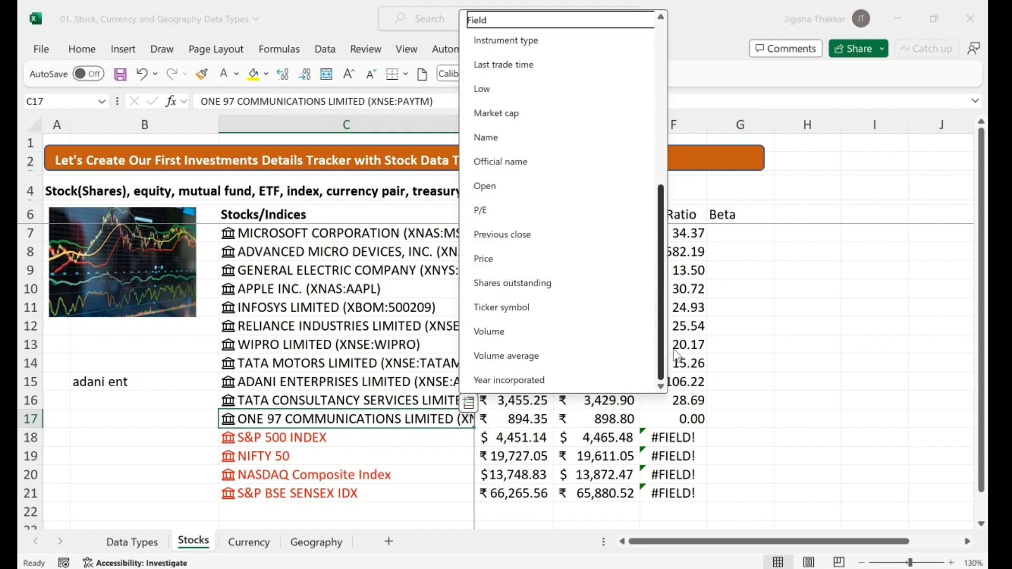
pyautogui.click(397, 441)
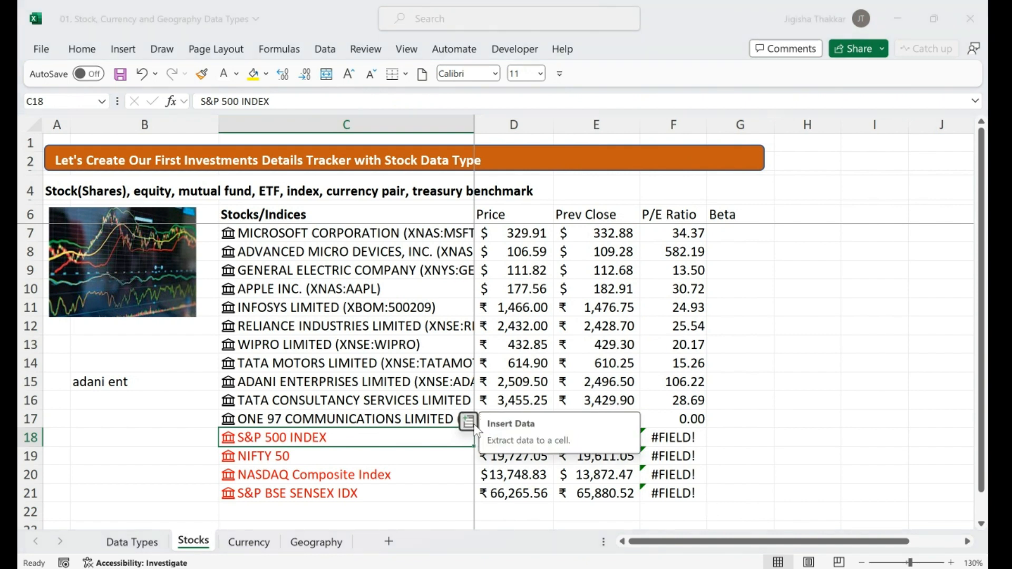
pyautogui.click(469, 421)
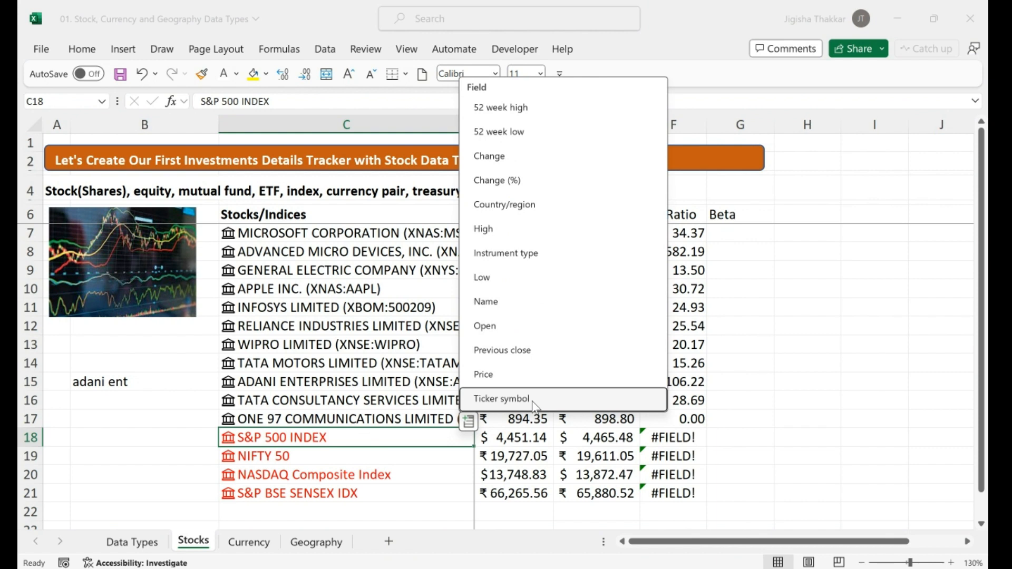
pyautogui.click(723, 246)
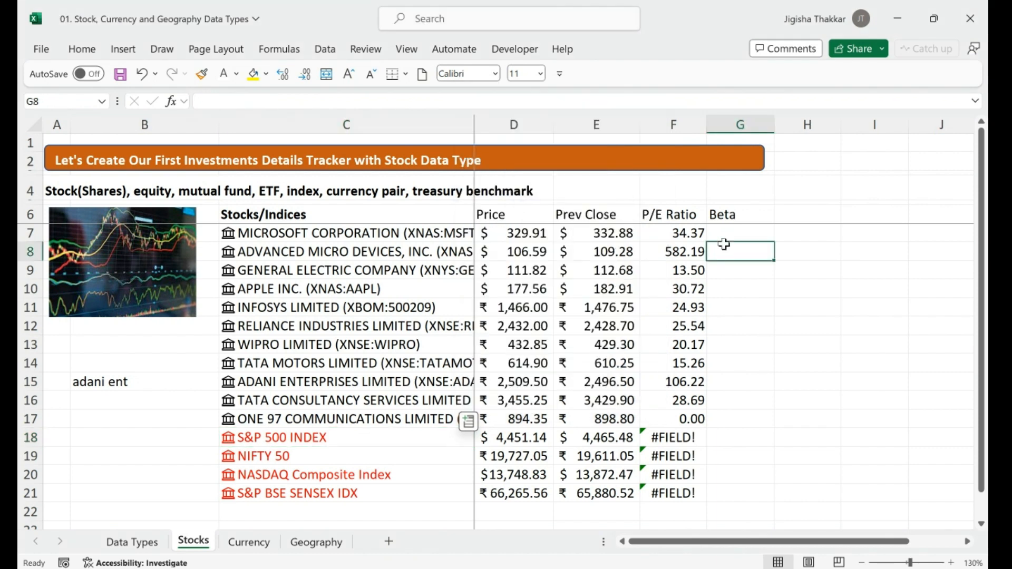
# Enter =C7.Beta in G7 and fill it down to G21, giving 0.90 for Microsoft
pyautogui.click(748, 234)
pyautogui.write('=')
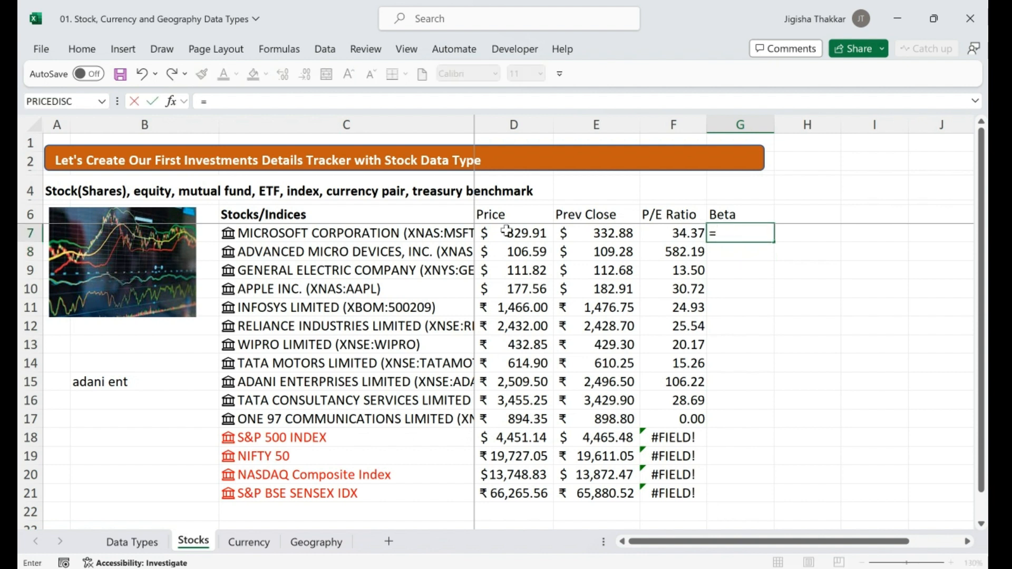
pyautogui.click(369, 230)
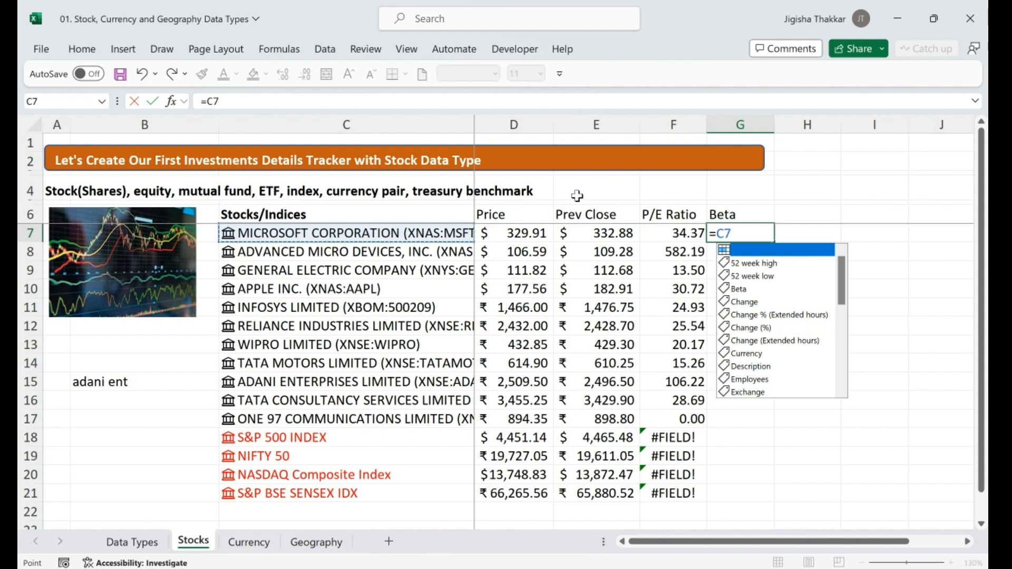
pyautogui.write('.beta')
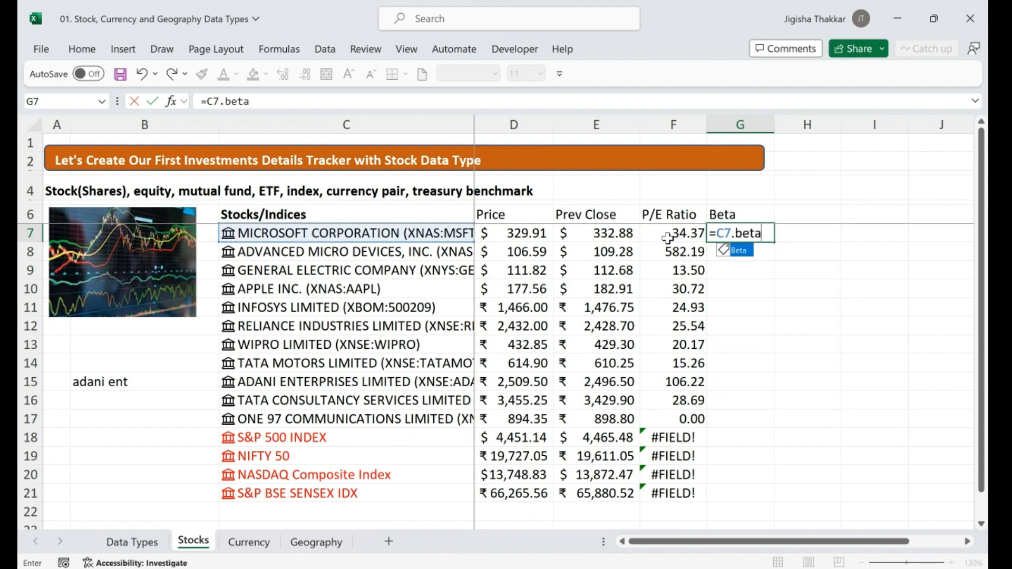
pyautogui.doubleClick(736, 251)
pyautogui.press('Return')
pyautogui.click(757, 234)
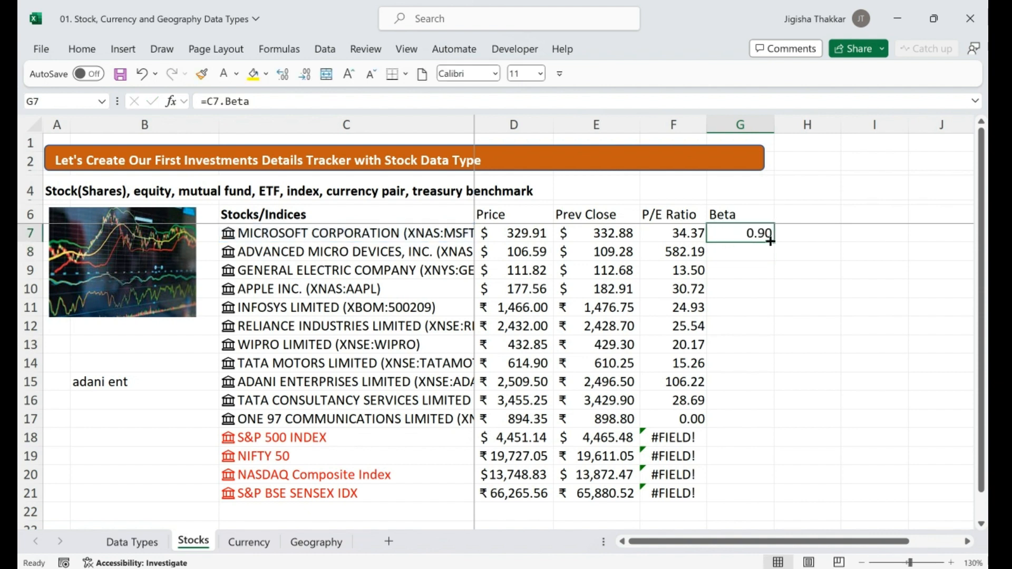
pyautogui.moveTo(773, 244); pyautogui.dragTo(757, 498)
pyautogui.click(810, 216)
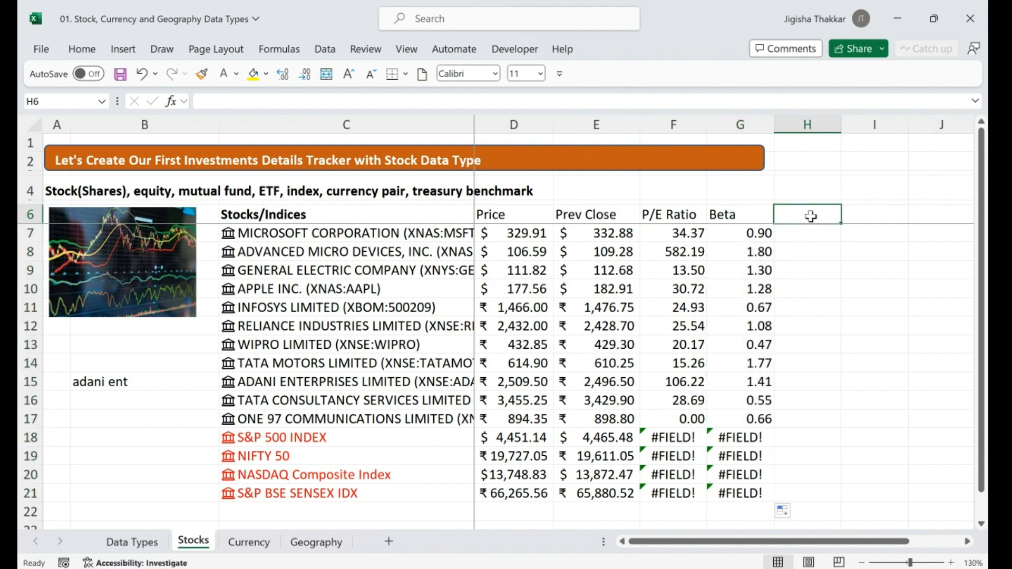
# Head column H 'Last traded time' and enter =C7.[Last trade time] in H7
pyautogui.write('Last traded time')
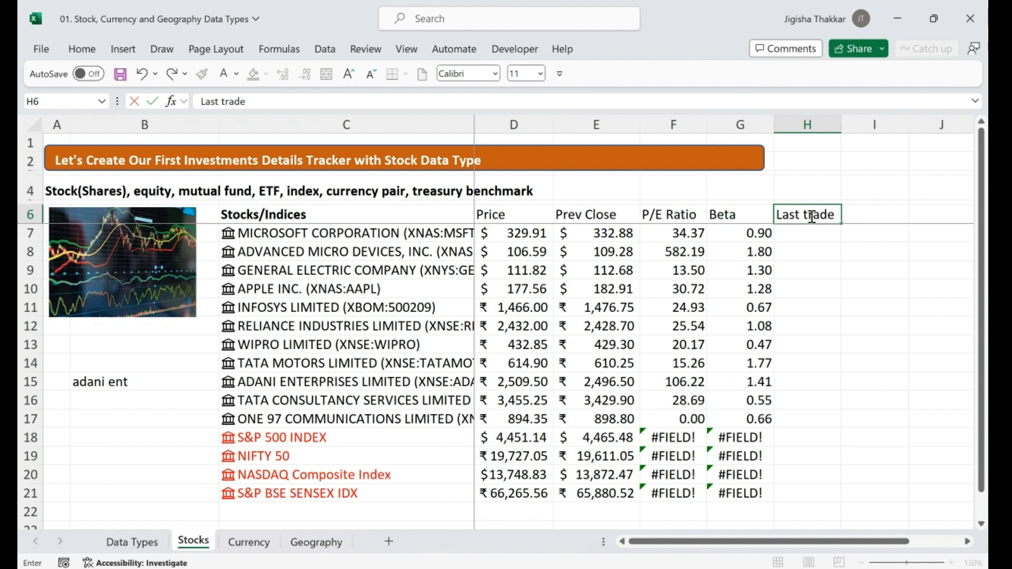
pyautogui.press('Return')
pyautogui.write('=')
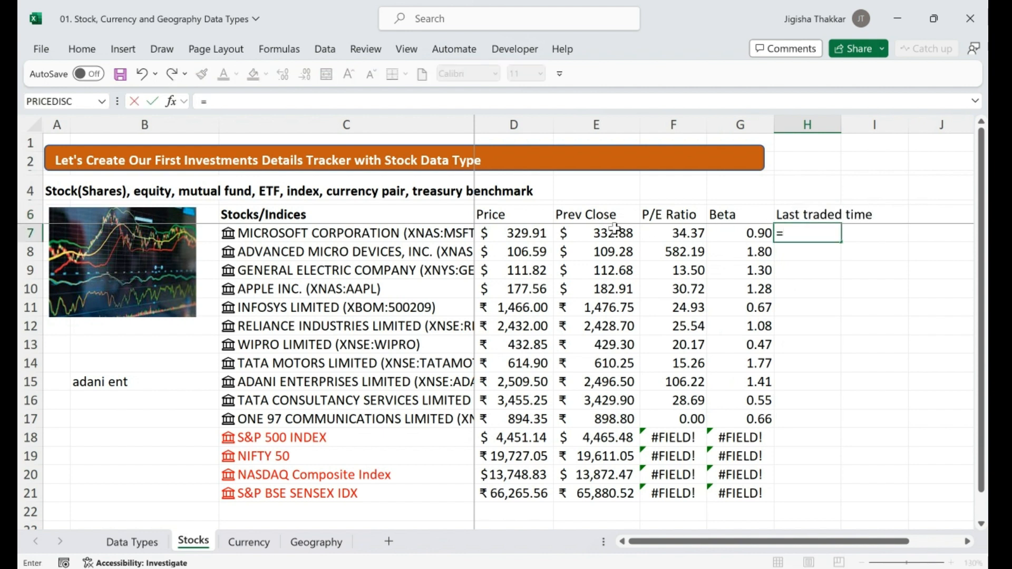
pyautogui.click(439, 230)
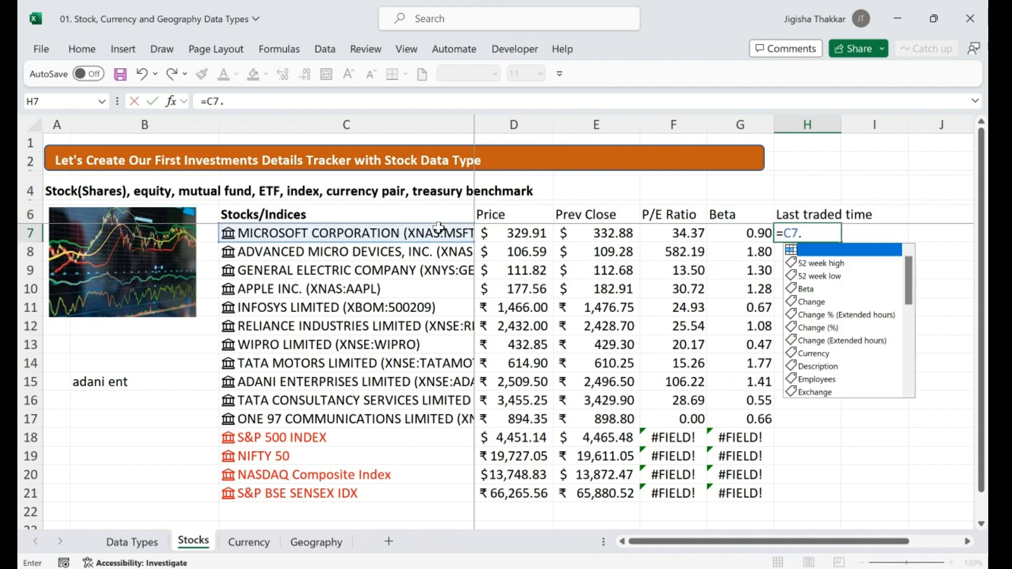
pyautogui.write('.ti')
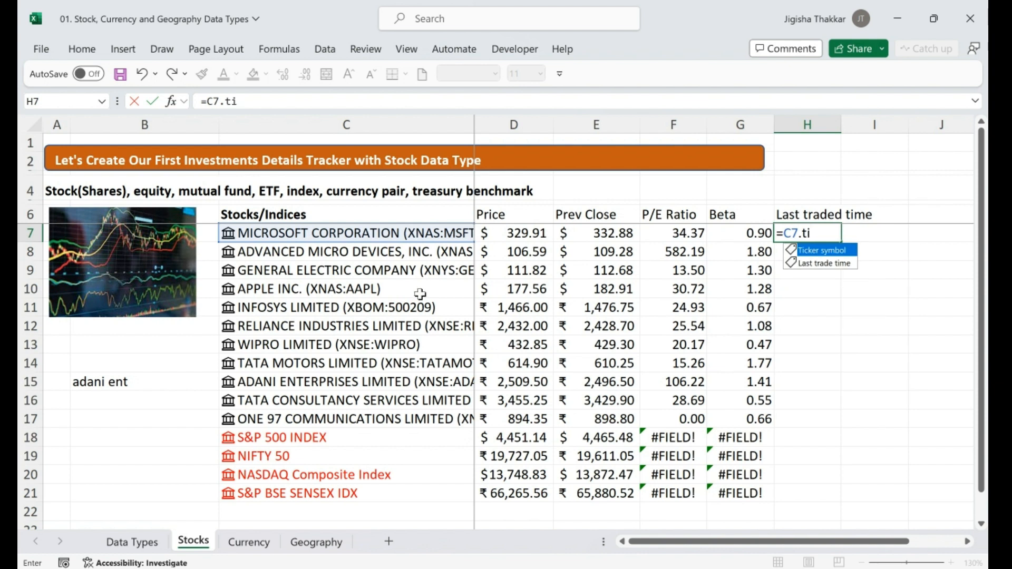
pyautogui.click(833, 265)
pyautogui.doubleClick(832, 263)
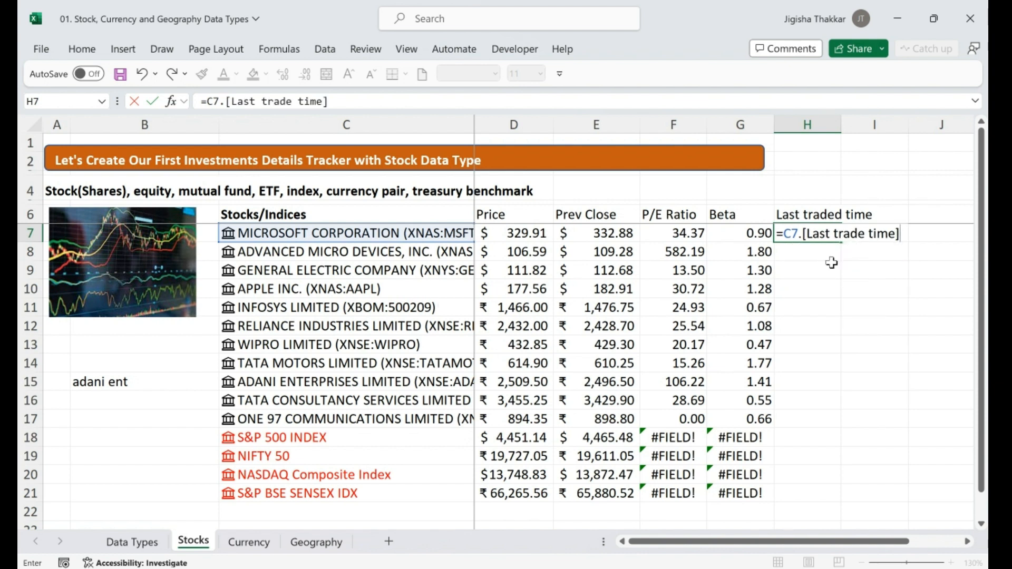
pyautogui.press('Return')
# Fill the Last trade time formula down to H21 and widen column H to show the dates
pyautogui.click(830, 236)
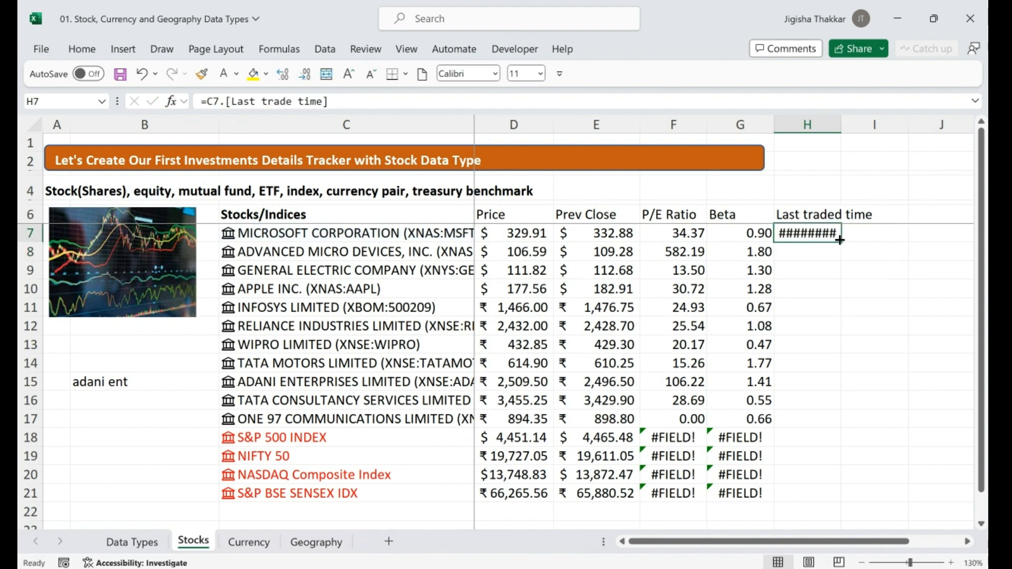
pyautogui.moveTo(841, 243); pyautogui.dragTo(825, 500)
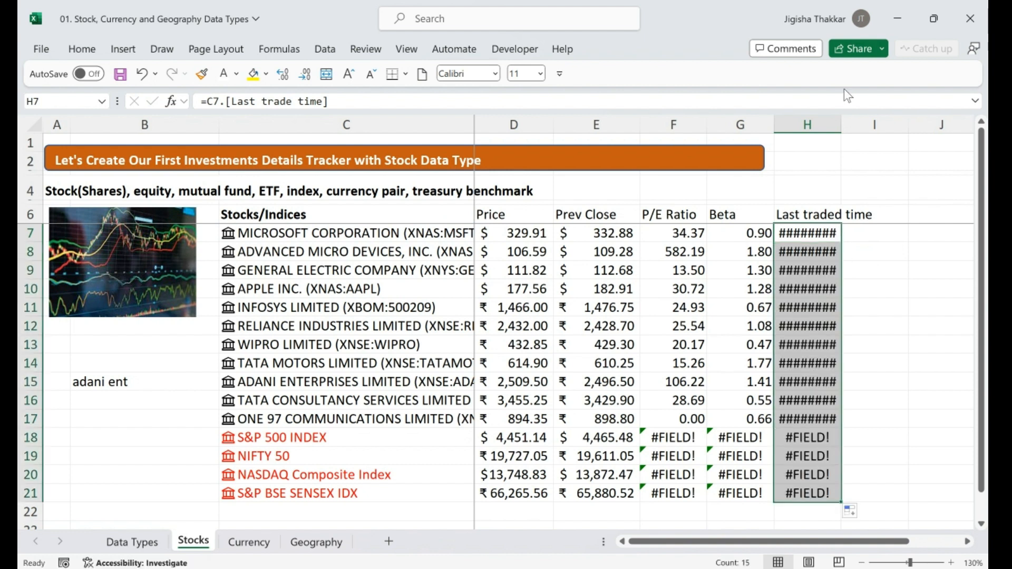
pyautogui.moveTo(842, 128); pyautogui.dragTo(885, 132)
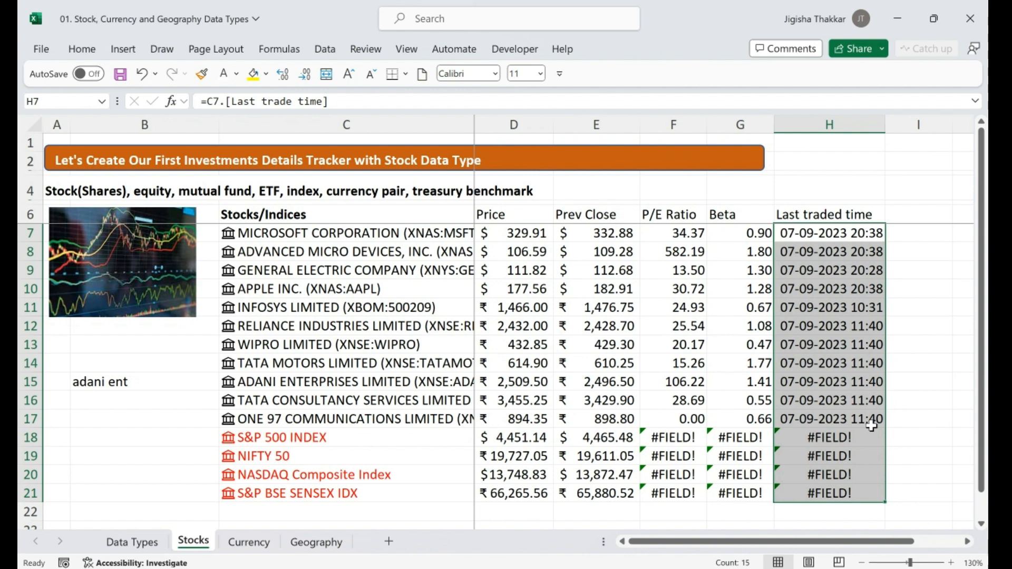
pyautogui.click(900, 213)
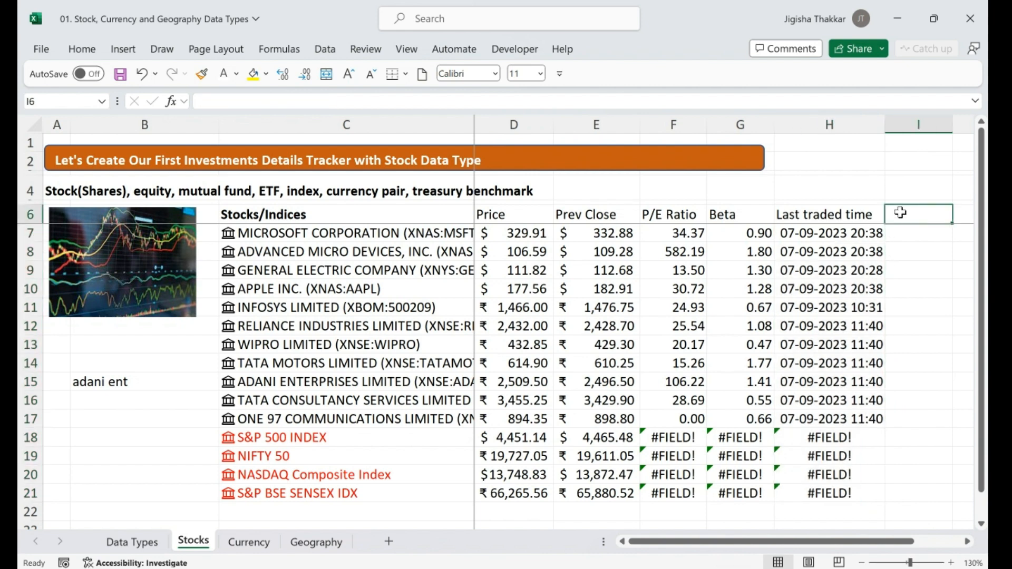
# Browse the Microsoft stock's available fields, then type the 'Employees' heading in I6
pyautogui.click(437, 235)
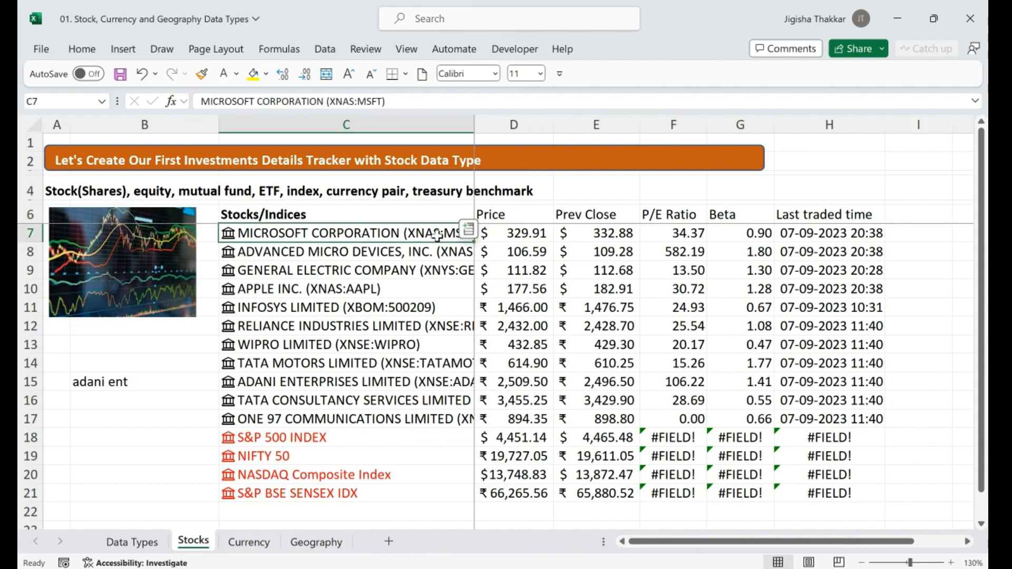
pyautogui.click(469, 231)
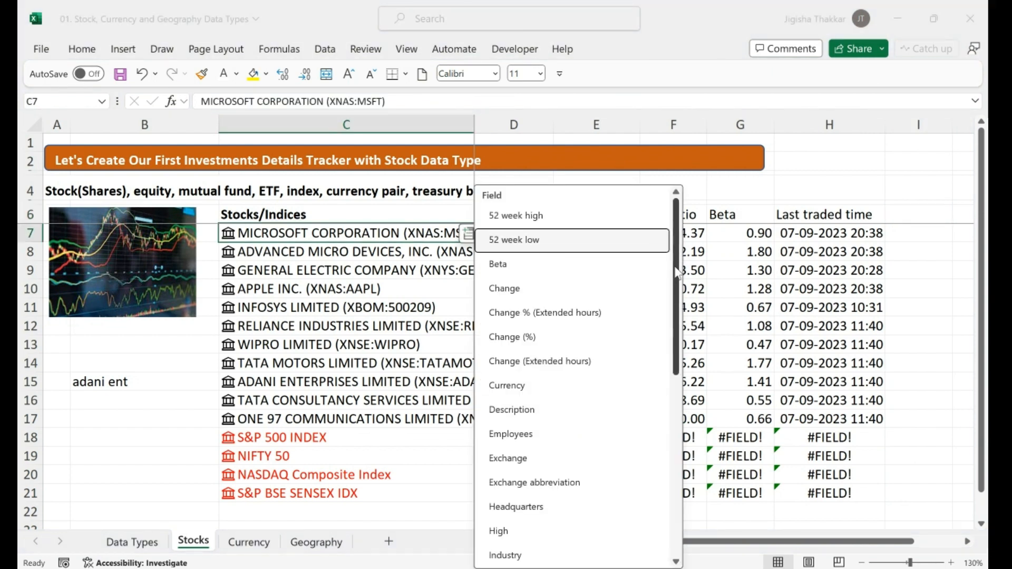
pyautogui.moveTo(677, 275); pyautogui.dragTo(678, 311)
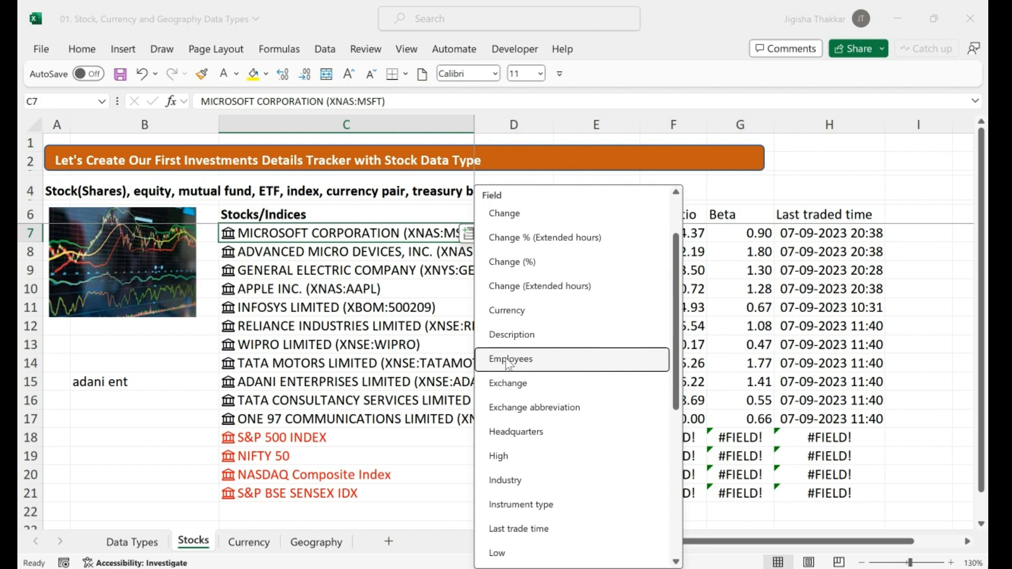
pyautogui.click(910, 219)
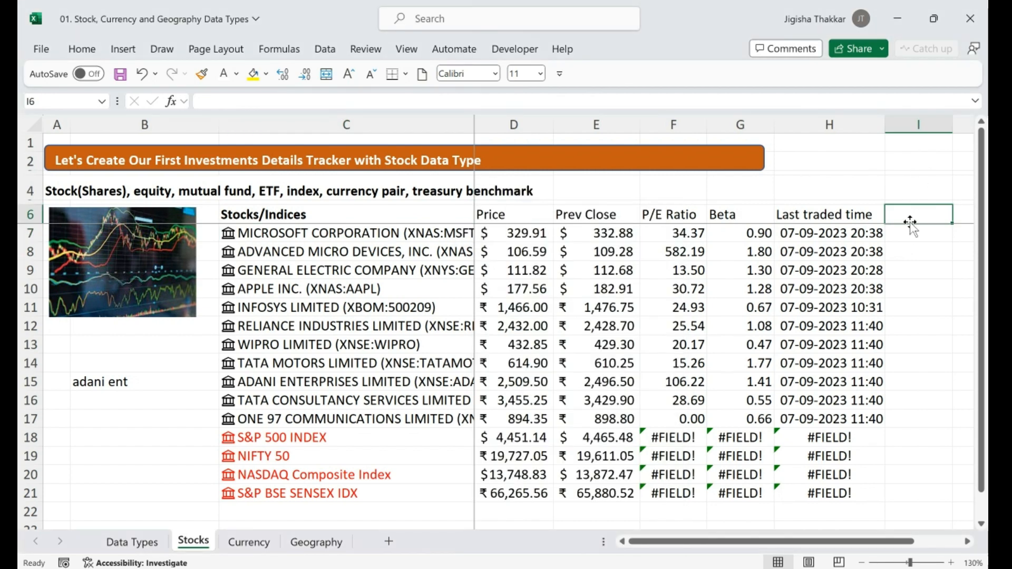
pyautogui.write('Employees')
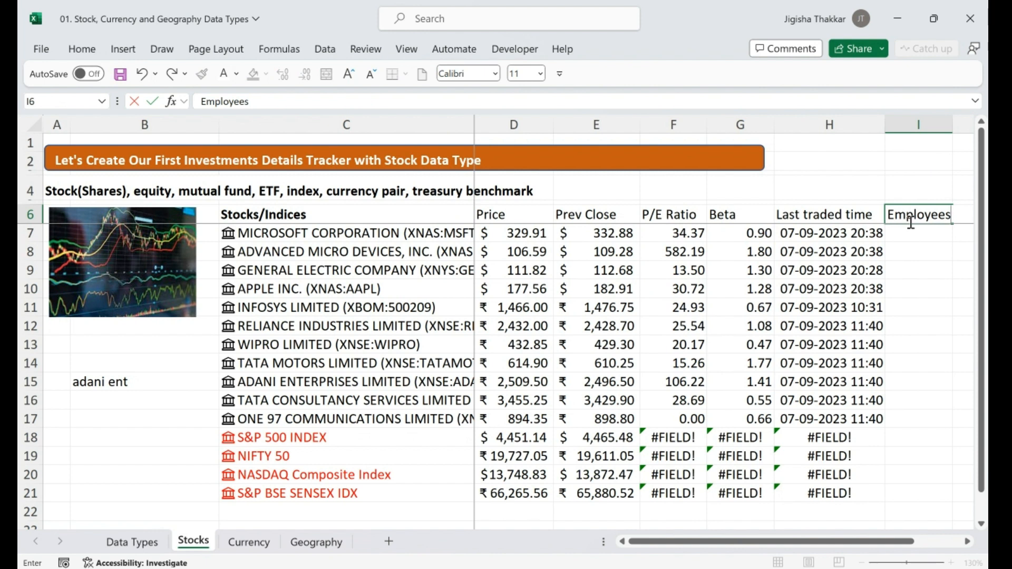
pyautogui.press('Return')
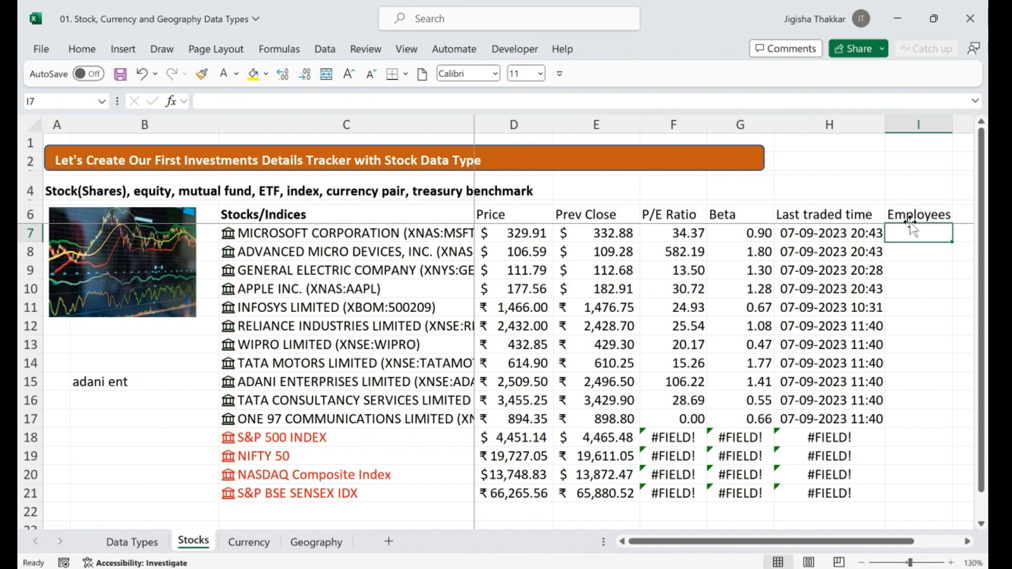
# Enter =FIELDVALUE(C7,"Employees") in I7 and fill it down to I21, giving 2,21,000 for Microsoft
pyautogui.write('=')
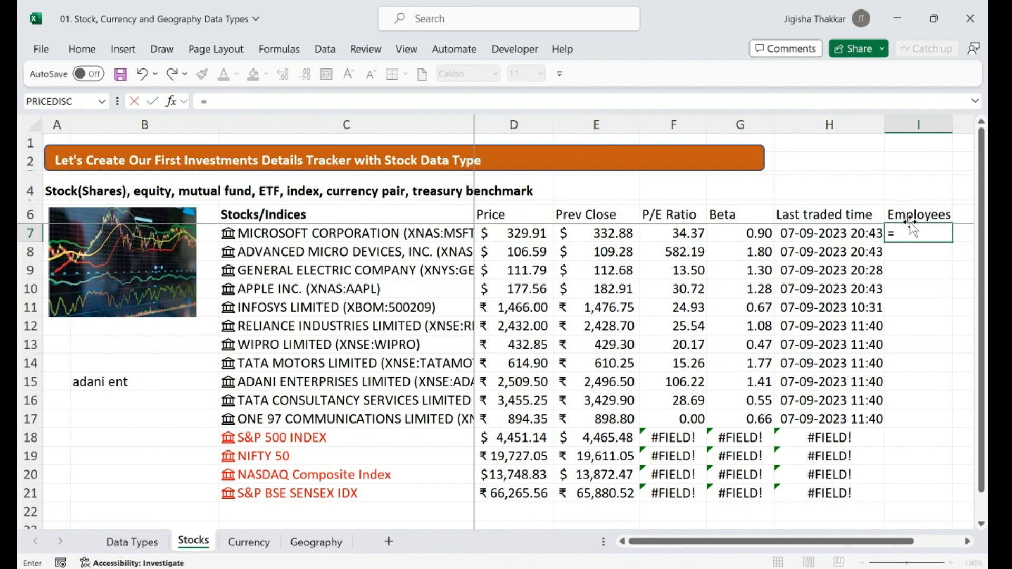
pyautogui.write('fieldv')
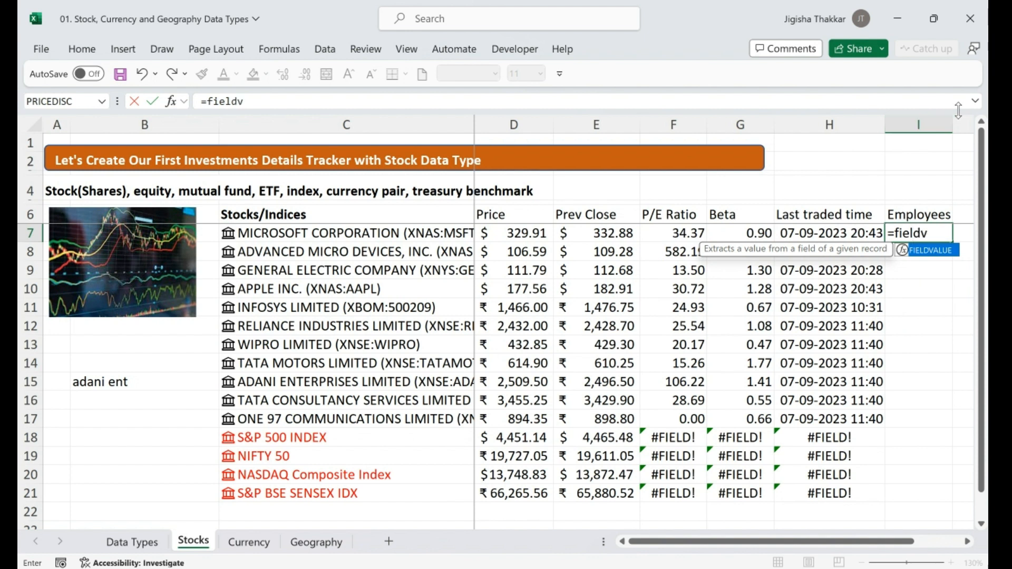
pyautogui.write('alue(')
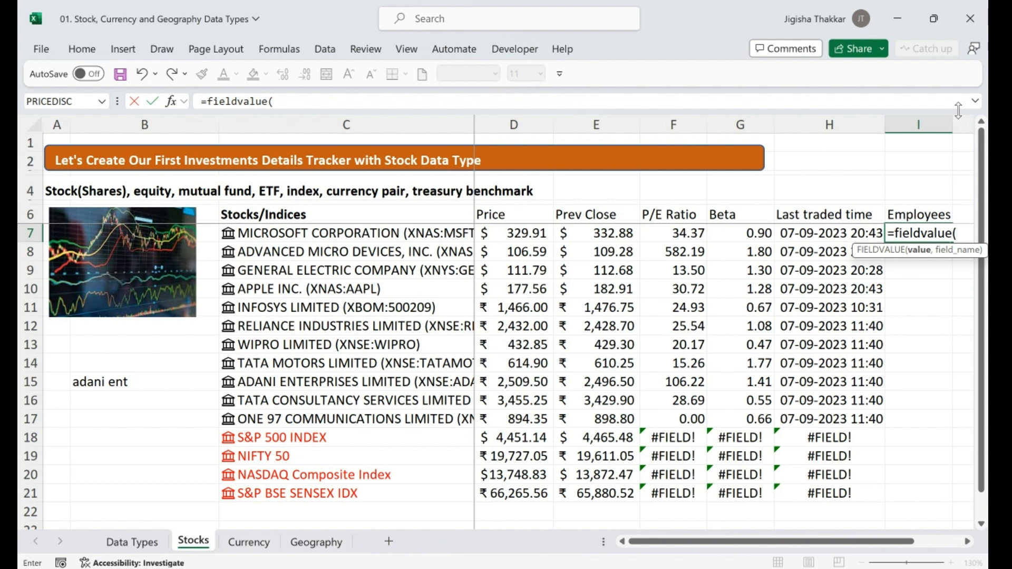
pyautogui.click(320, 234)
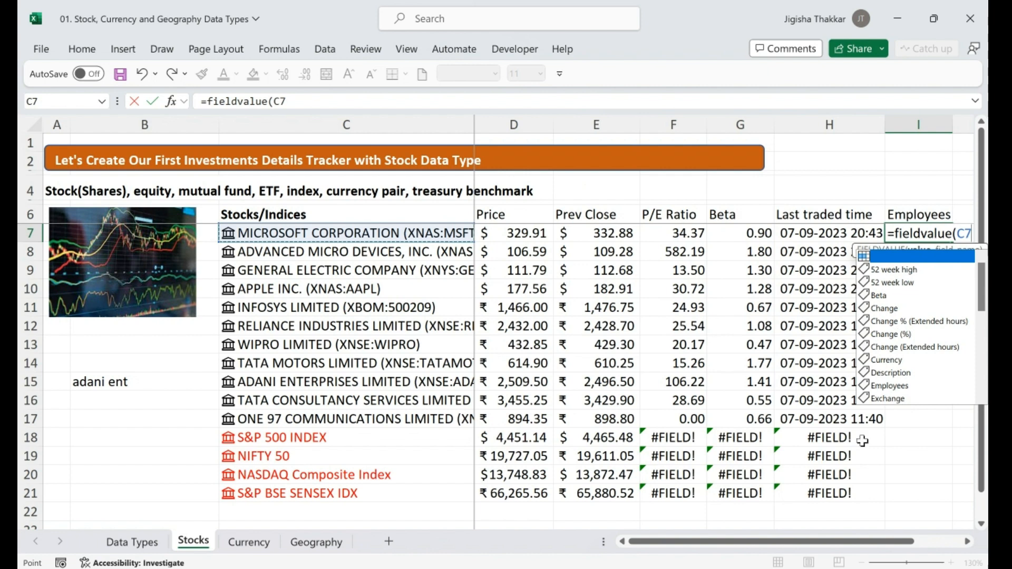
pyautogui.click(968, 543)
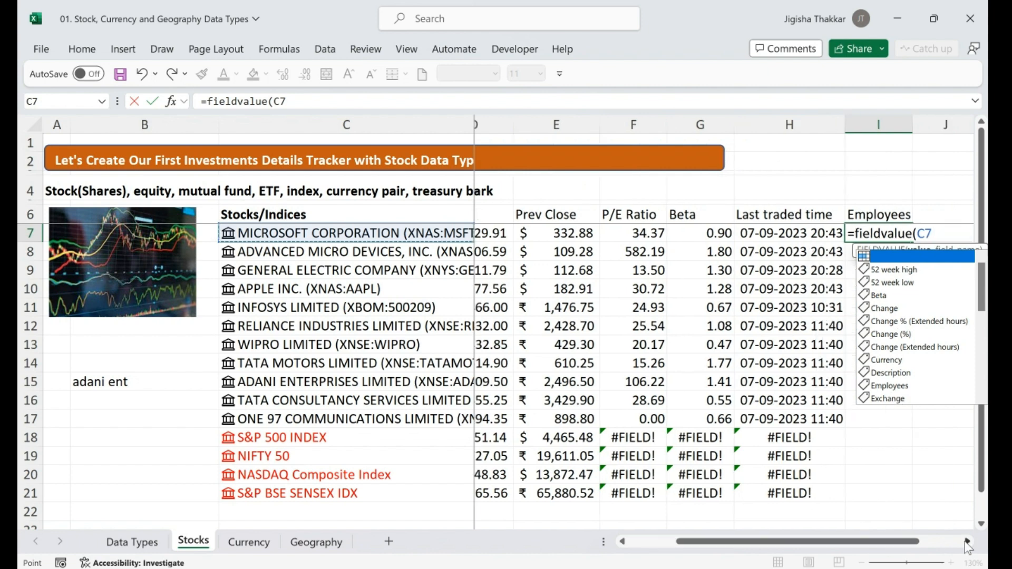
pyautogui.click(967, 543)
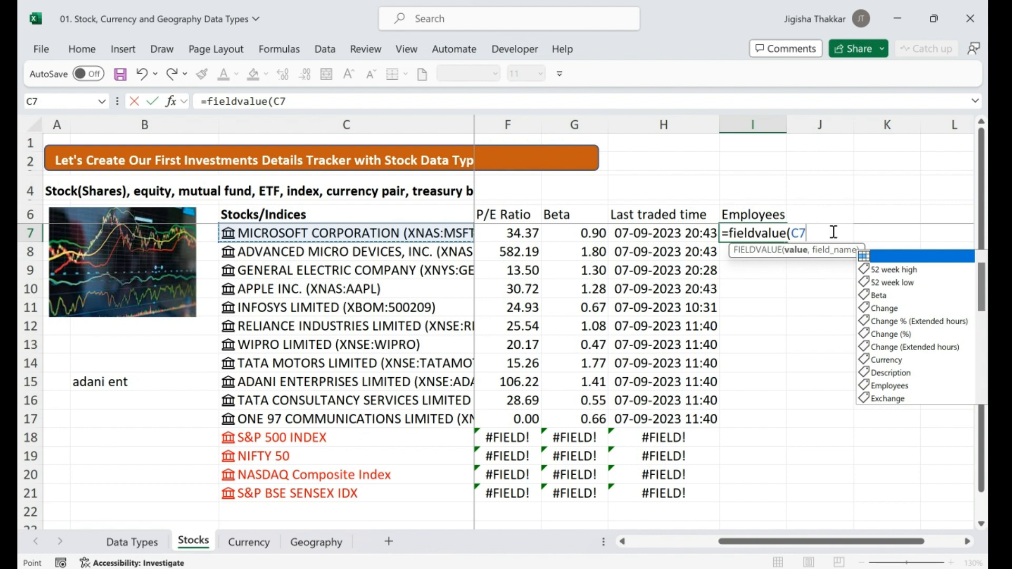
pyautogui.write(',')
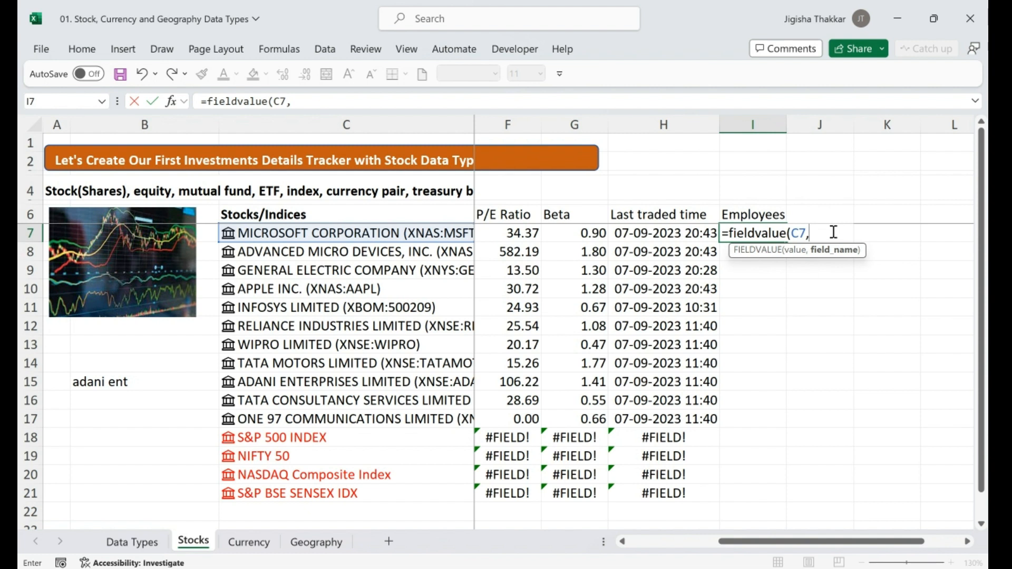
pyautogui.write('"Employees')
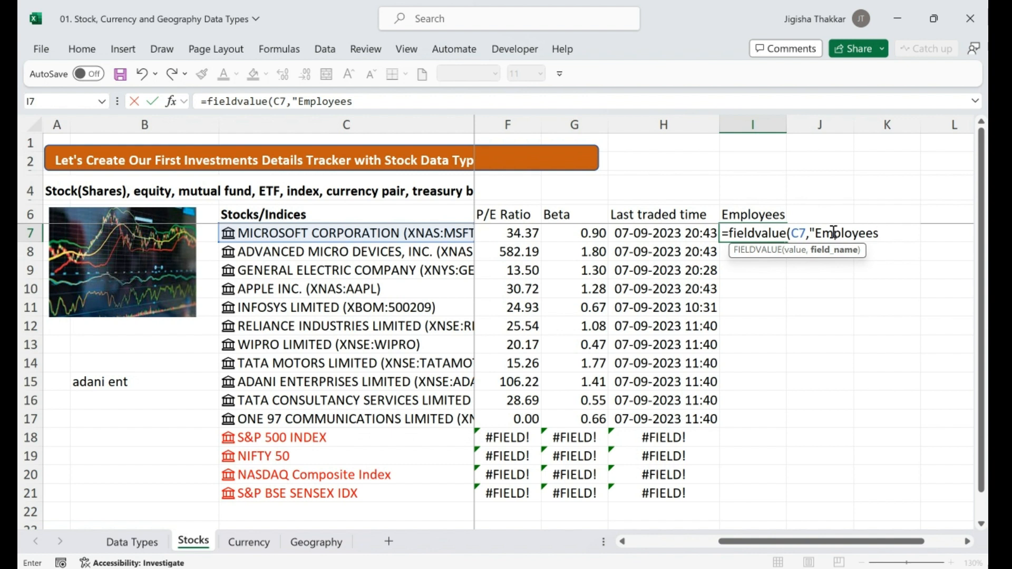
pyautogui.write('")')
pyautogui.press('Return')
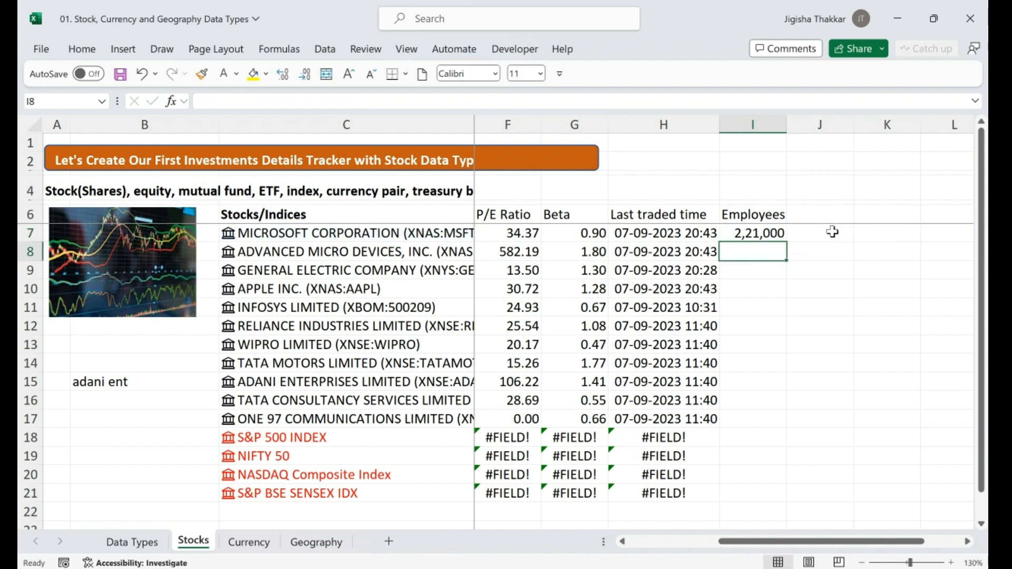
pyautogui.click(775, 233)
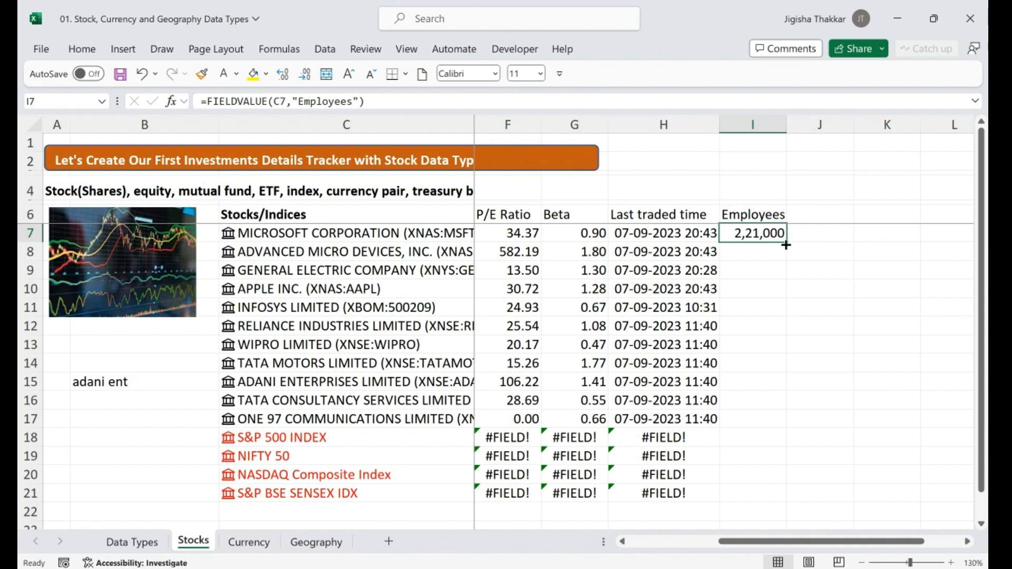
pyautogui.moveTo(785, 245); pyautogui.dragTo(793, 502)
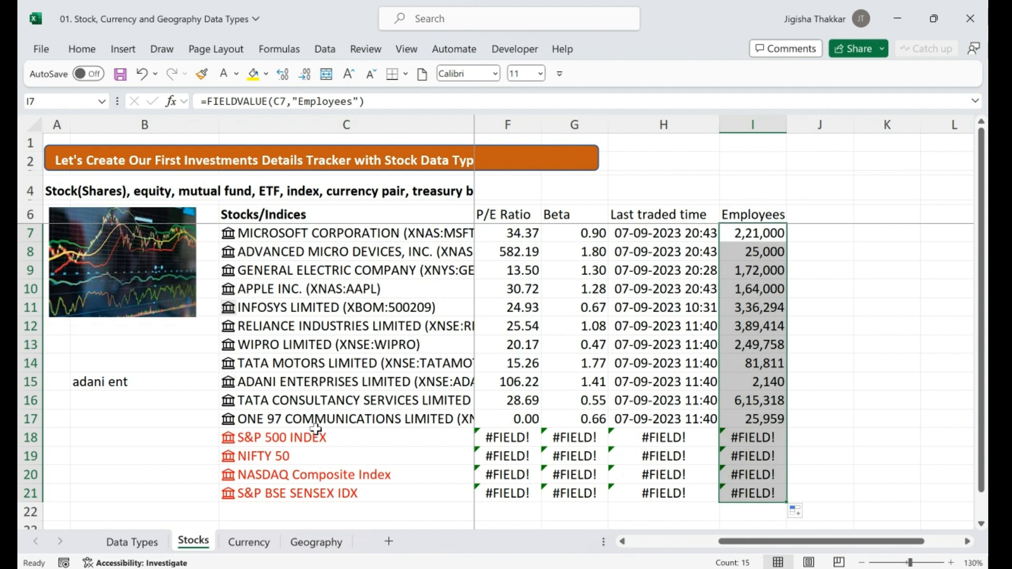
pyautogui.moveTo(306, 322); pyautogui.dragTo(317, 382)
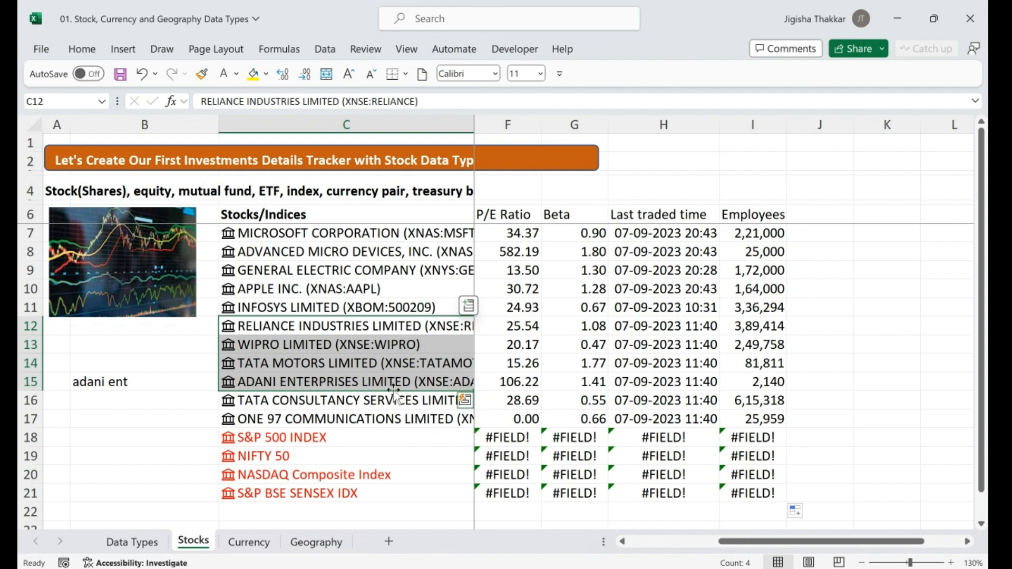
# Select the stock list C7:C21 and look through the Data Type and Refresh All options
pyautogui.click(336, 329)
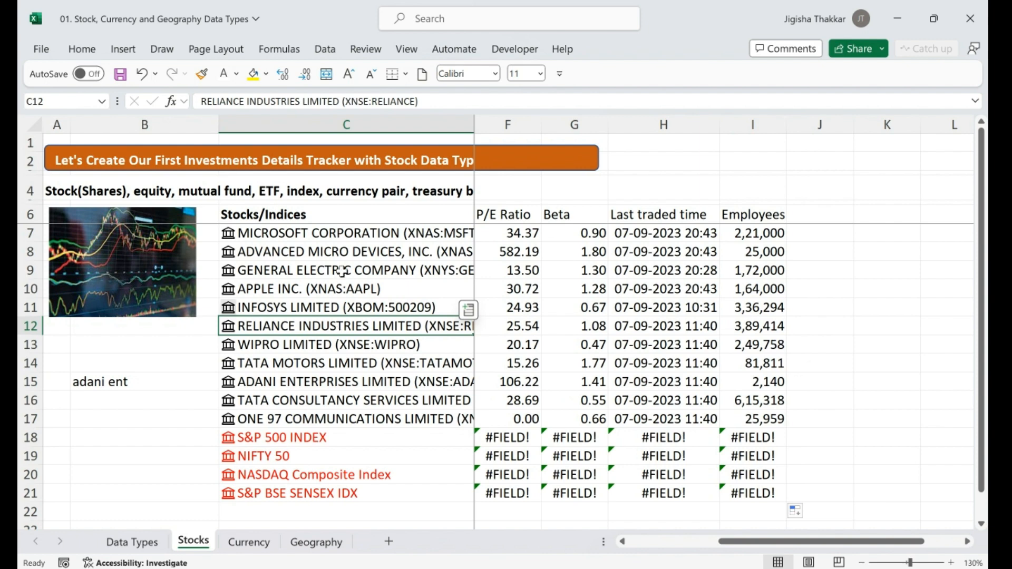
pyautogui.moveTo(348, 235); pyautogui.dragTo(336, 490)
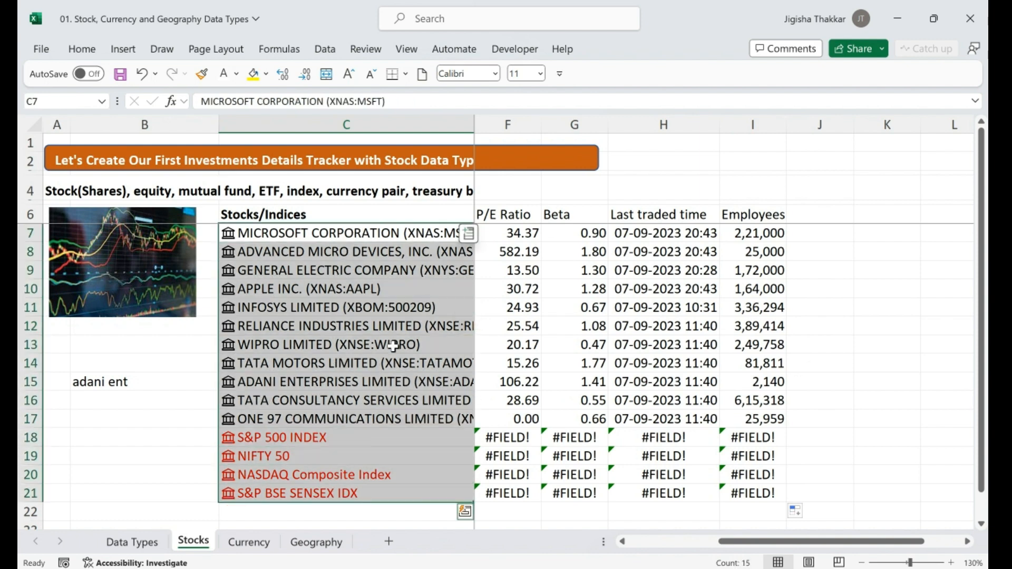
pyautogui.rightClick(363, 272)
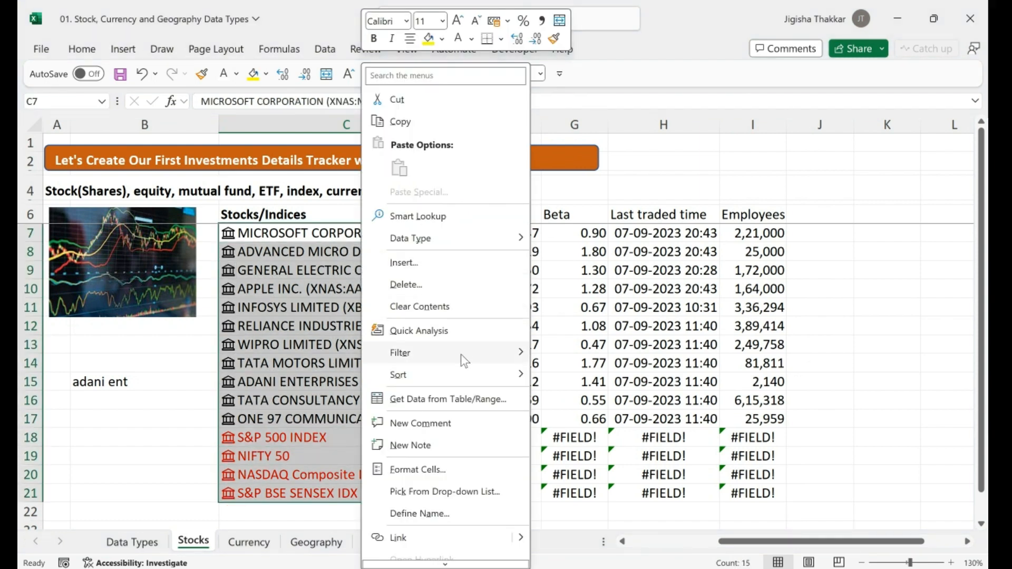
pyautogui.moveTo(487, 243)
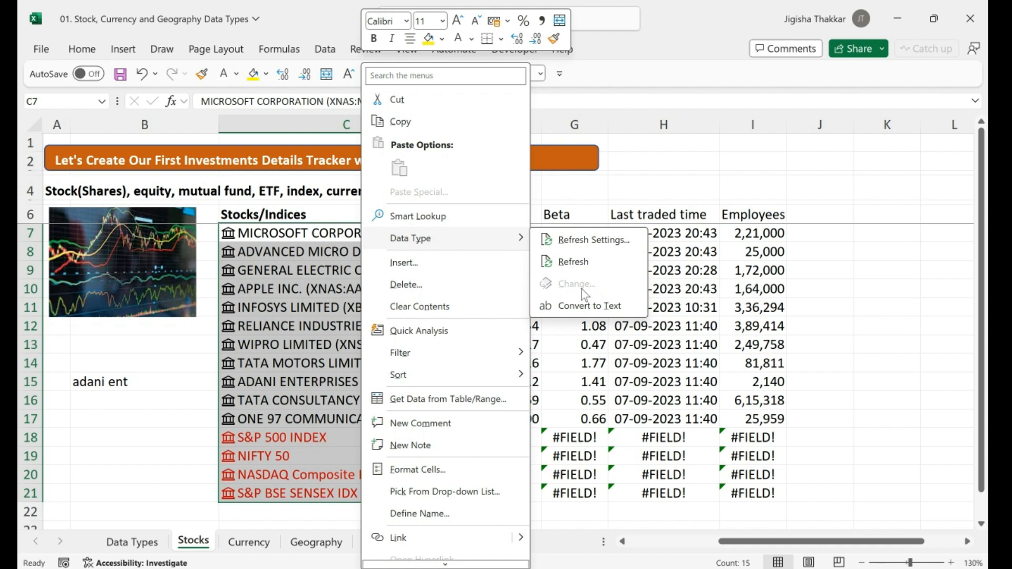
pyautogui.click(568, 262)
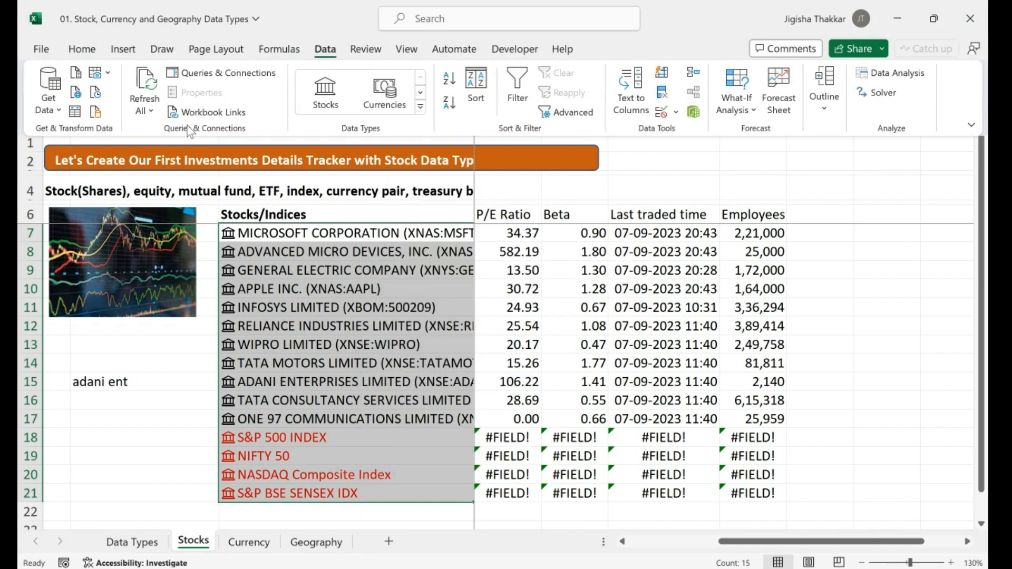
pyautogui.click(151, 111)
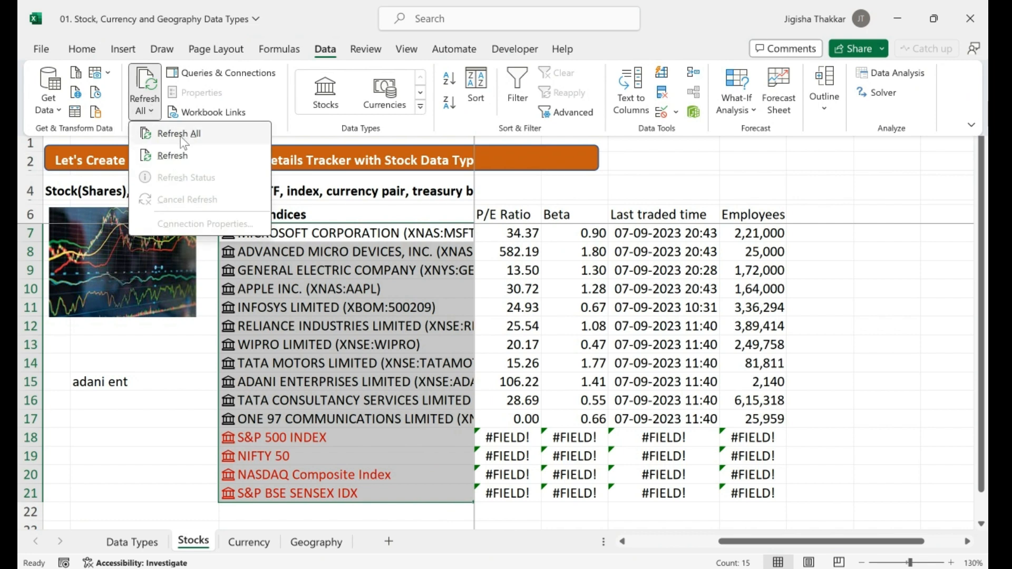
pyautogui.rightClick(320, 249)
# In Refresh Settings, try On file open for Stocks, revert to every 5 minutes, and close
pyautogui.moveTo(419, 236)
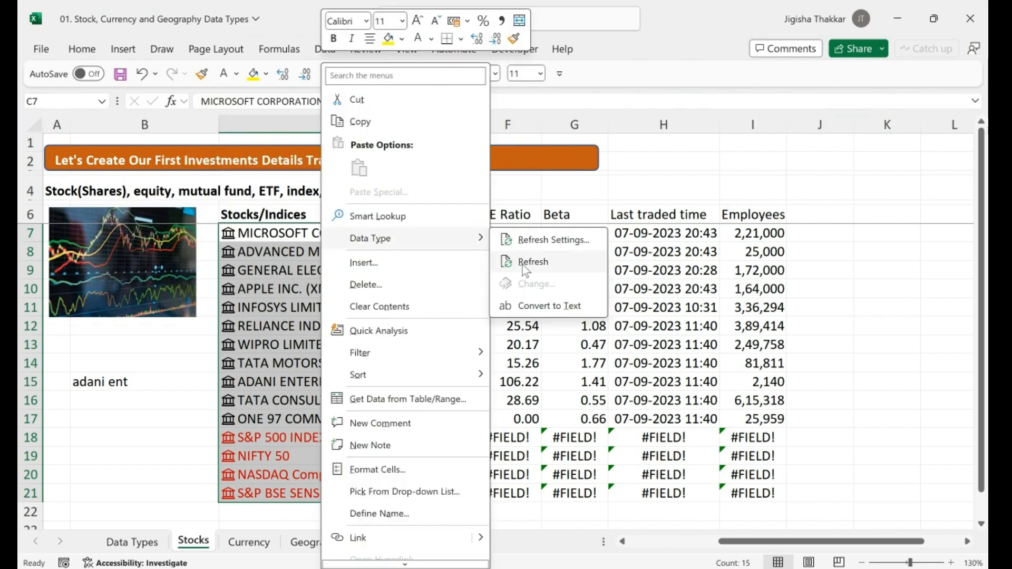
pyautogui.click(554, 239)
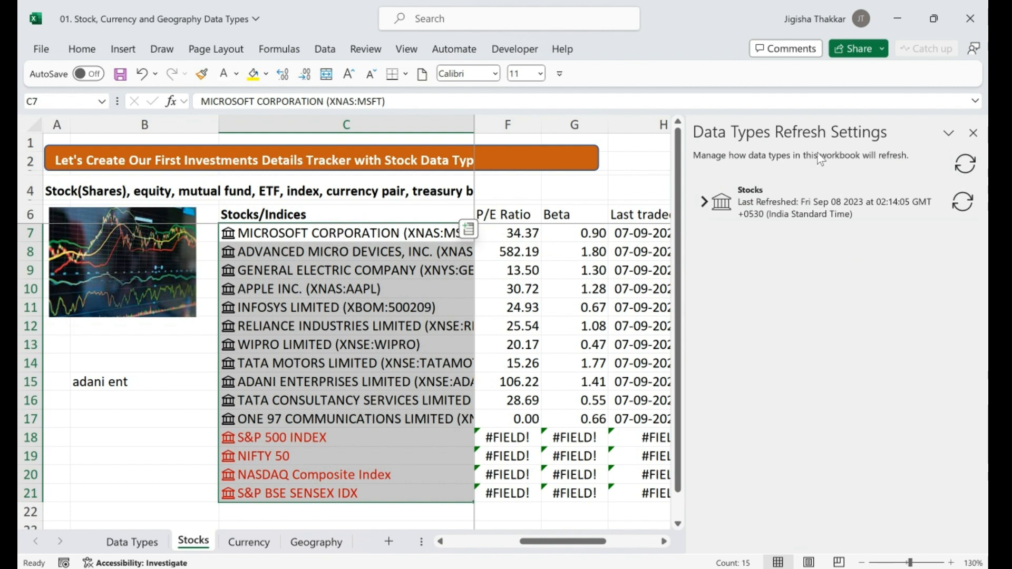
pyautogui.click(707, 203)
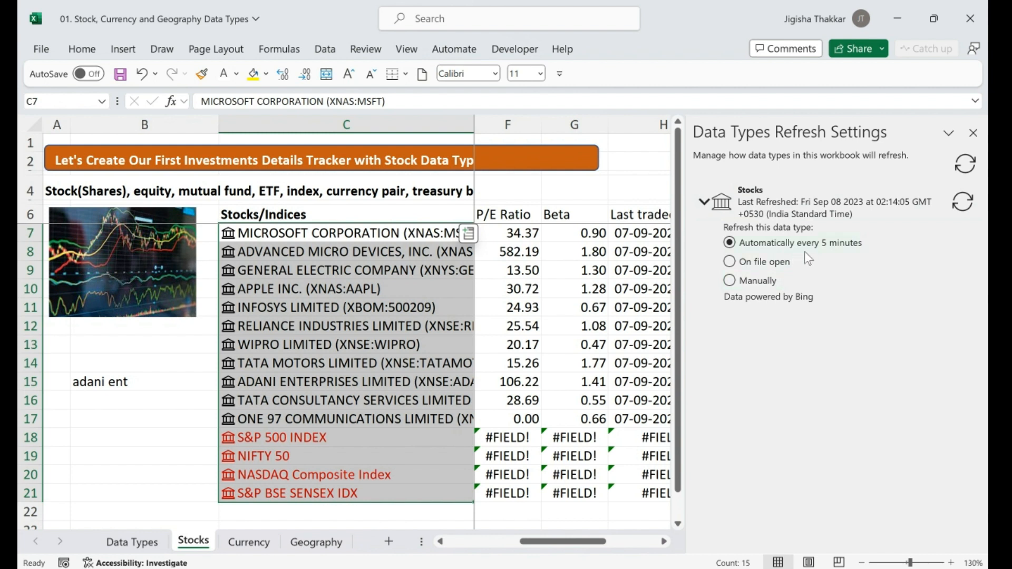
pyautogui.click(777, 269)
pyautogui.click(752, 248)
pyautogui.click(323, 48)
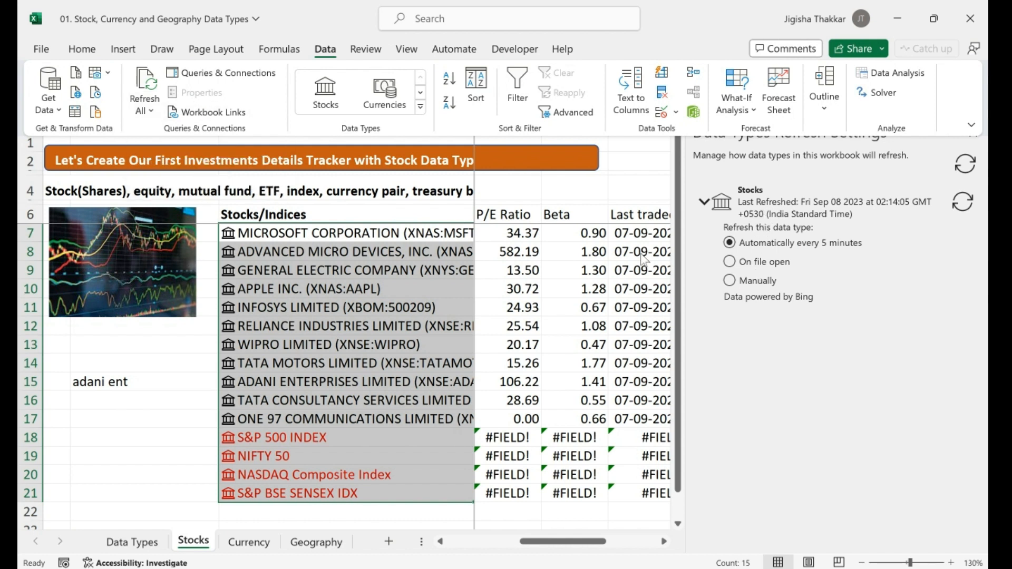
pyautogui.click(826, 202)
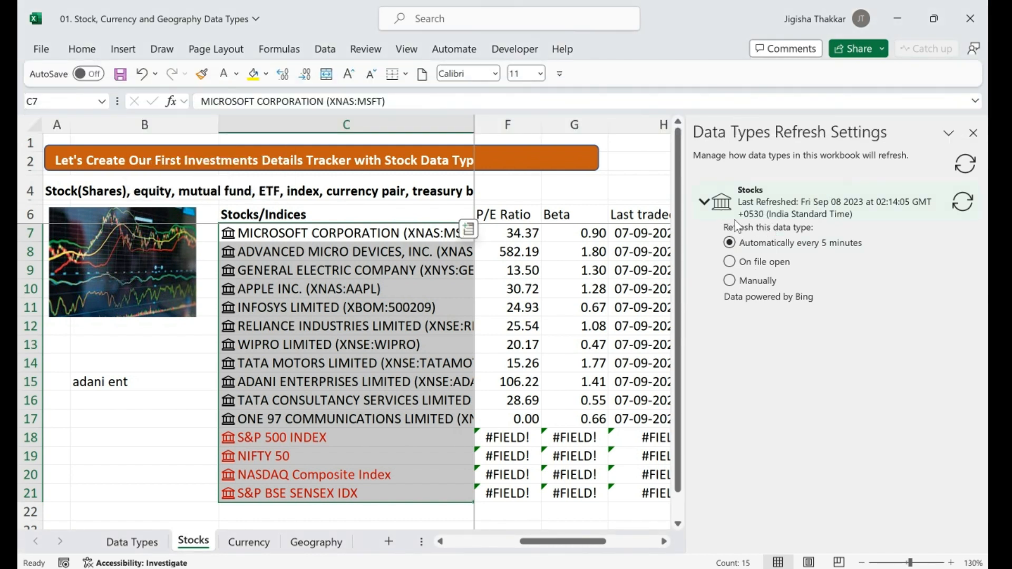
pyautogui.click(973, 132)
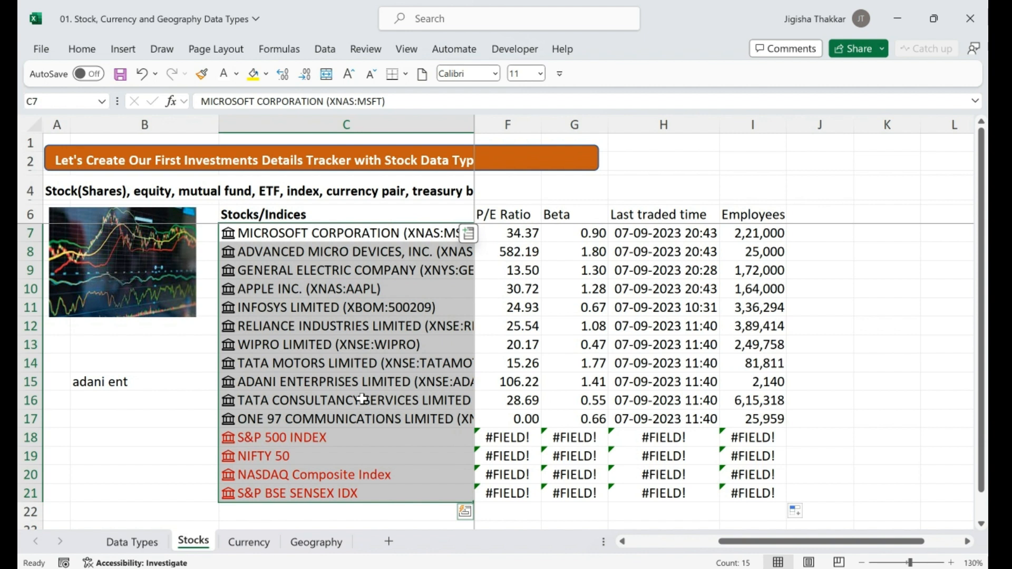
pyautogui.rightClick(322, 257)
pyautogui.moveTo(414, 238)
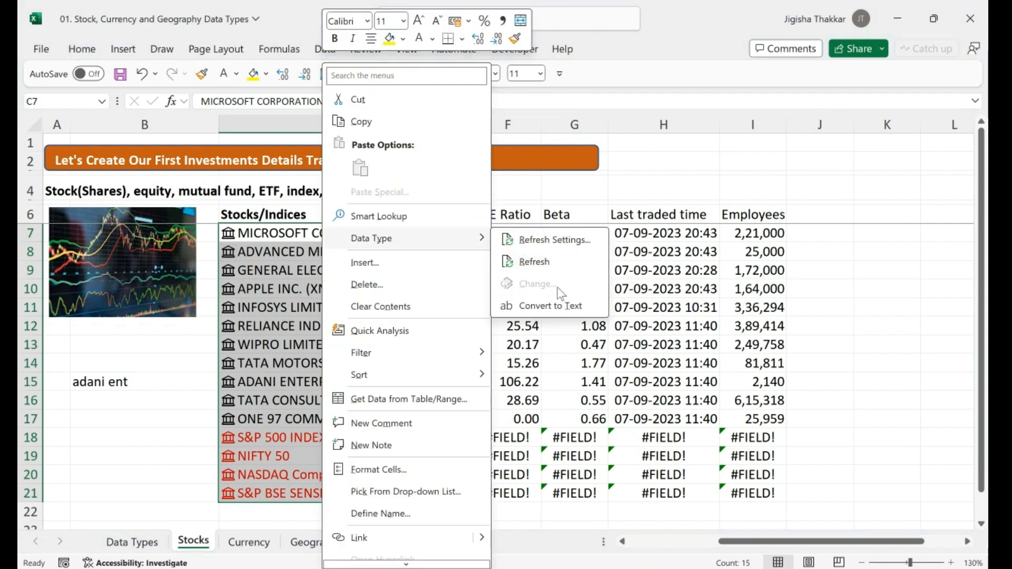
pyautogui.click(560, 309)
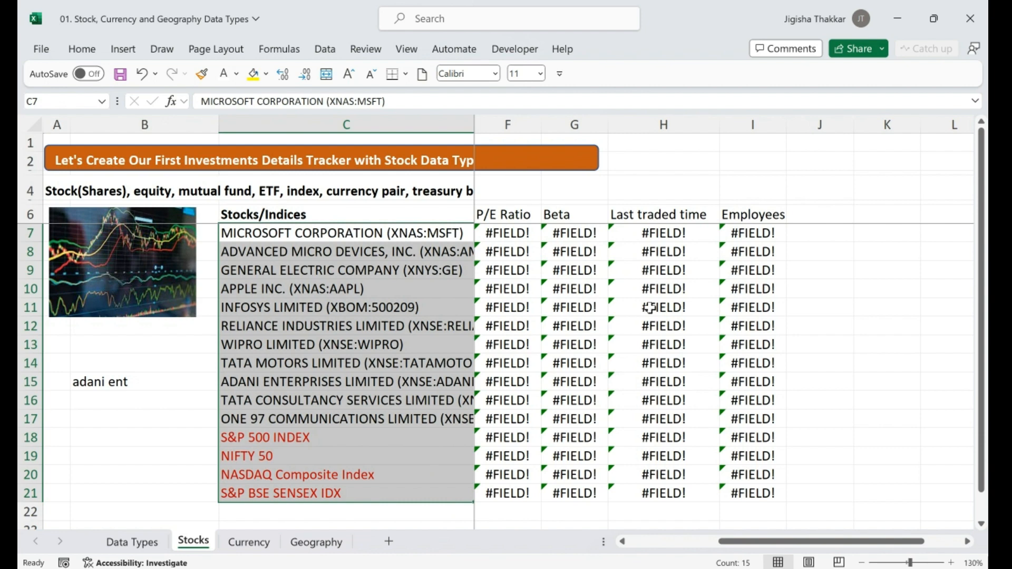
pyautogui.hotkey('ctrl', 'z')
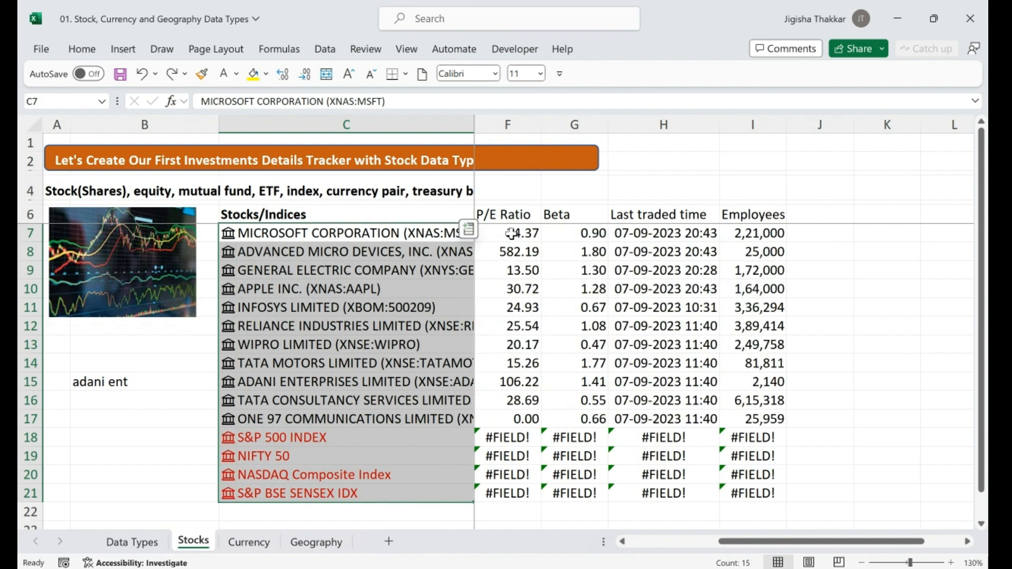
pyautogui.moveTo(746, 546); pyautogui.dragTo(629, 549)
# Select and copy the stock data block D7:I21
pyautogui.click(529, 235)
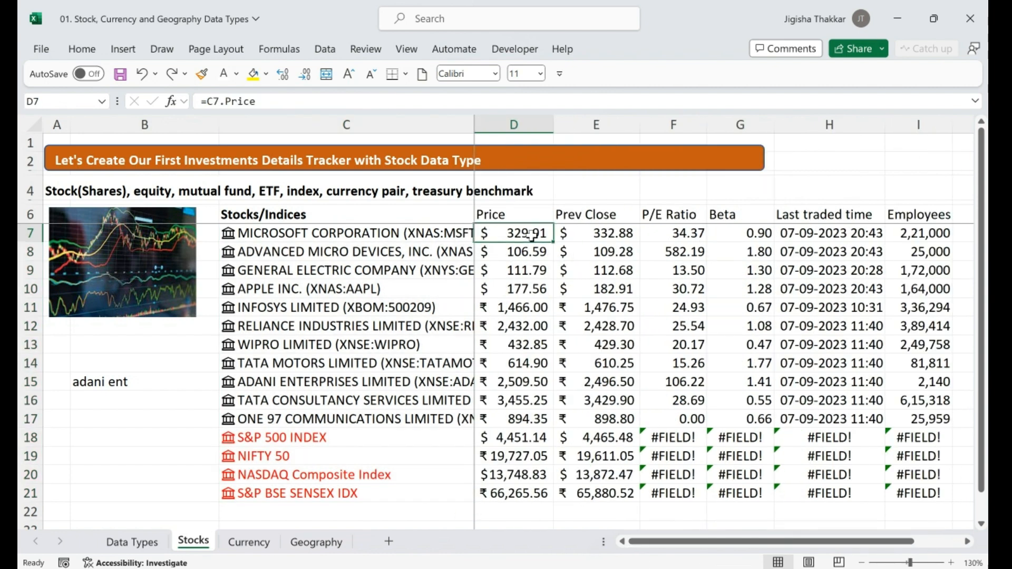
pyautogui.hotkey('shift', 'Down')
pyautogui.hotkey('shift', 'Down')
pyautogui.hotkey('shift', 'Down')
pyautogui.hotkey('shift', 'Down')
pyautogui.hotkey('shift', 'Down')
pyautogui.hotkey('shift', 'Down')
pyautogui.hotkey('shift', 'Down')
pyautogui.hotkey('shift', 'Down')
pyautogui.hotkey('shift', 'Down')
pyautogui.hotkey('shift', 'Down')
pyautogui.hotkey('shift', 'Right')
pyautogui.hotkey('shift', 'Right')
pyautogui.hotkey('shift', 'Right')
pyautogui.hotkey('shift', 'Right')
pyautogui.hotkey('shift', 'Right')
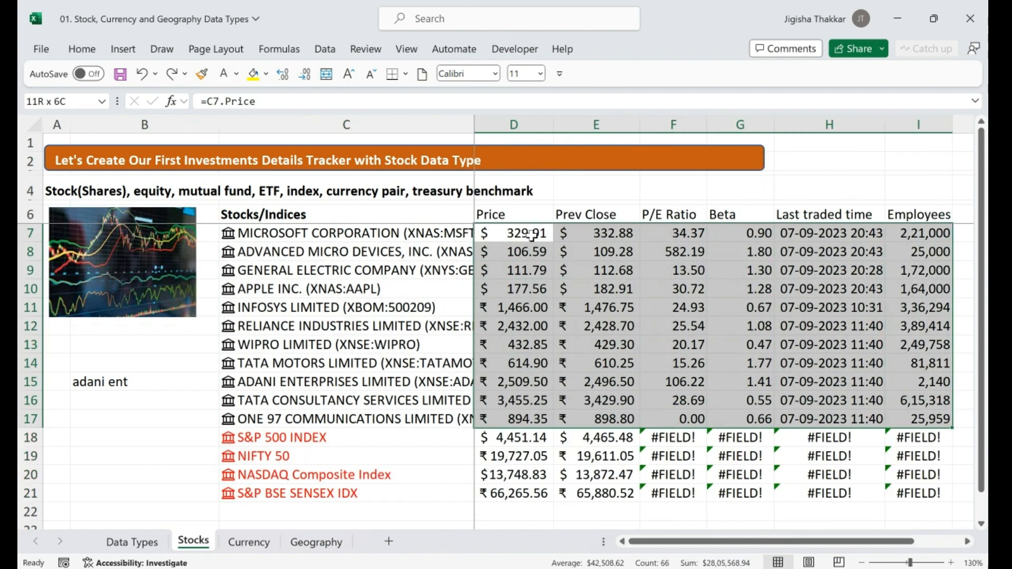
pyautogui.hotkey('shift', 'Down')
pyautogui.hotkey('shift', 'Down')
pyautogui.hotkey('shift', 'Down')
pyautogui.hotkey('shift', 'Down')
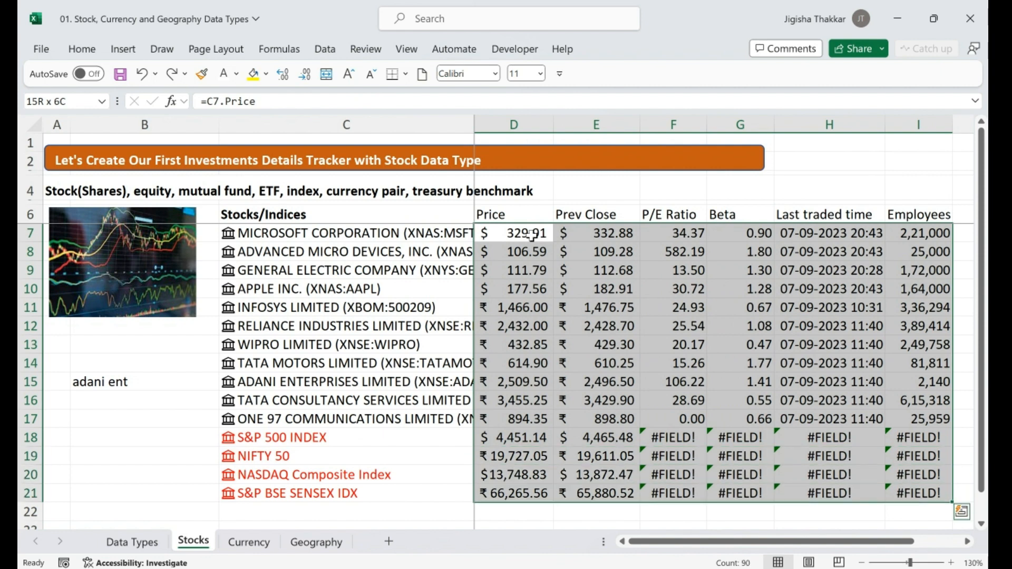
pyautogui.hotkey('ctrl', 'c')
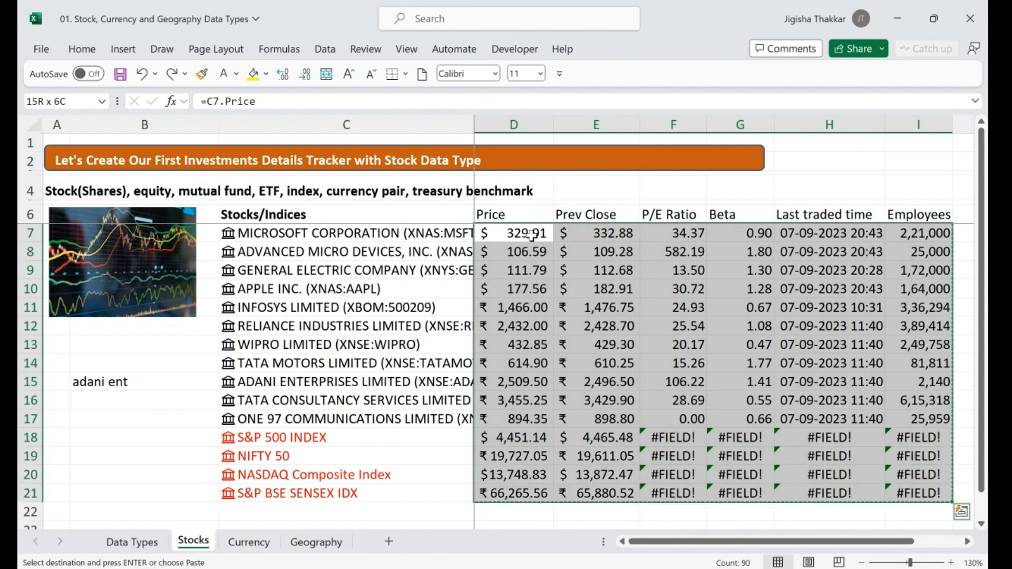
# Attempt to paste the block as values, then cancel and dismiss the clipboard warning
pyautogui.press('alt')
pyautogui.press('h')
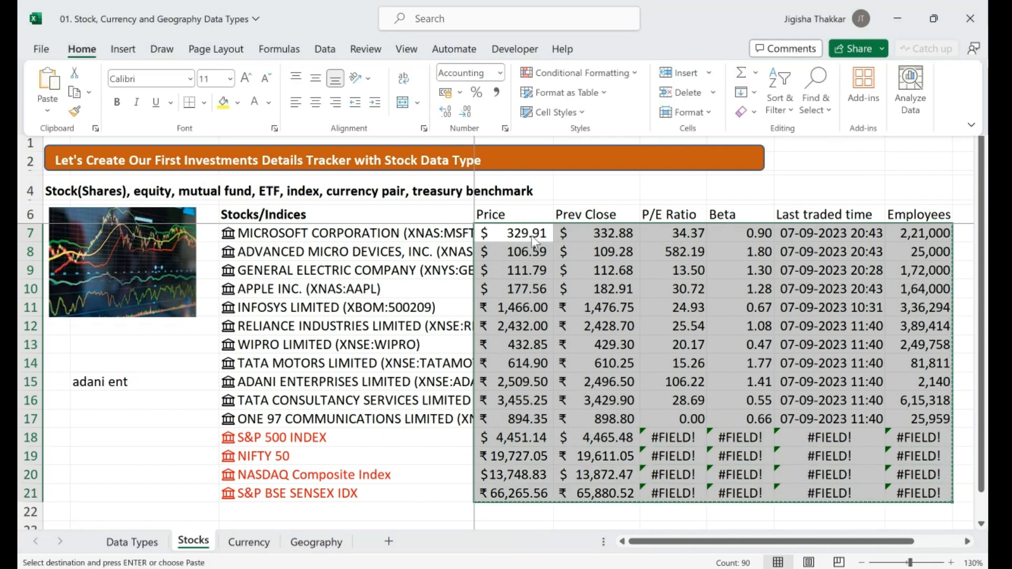
pyautogui.press('v')
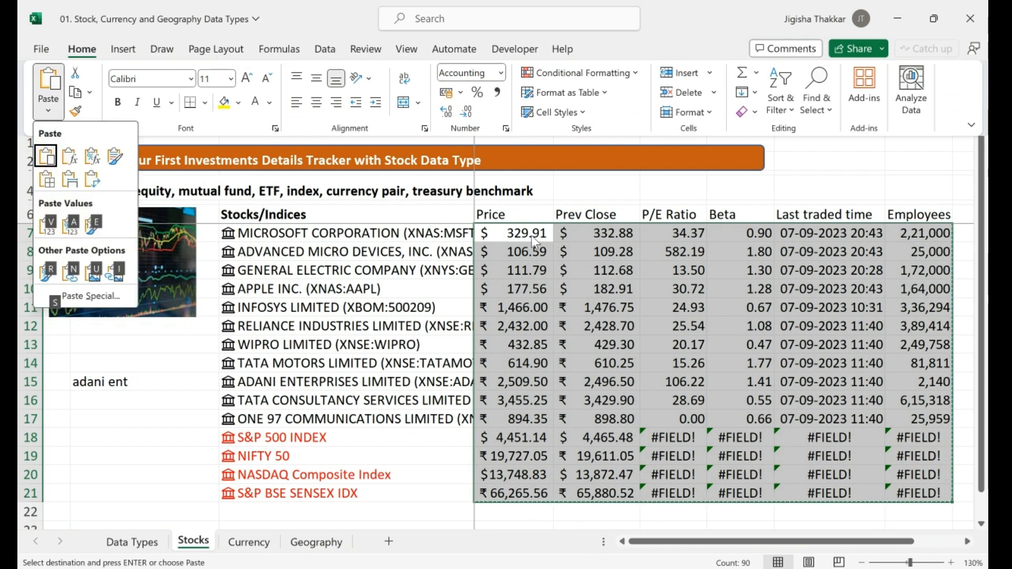
pyautogui.press('v')
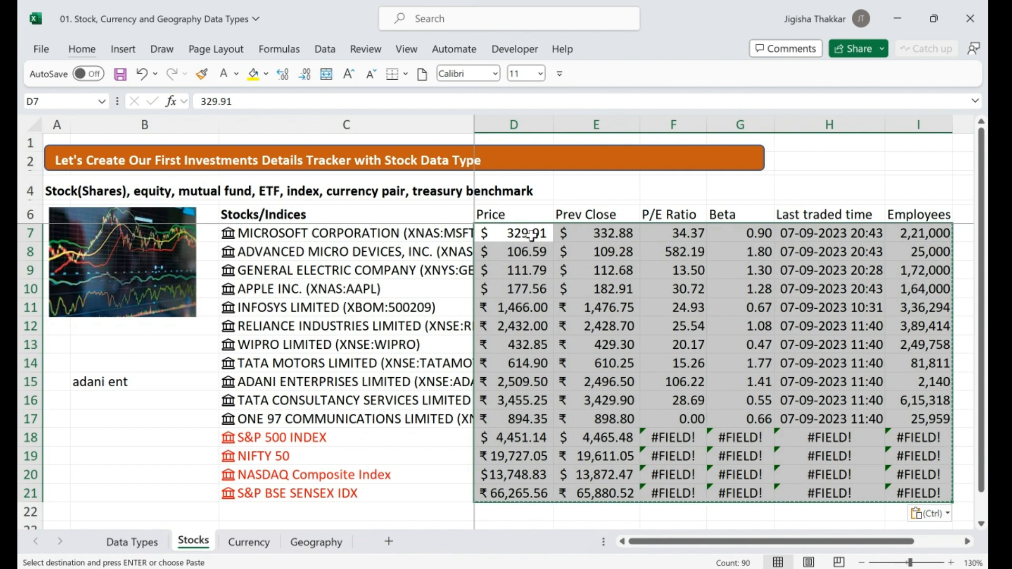
pyautogui.click(82, 49)
pyautogui.click(48, 111)
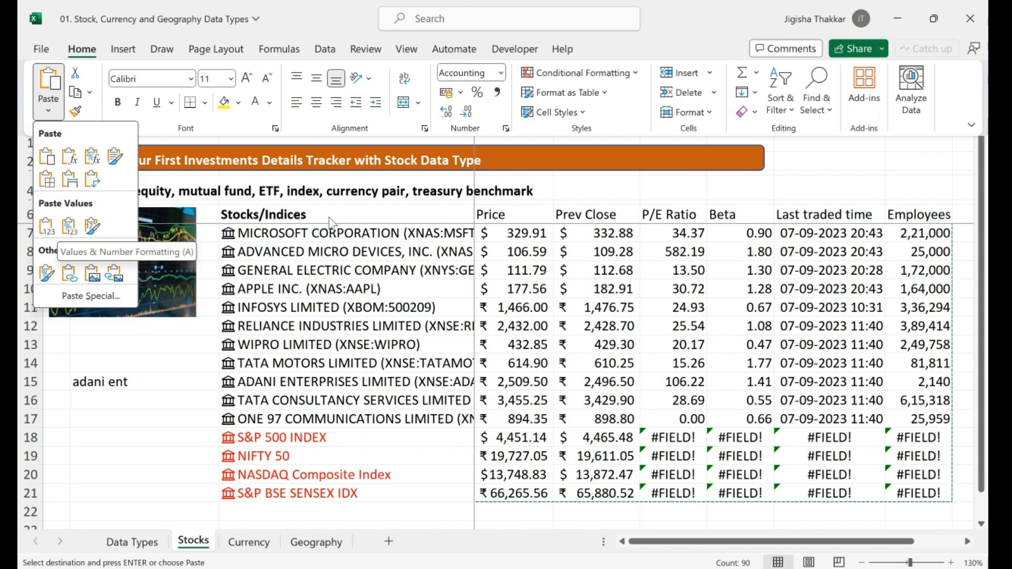
pyautogui.click(350, 237)
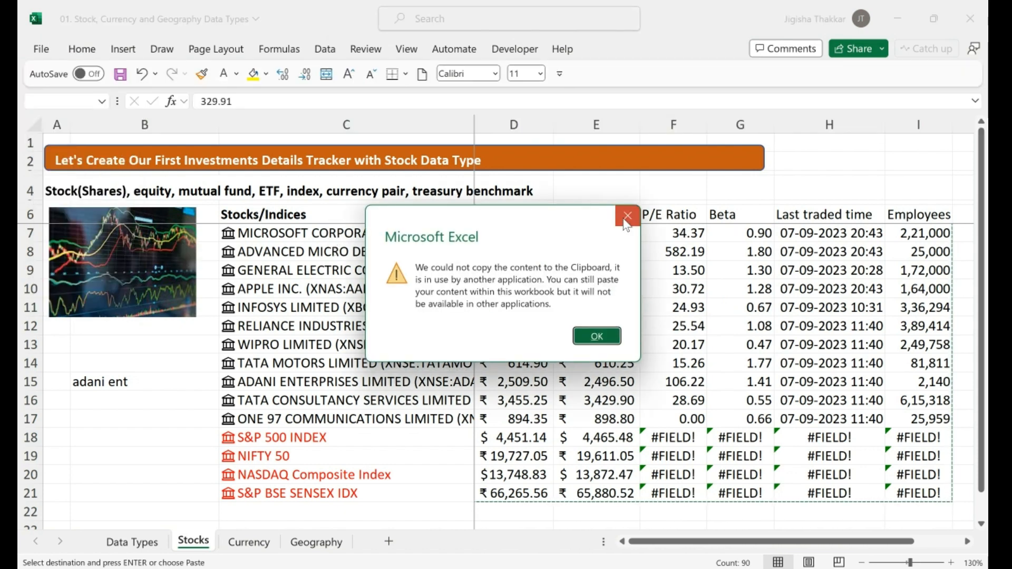
pyautogui.click(631, 221)
# Undo recent changes, refill the Employees formula from I7 to I21, and go to the Currency sheet
pyautogui.click(340, 231)
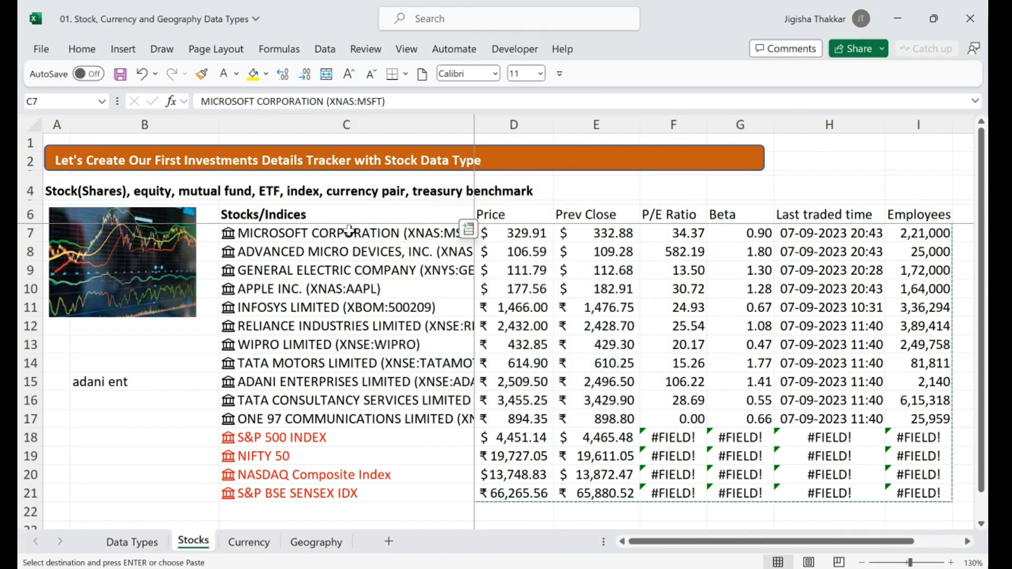
pyautogui.click(387, 361)
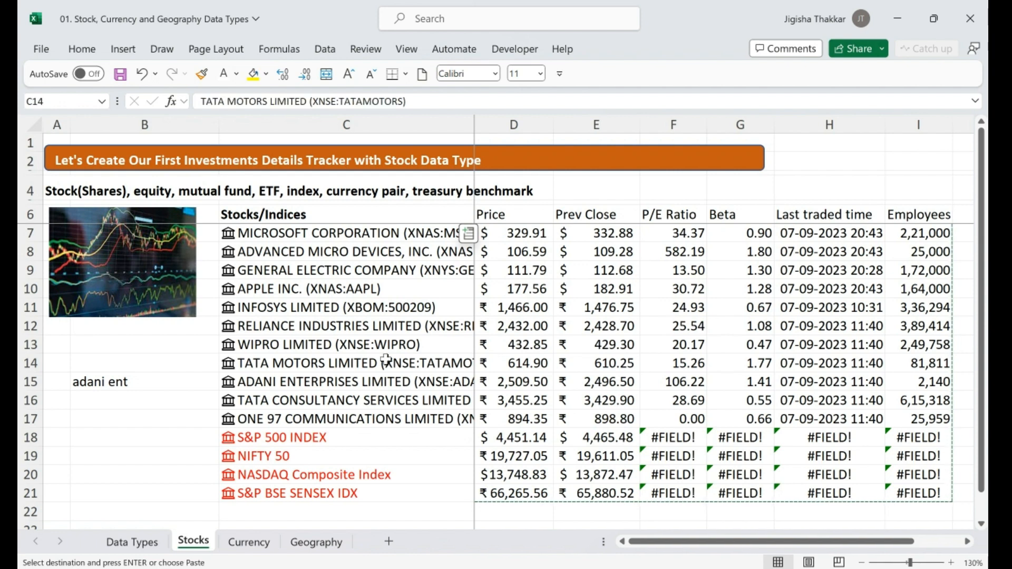
pyautogui.hotkey('ctrl', 'z')
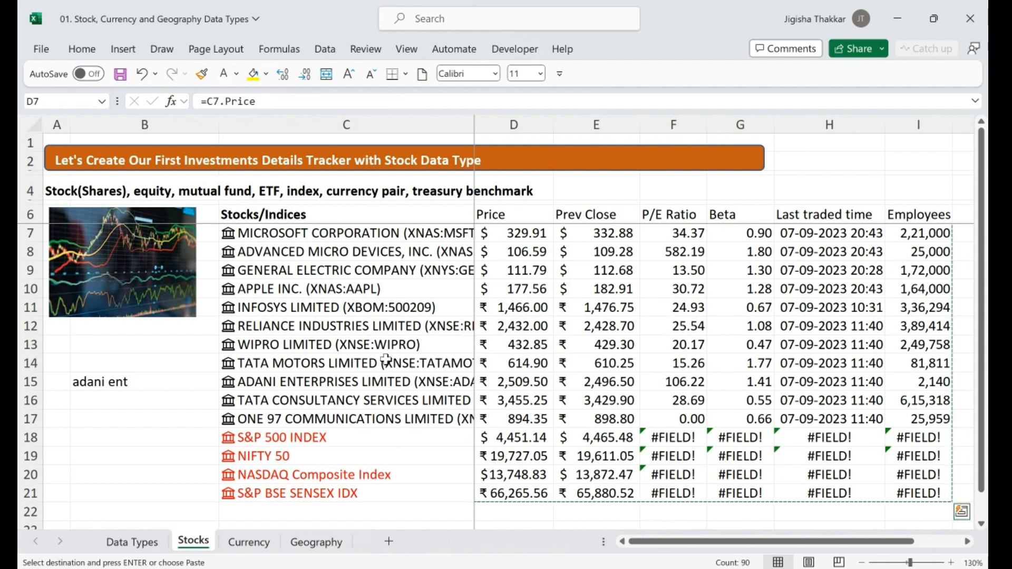
pyautogui.hotkey('ctrl', 'z')
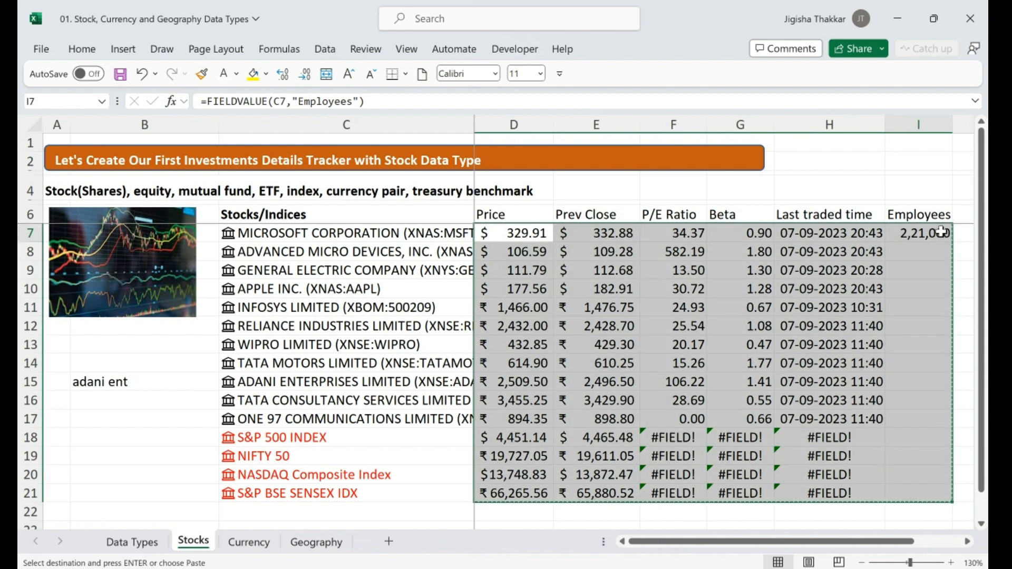
pyautogui.click(937, 233)
pyautogui.moveTo(953, 242); pyautogui.dragTo(956, 499)
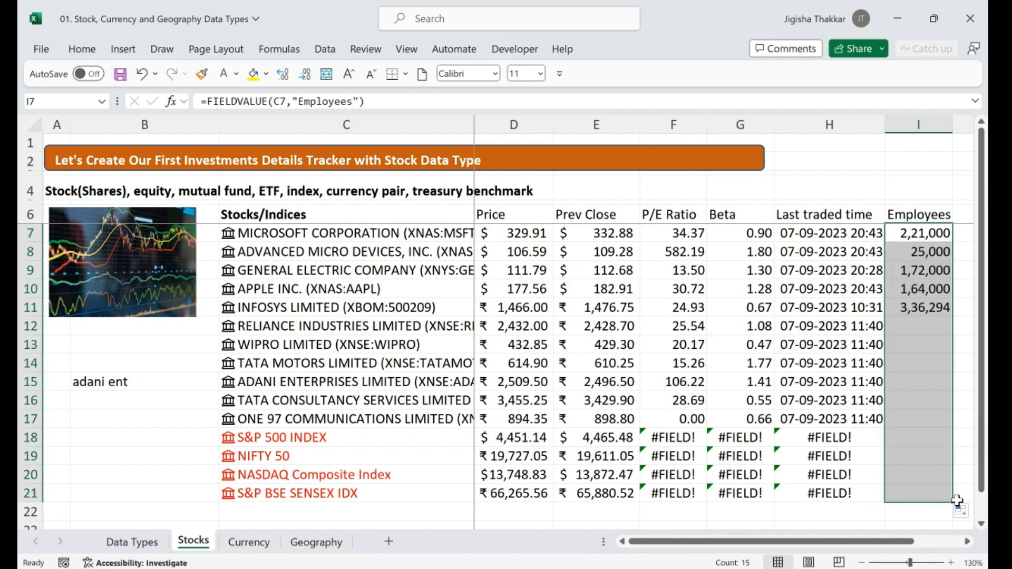
pyautogui.click(690, 344)
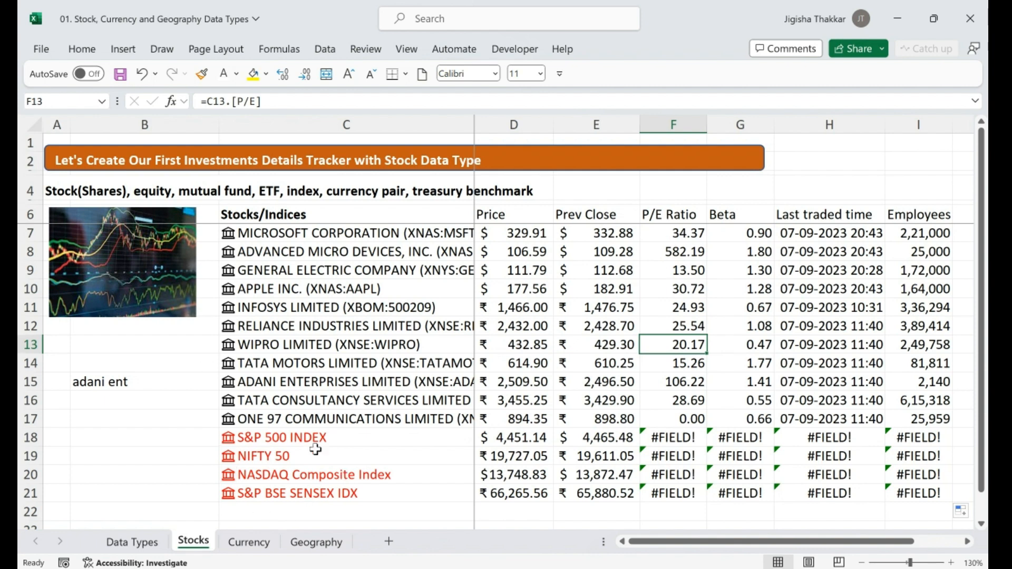
pyautogui.click(256, 542)
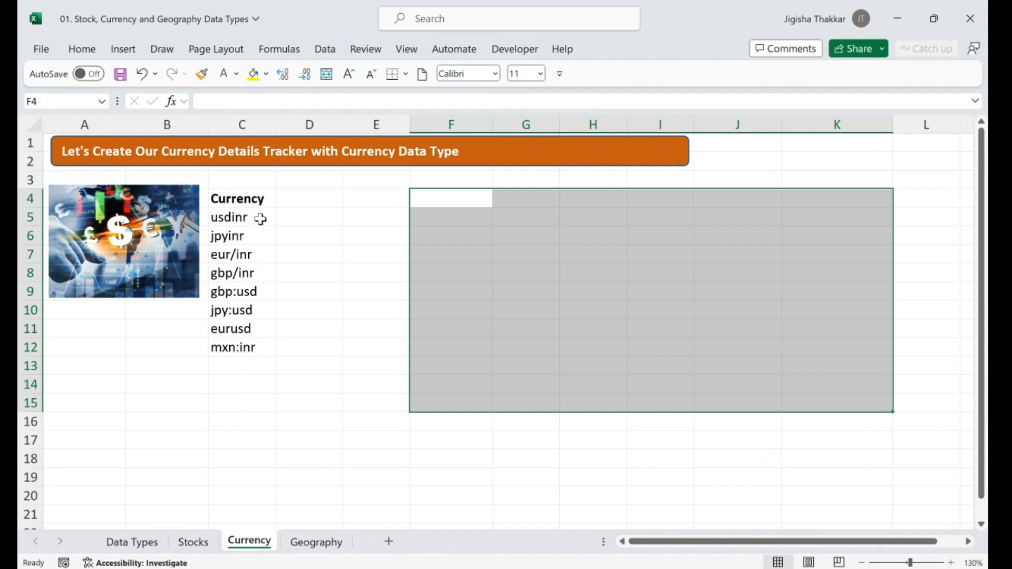
pyautogui.moveTo(263, 217); pyautogui.dragTo(244, 338)
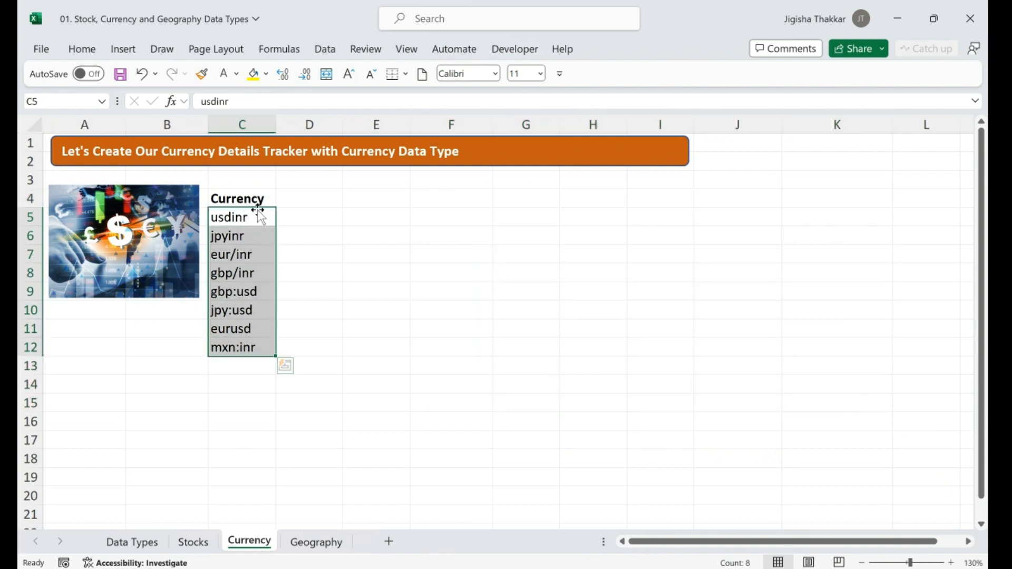
pyautogui.moveTo(255, 258); pyautogui.dragTo(248, 322)
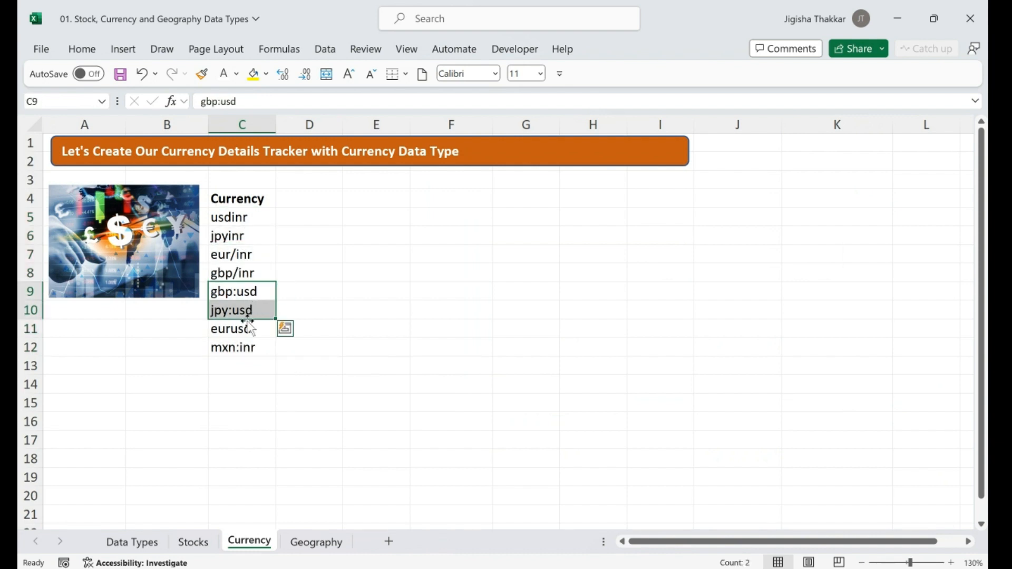
pyautogui.click(248, 328)
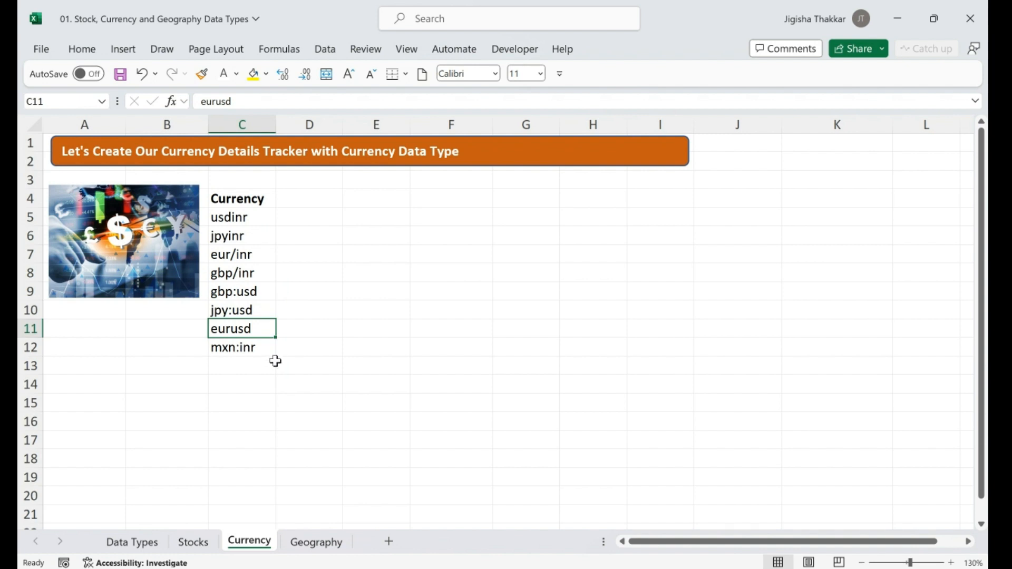
# Enter Unit currency, Variable currency and Price headings in D4:F4 and widen columns D and E
pyautogui.click(310, 201)
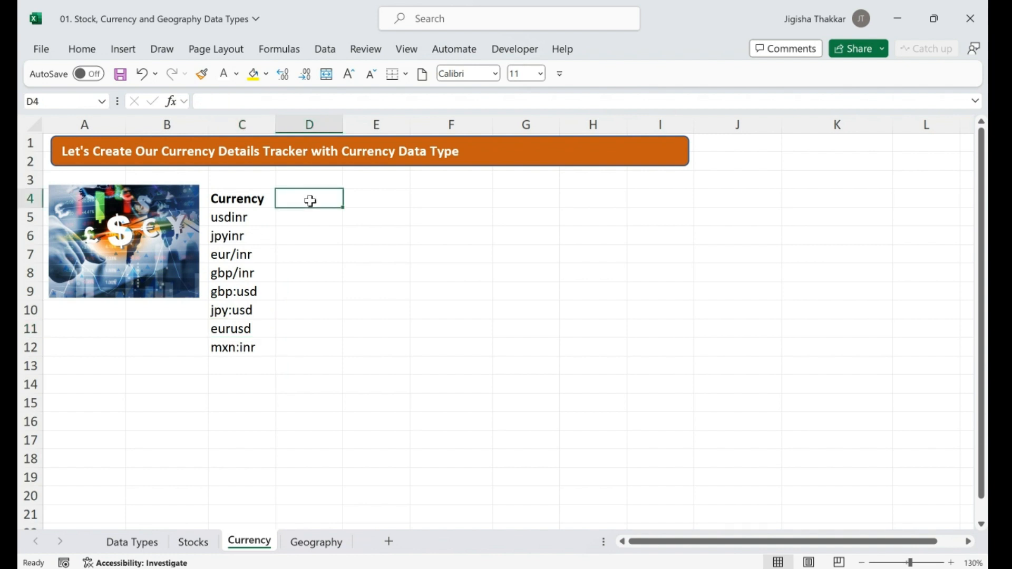
pyautogui.write('Unit curr')
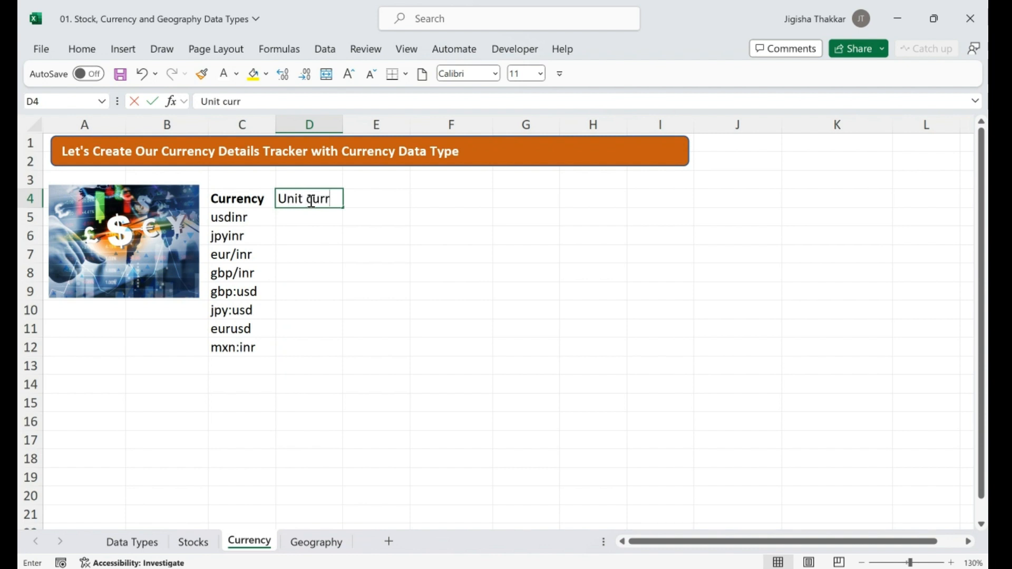
pyautogui.write('ency')
pyautogui.press('Tab')
pyautogui.write('Varia')
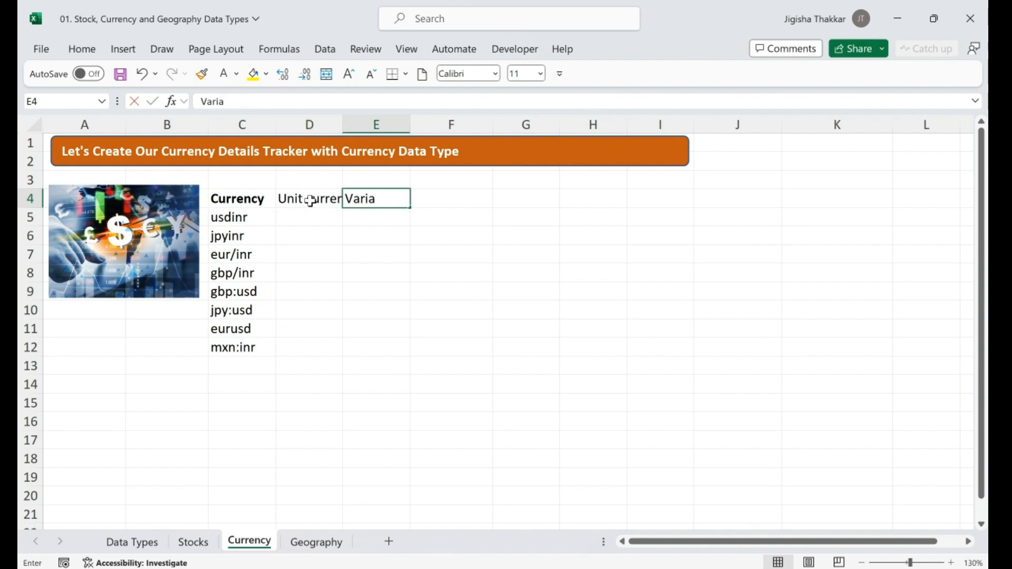
pyautogui.write('ble currency')
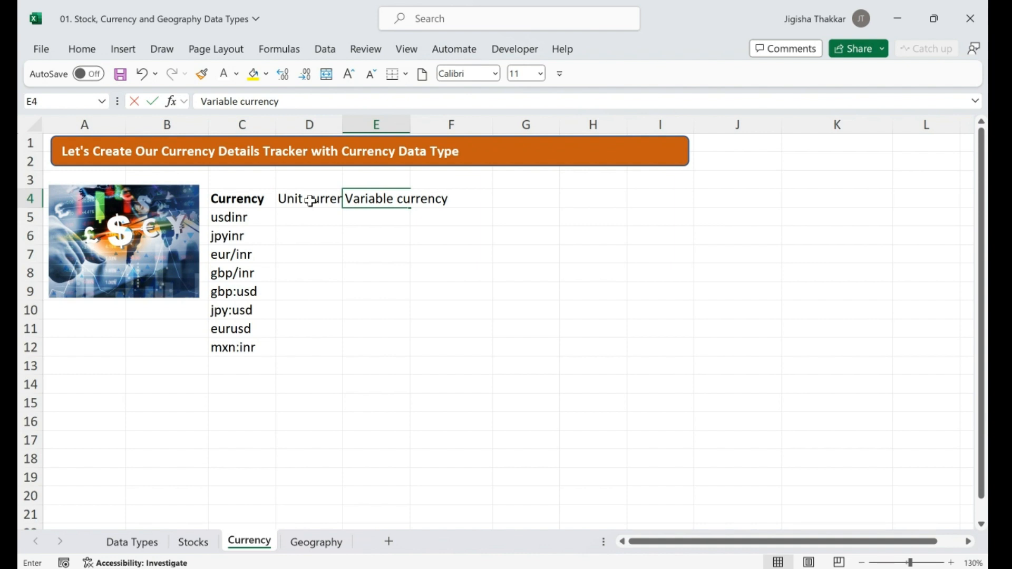
pyautogui.press('Tab')
pyautogui.write('Price')
pyautogui.press('Down')
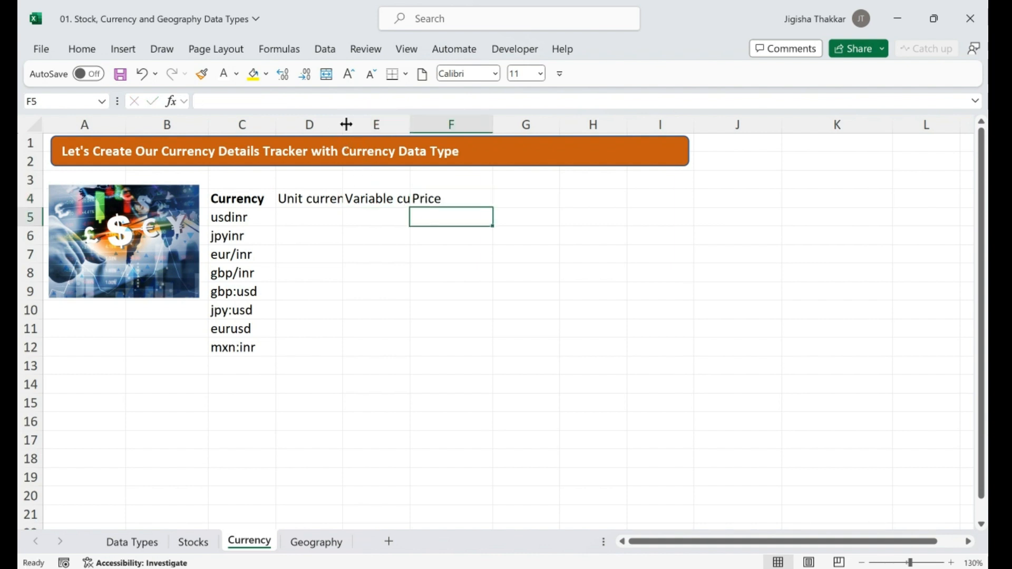
pyautogui.moveTo(342, 125); pyautogui.dragTo(355, 125)
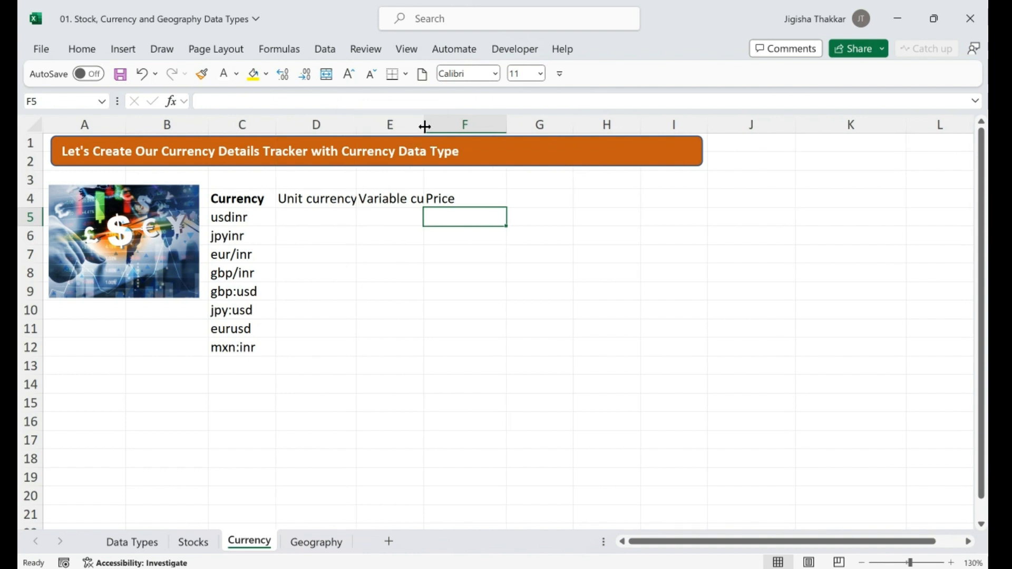
pyautogui.moveTo(425, 127); pyautogui.dragTo(435, 126)
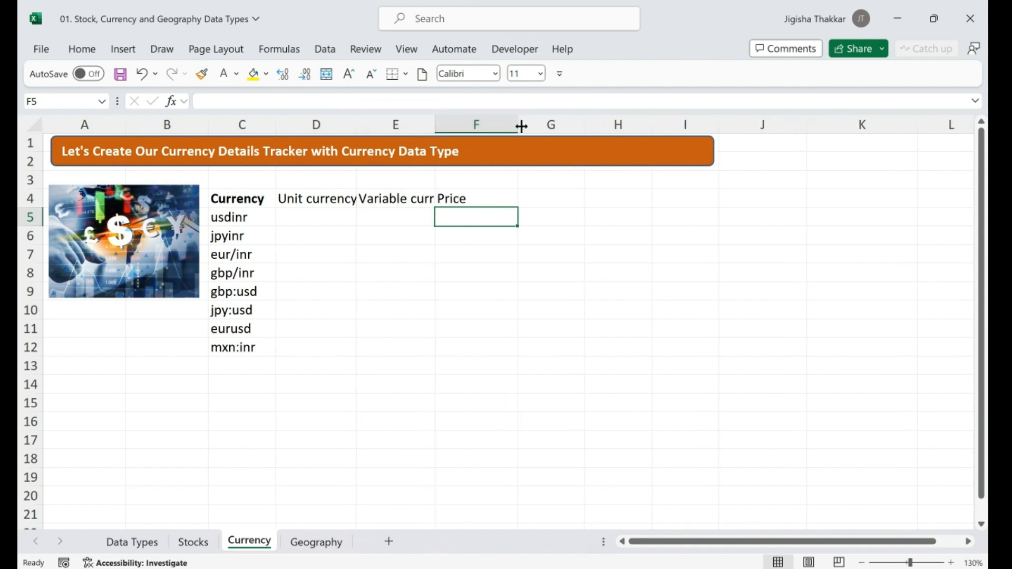
# Add the Prev close heading in G4, then select the eight currency pairs in C5:C12
pyautogui.click(569, 200)
pyautogui.write('Prev c')
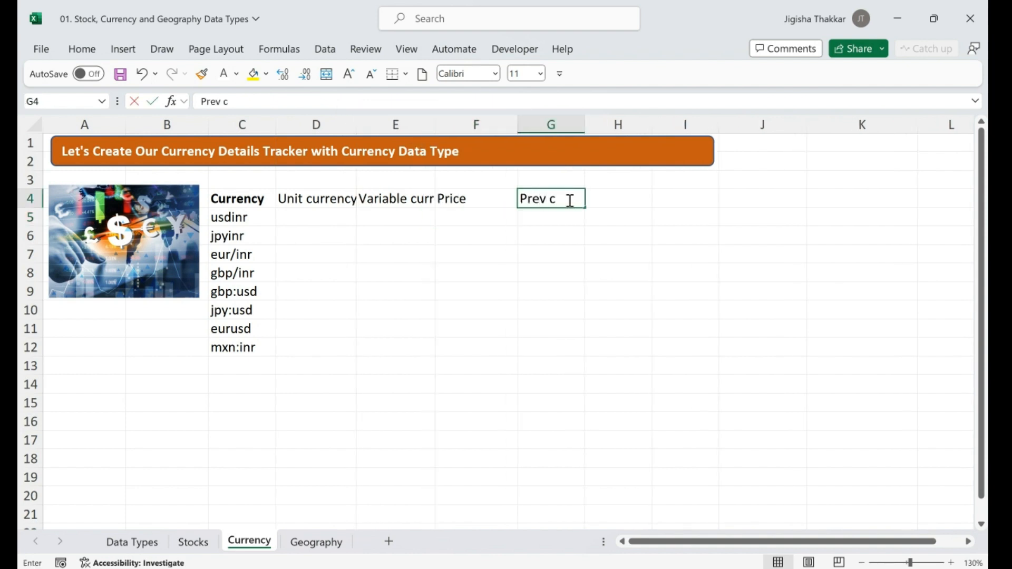
pyautogui.write('lose')
pyautogui.click(262, 217)
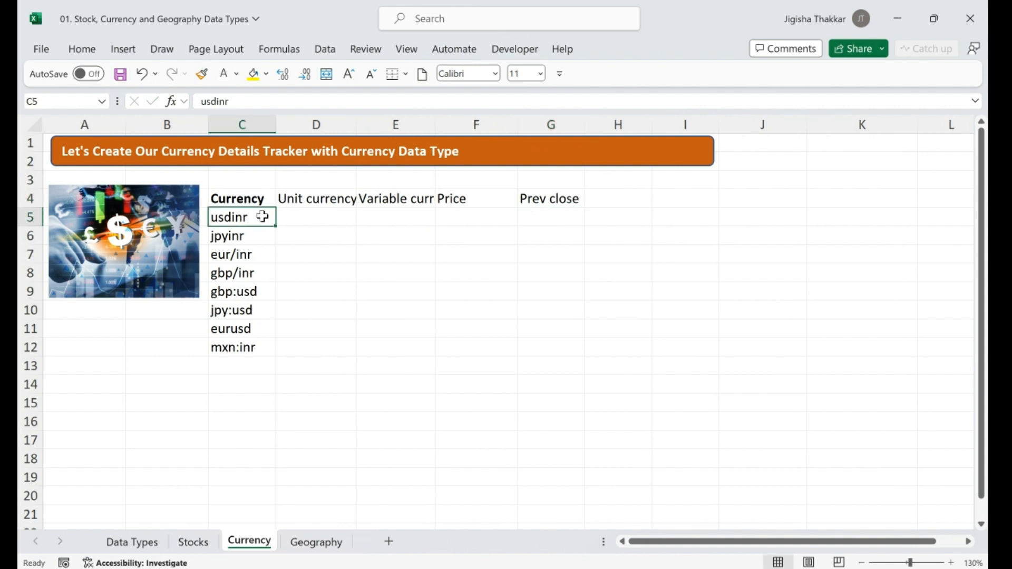
pyautogui.hotkey('shift', 'Down')
pyautogui.hotkey('shift', 'Down')
pyautogui.hotkey('shift', 'Down')
pyautogui.hotkey('shift', 'Down')
pyautogui.hotkey('shift', 'Down')
pyautogui.hotkey('shift', 'Down')
pyautogui.hotkey('shift', 'Down')
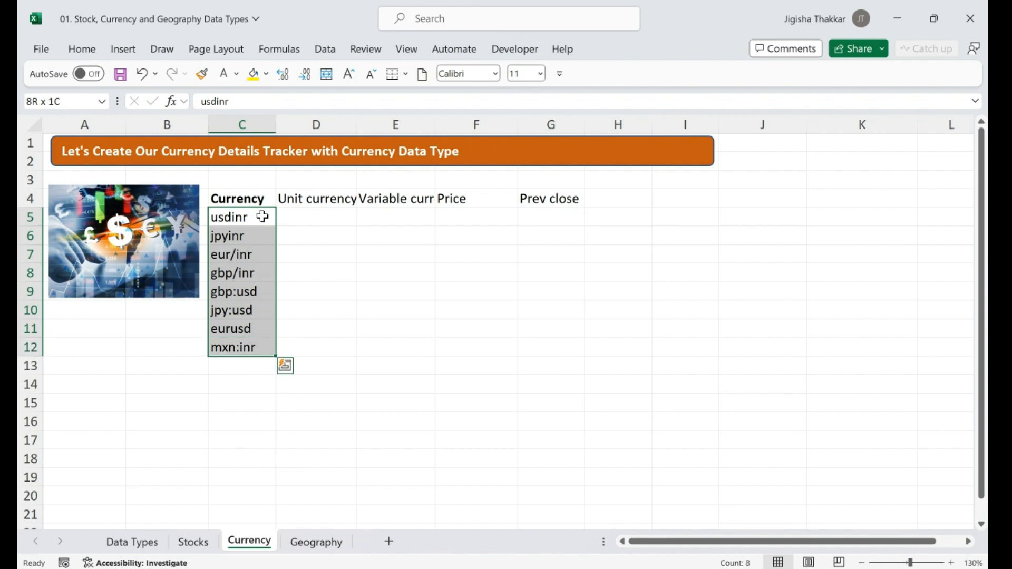
# Convert the pairs in C5:C12 to the Currencies data type and widen column C to fit them
pyautogui.click(329, 53)
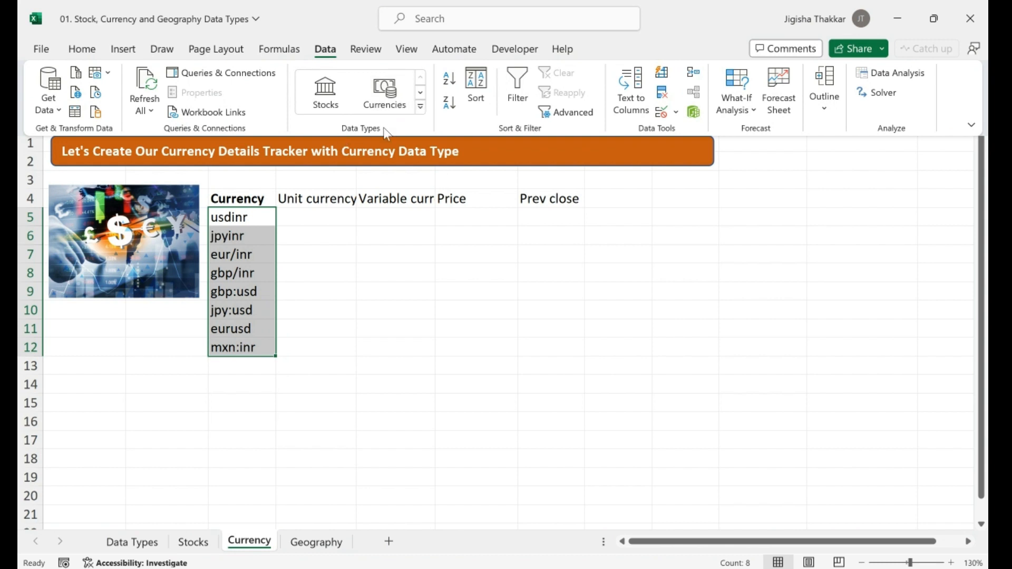
pyautogui.click(420, 107)
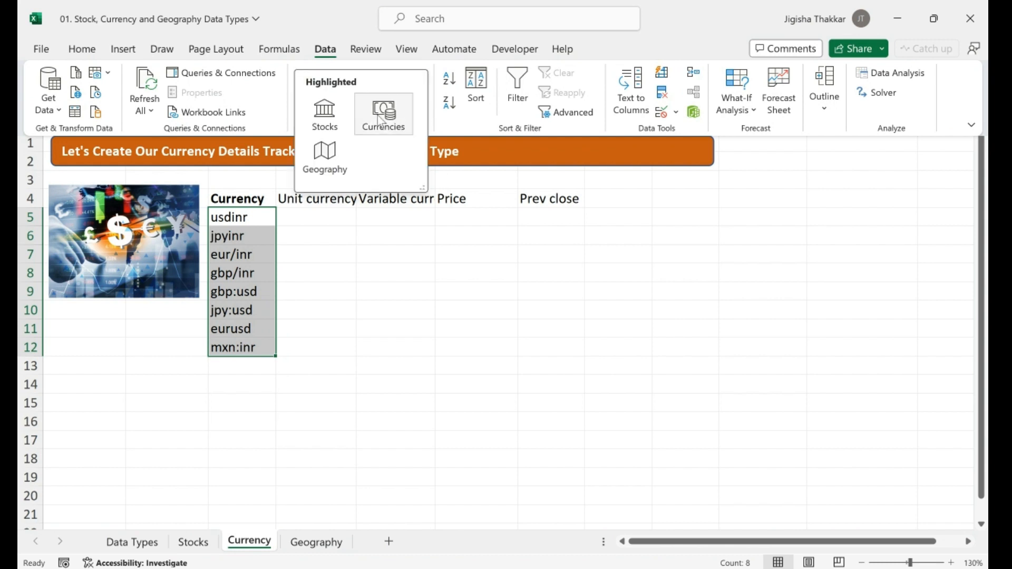
pyautogui.click(380, 117)
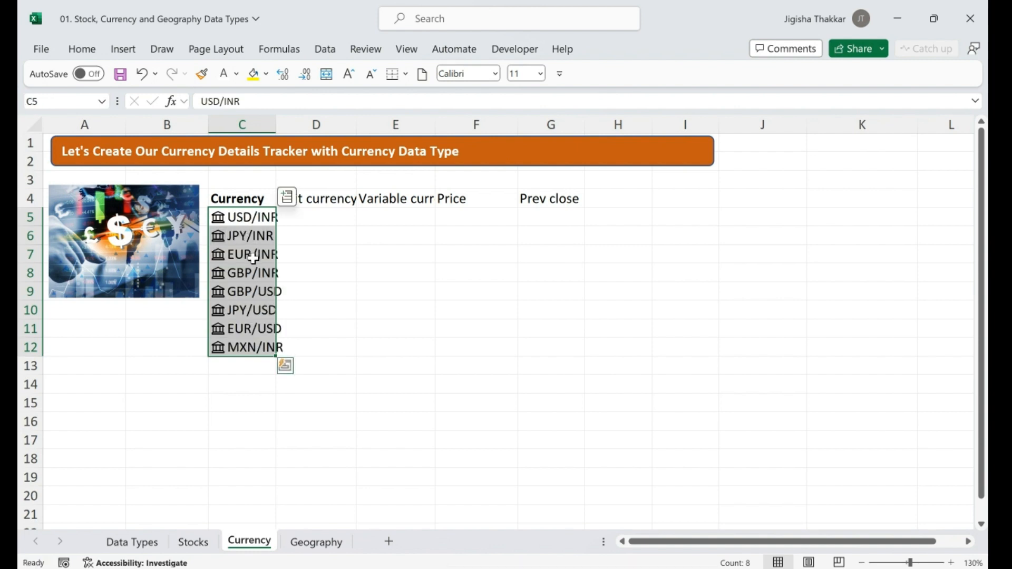
pyautogui.moveTo(273, 125); pyautogui.dragTo(293, 125)
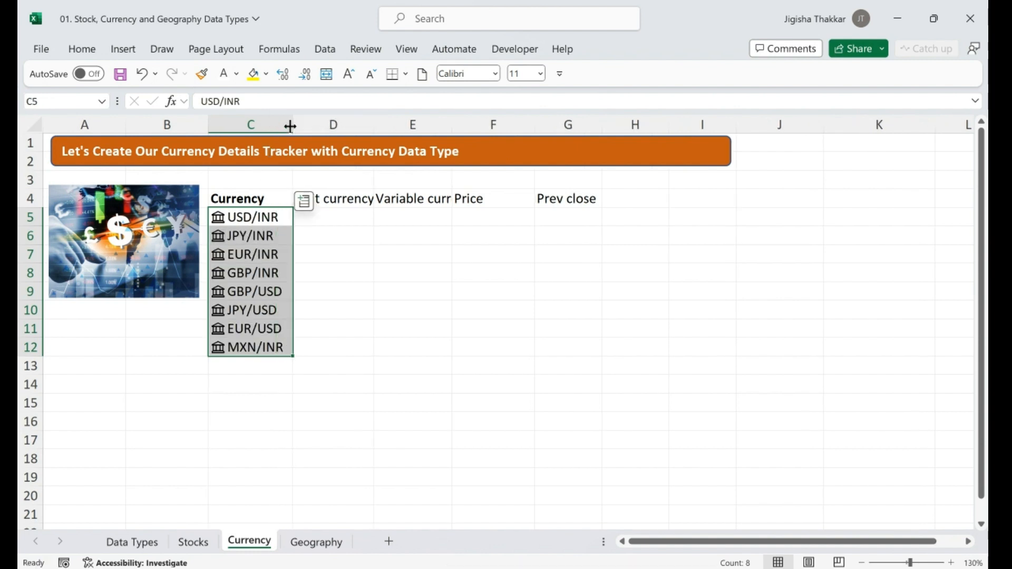
# Insert the 'From currency' field into column D and the 'Currency' field into column E for C5:C12
pyautogui.click(345, 217)
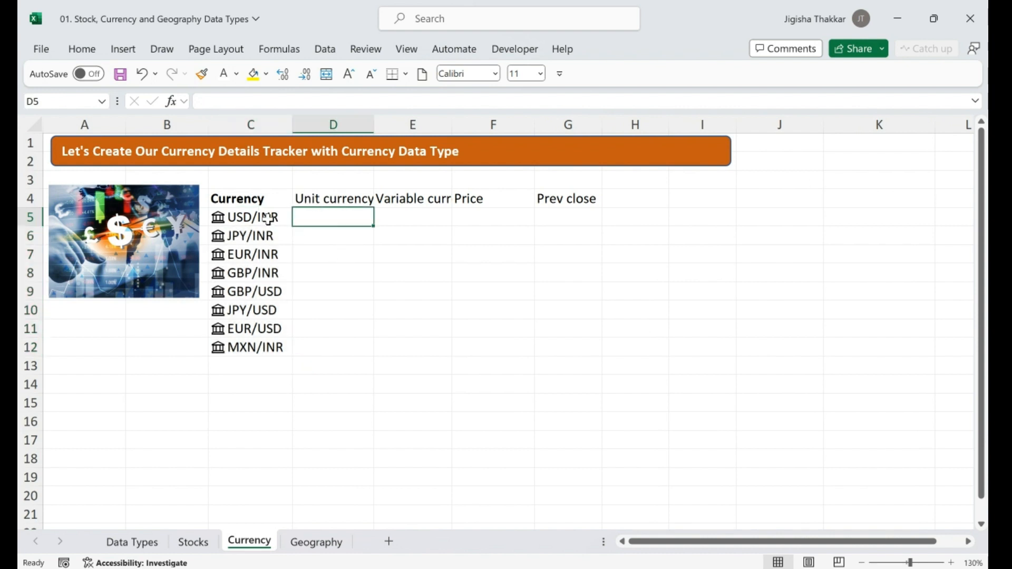
pyautogui.moveTo(267, 216); pyautogui.dragTo(276, 346)
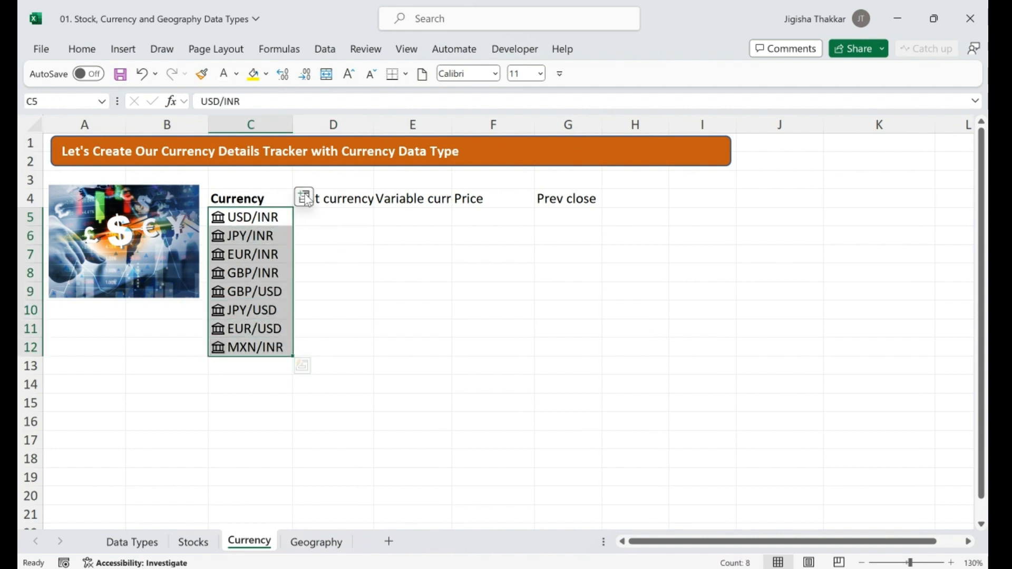
pyautogui.click(303, 201)
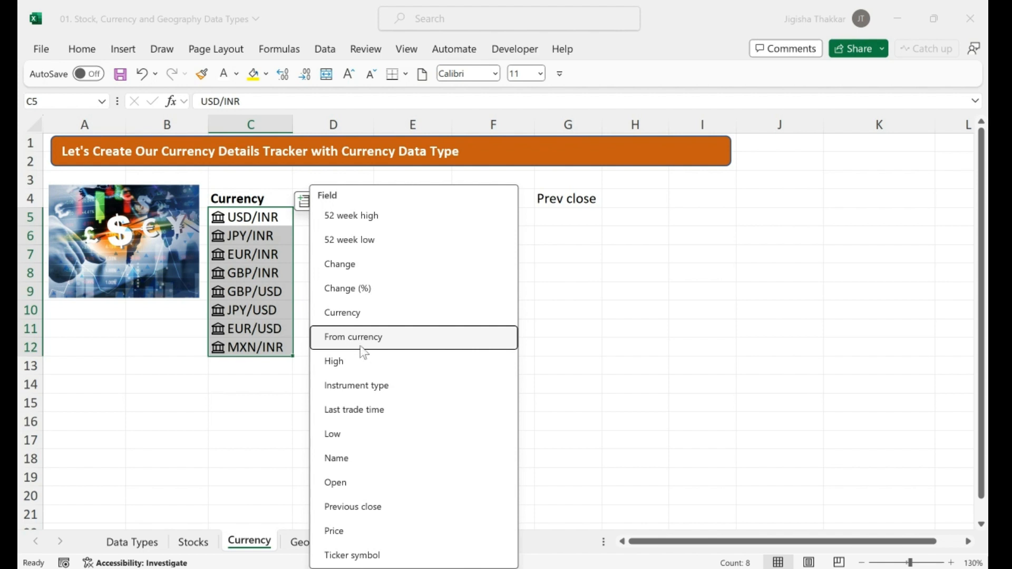
pyautogui.click(390, 343)
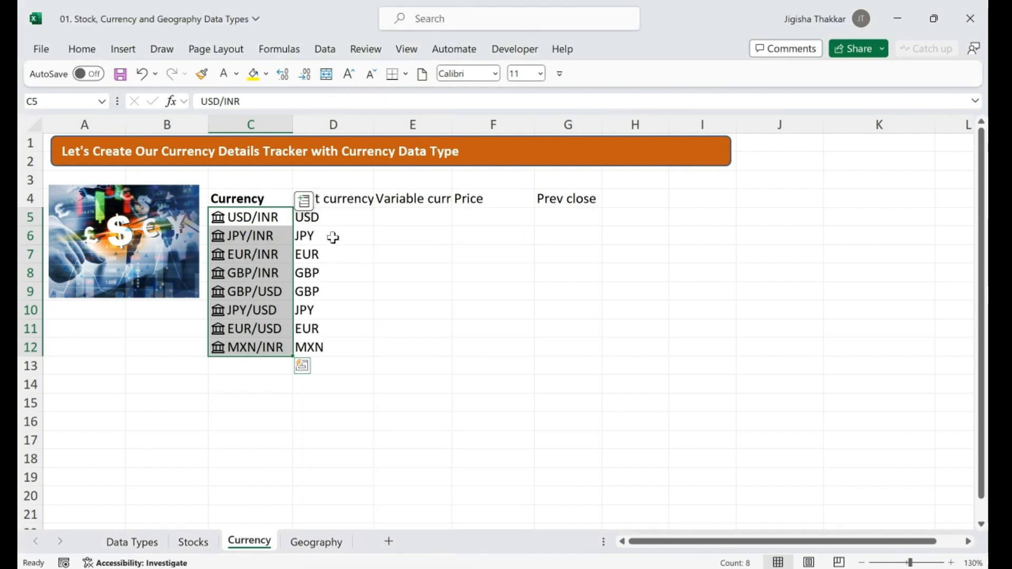
pyautogui.click(304, 202)
pyautogui.click(348, 313)
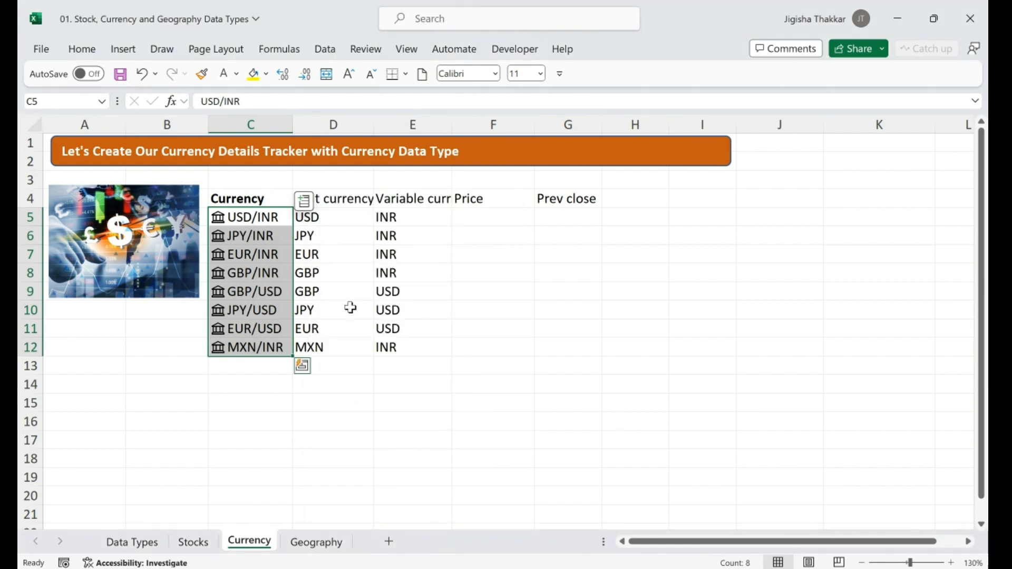
pyautogui.click(490, 221)
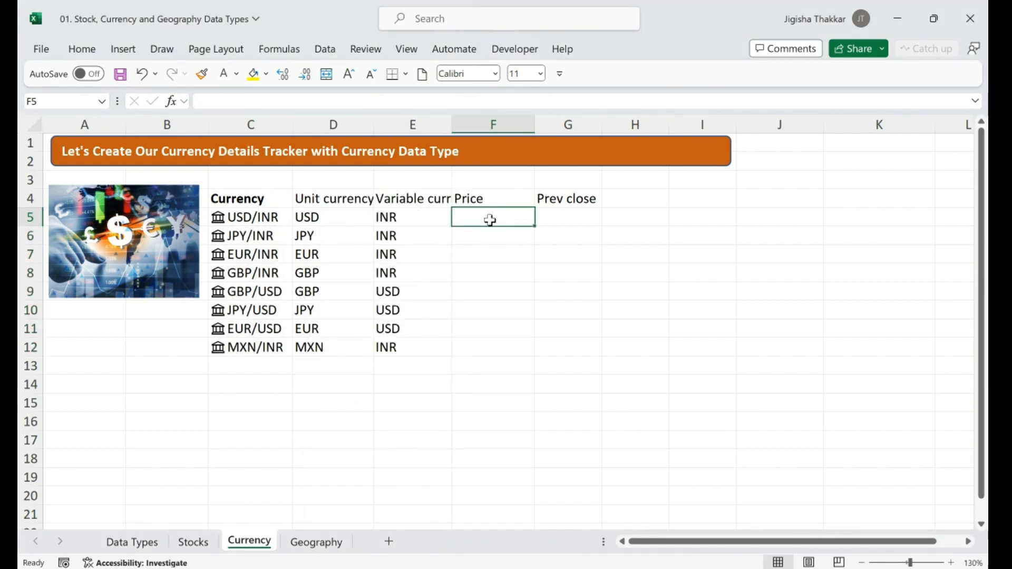
# Enter a formula in F5 that pulls USD/INR's Price field from C5 (₹ 83.15)
pyautogui.write('=')
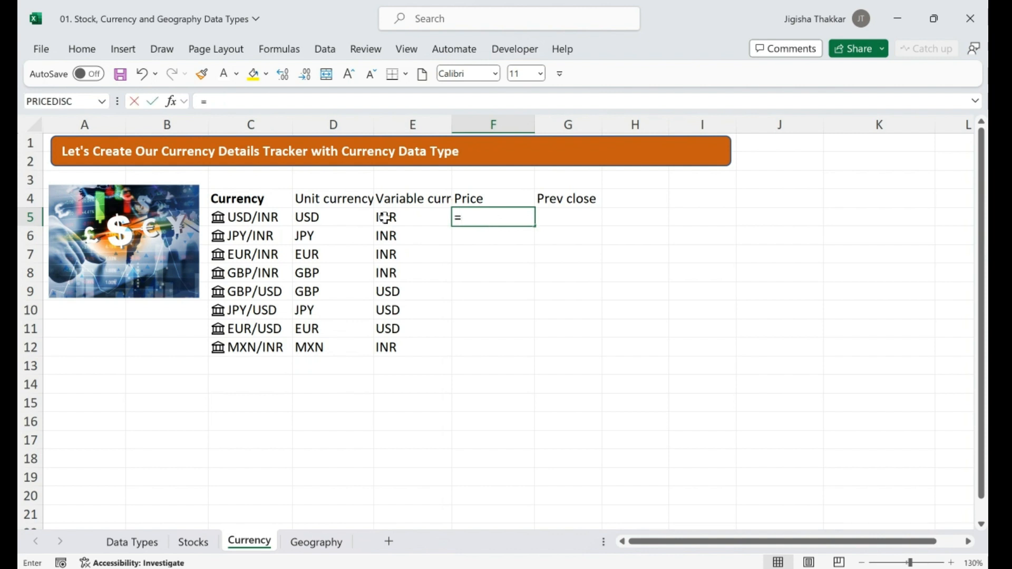
pyautogui.click(266, 216)
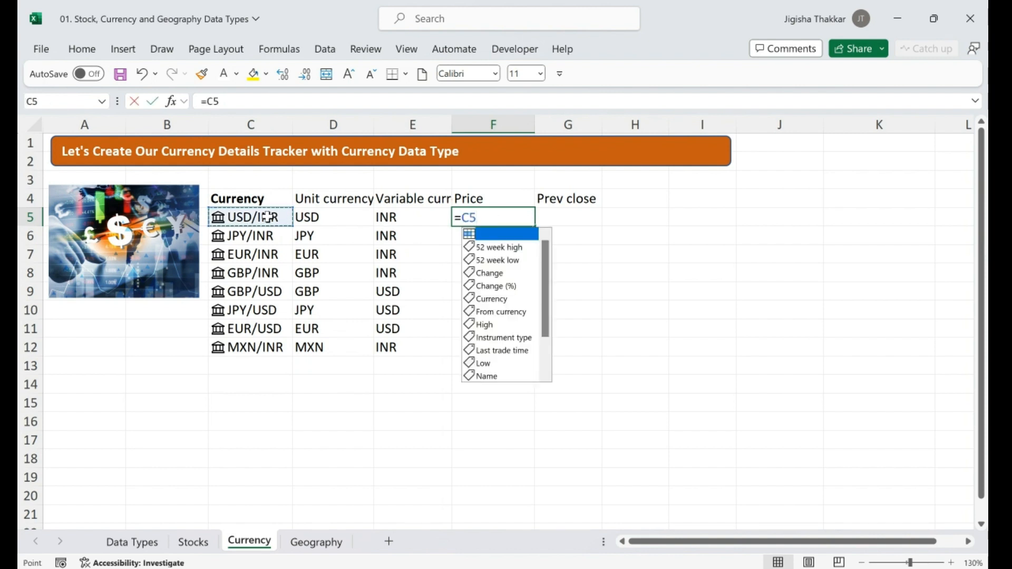
pyautogui.moveTo(543, 283); pyautogui.dragTo(545, 324)
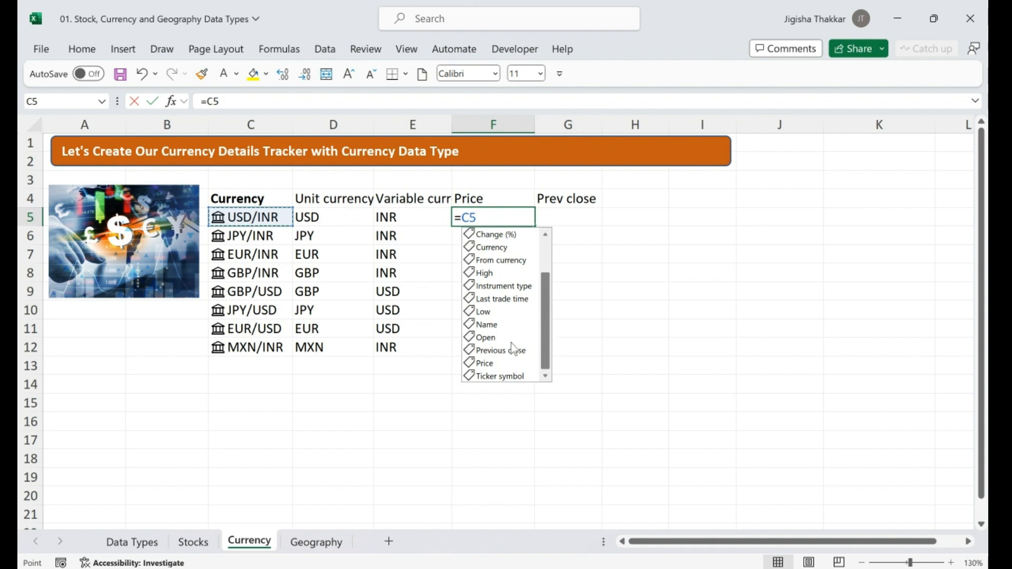
pyautogui.doubleClick(486, 363)
pyautogui.press('Return')
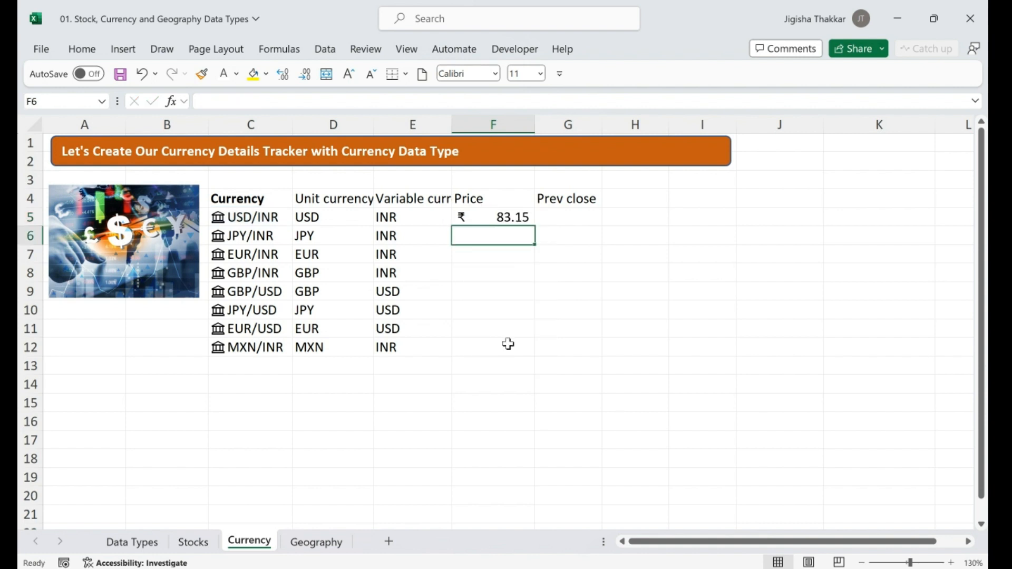
# Enter =C5.[Previous close] in G5 to show ₹ 83.20
pyautogui.click(558, 216)
pyautogui.write('=')
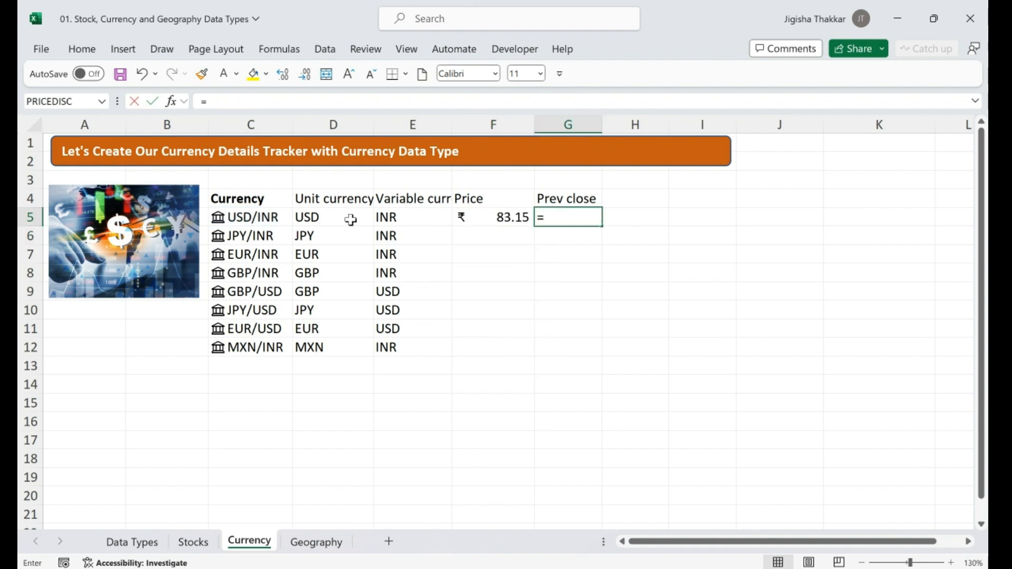
pyautogui.click(260, 218)
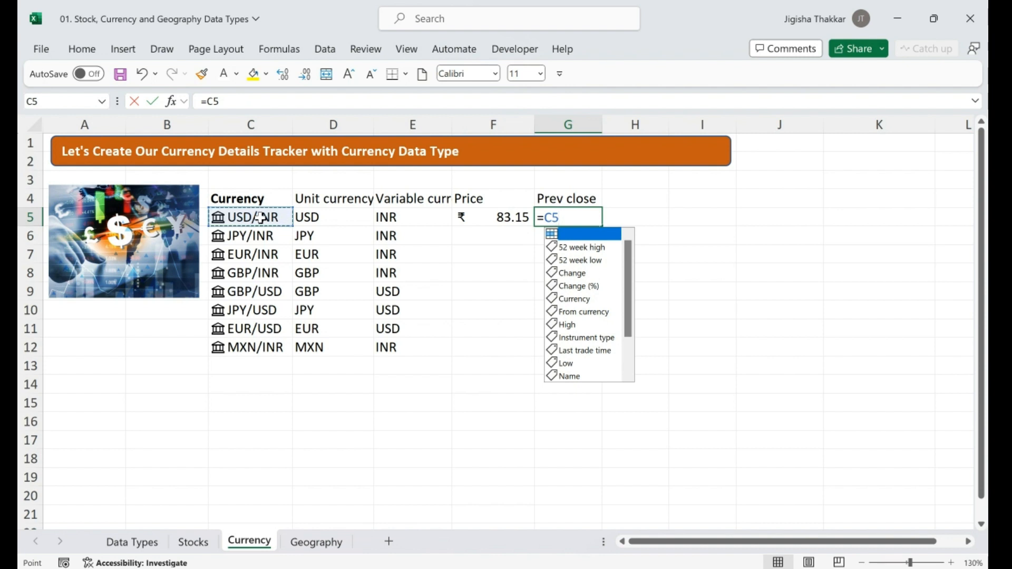
pyautogui.write('.')
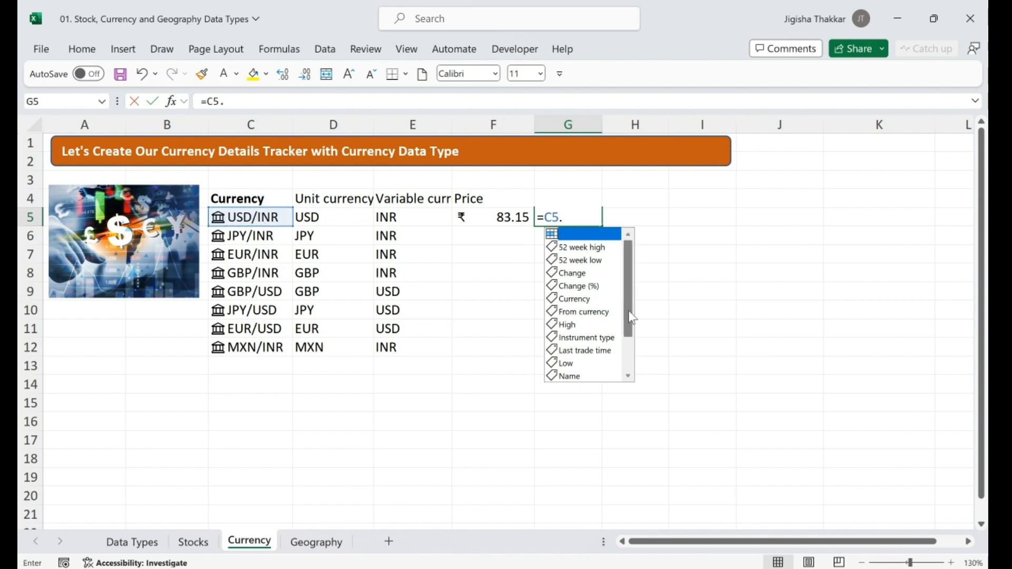
pyautogui.moveTo(631, 318); pyautogui.dragTo(630, 361)
pyautogui.doubleClick(593, 350)
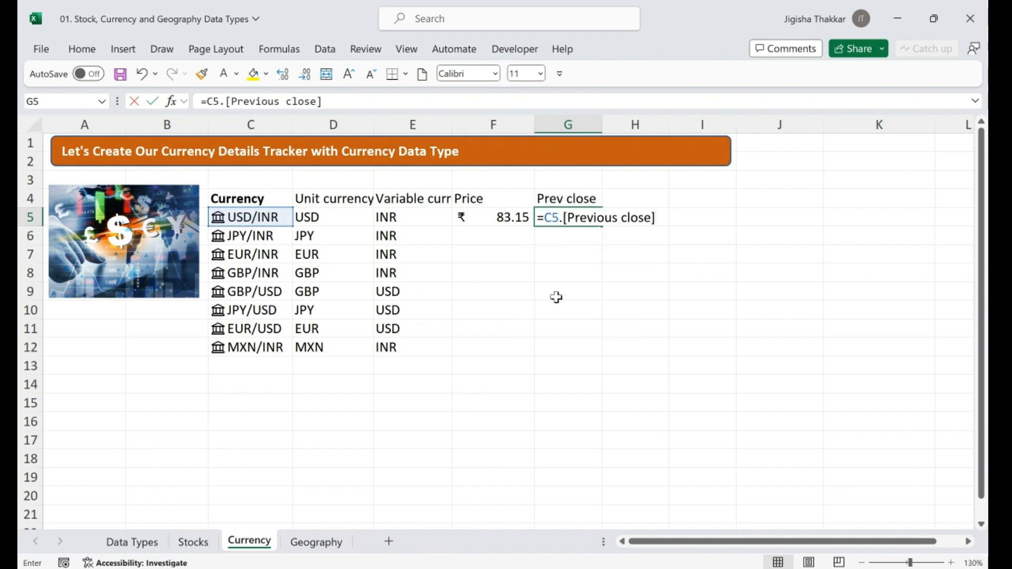
pyautogui.press('Return')
pyautogui.press('Up')
pyautogui.press('Right')
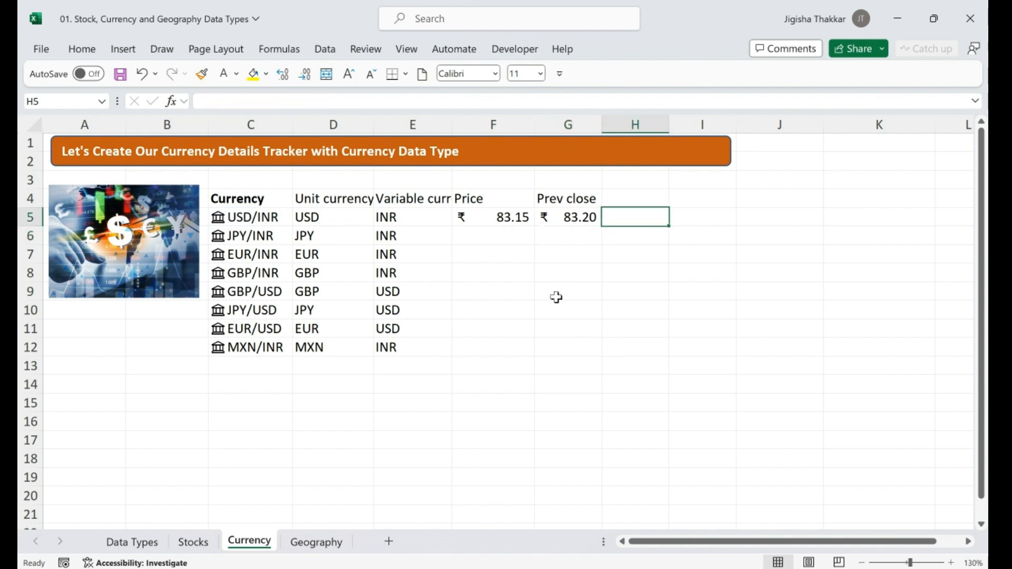
pyautogui.press('Up')
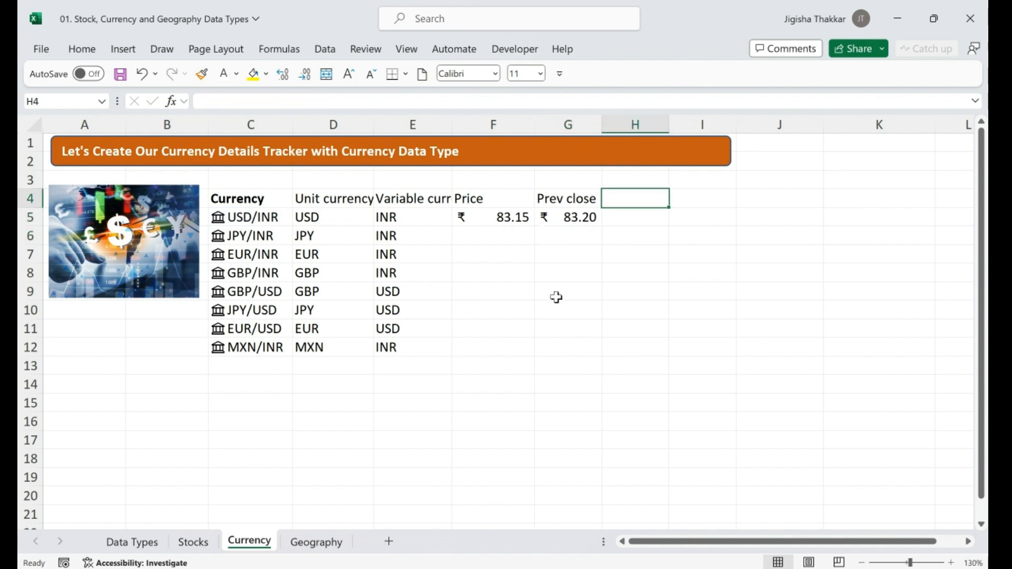
# Enter =FIELDVALUE(C5,"Instrument type") in H5 so it returns Currency Pair
pyautogui.click(277, 216)
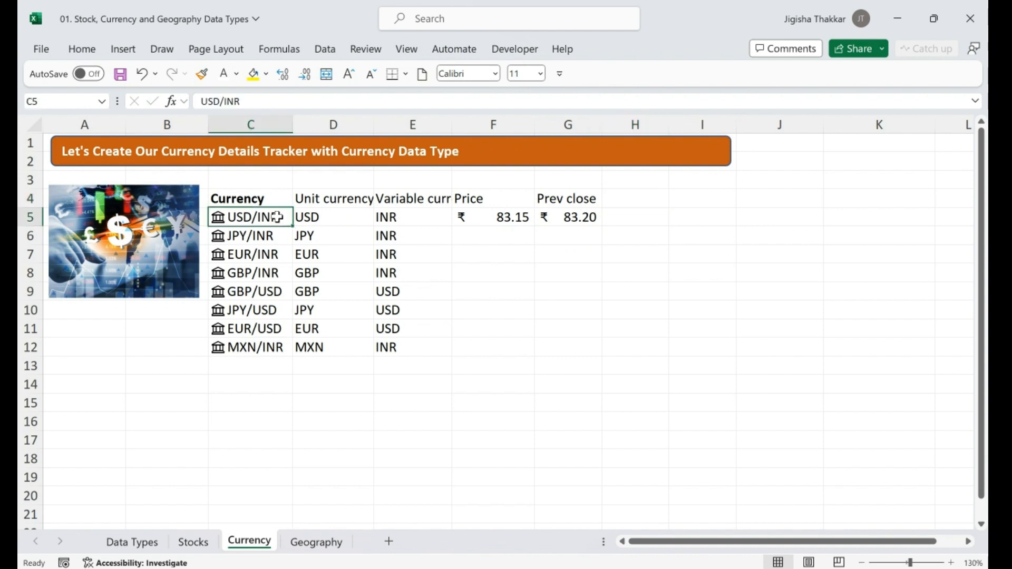
pyautogui.click(303, 200)
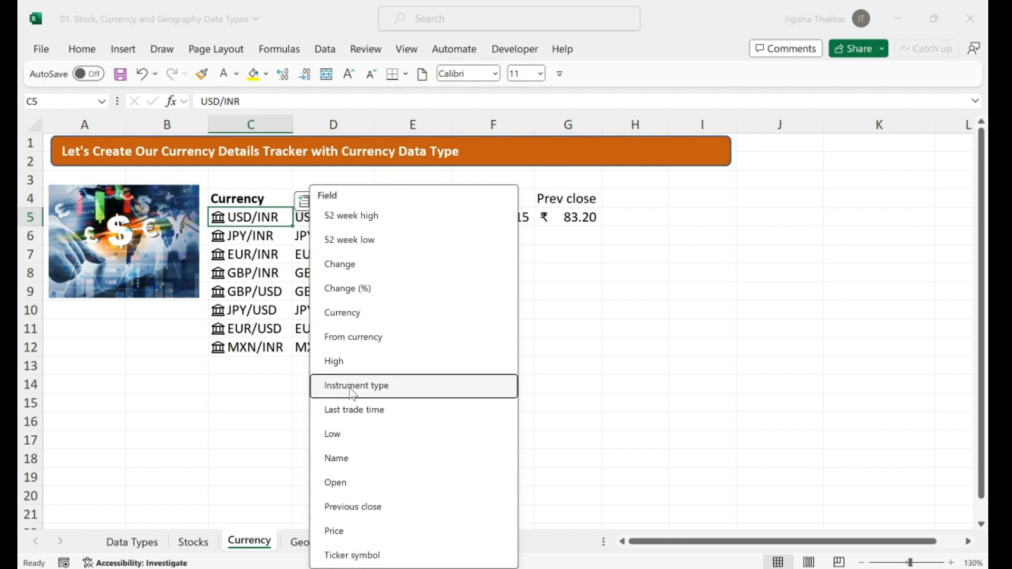
pyautogui.click(628, 217)
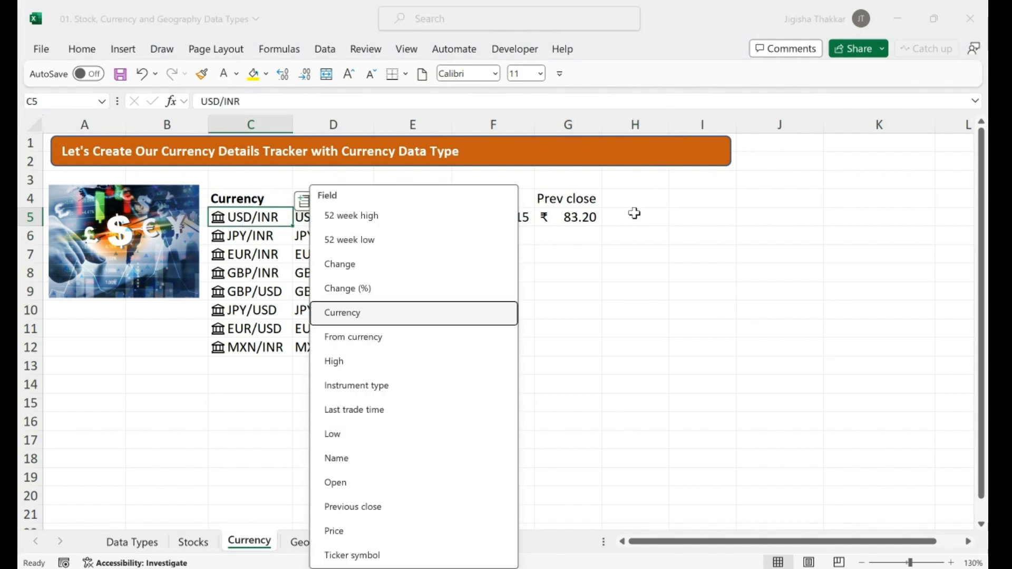
pyautogui.click(635, 213)
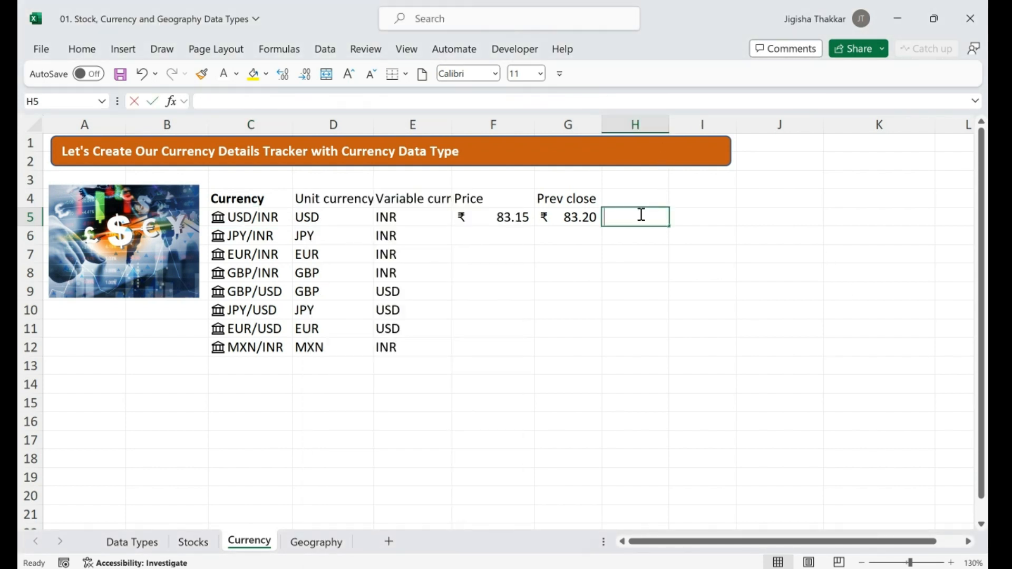
pyautogui.write('=fieldvalue')
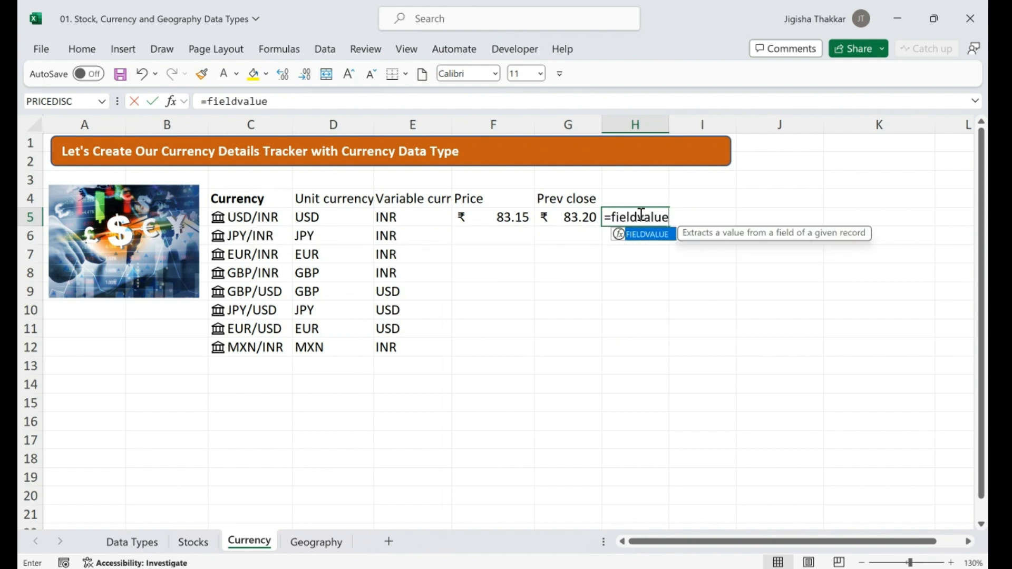
pyautogui.write('(')
pyautogui.click(260, 218)
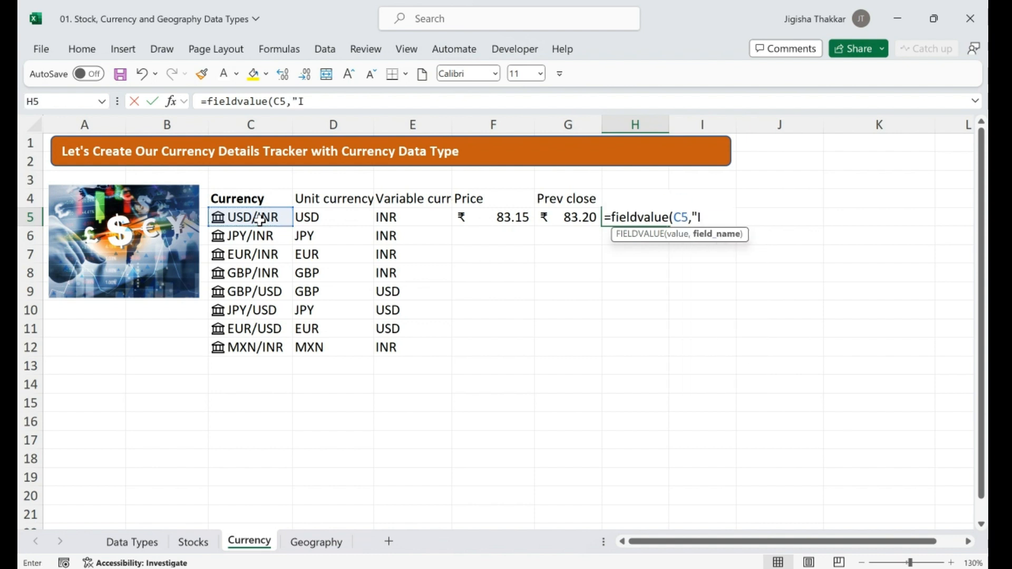
pyautogui.write('nstrument type')
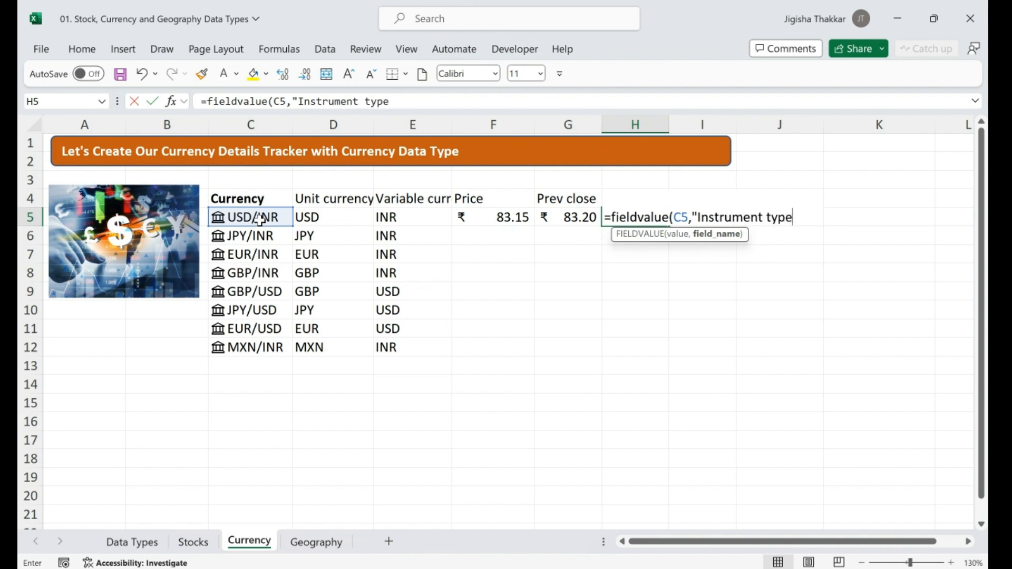
pyautogui.write('")')
pyautogui.press('Return')
pyautogui.press('Up')
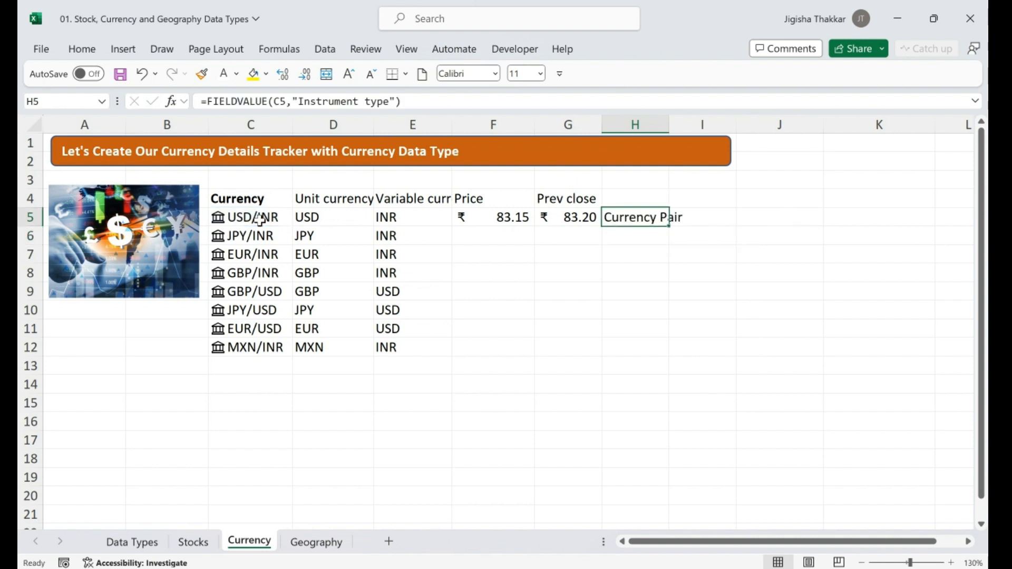
# Fill the F5:H5 formulas down to row 12 and show the USD-quoted pairs' prices in dollars
pyautogui.moveTo(476, 216); pyautogui.dragTo(670, 353)
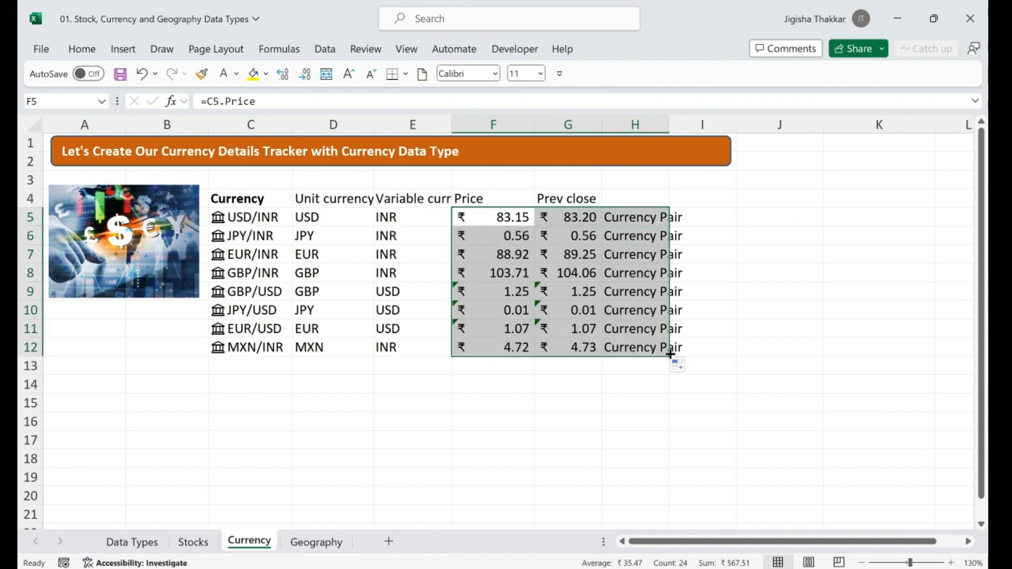
pyautogui.click(498, 287)
pyautogui.hotkey('shift', 'Down')
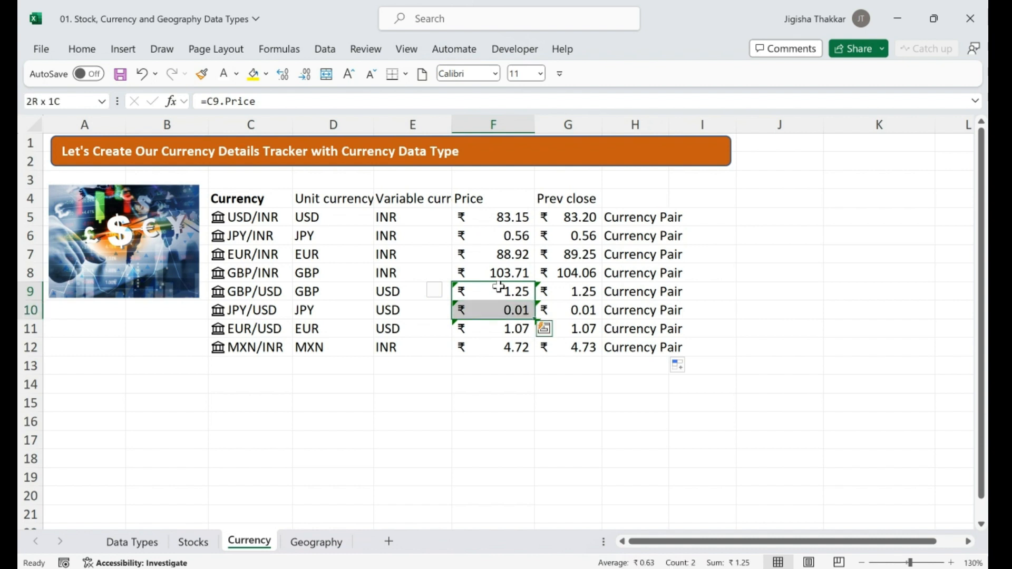
pyautogui.hotkey('shift', 'Right')
pyautogui.hotkey('shift', 'Down')
pyautogui.click(447, 292)
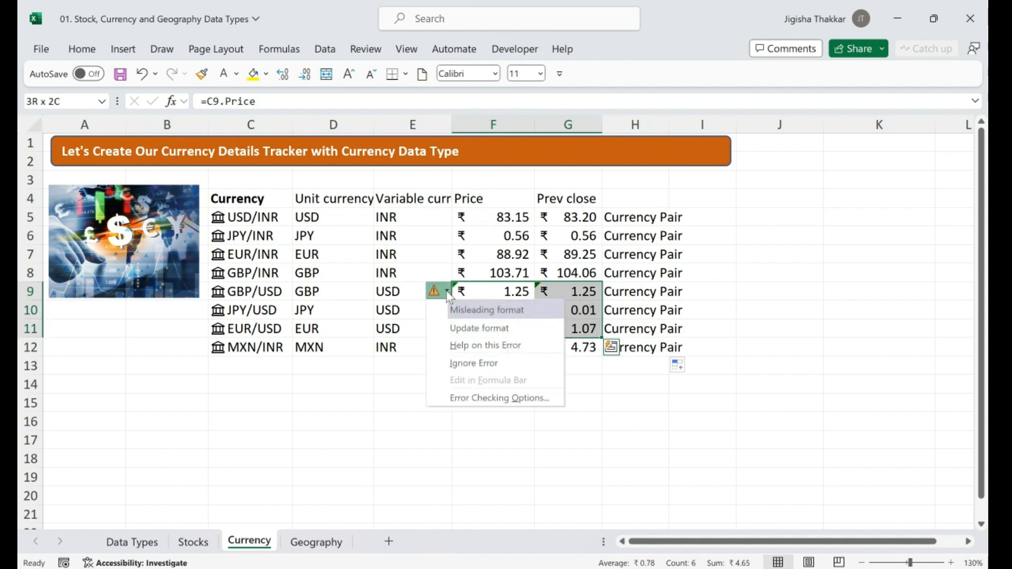
pyautogui.click(477, 329)
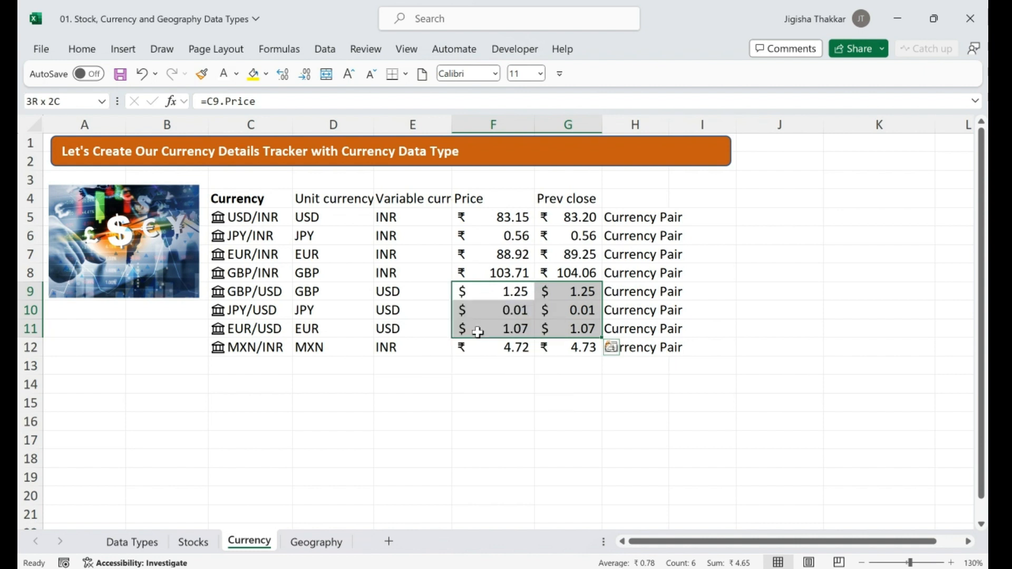
pyautogui.click(504, 238)
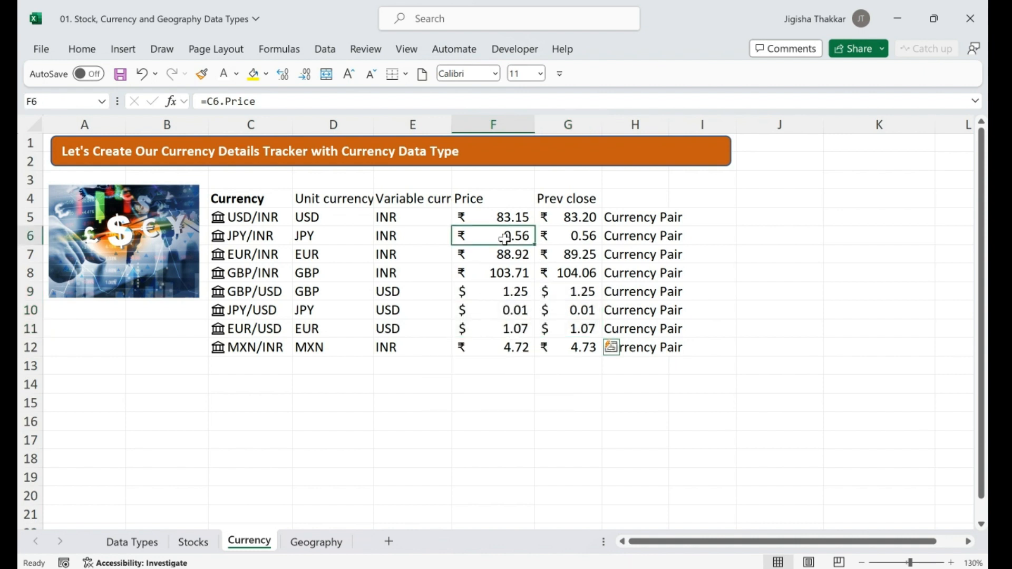
# Make the Unit currency through Prev close headers in row 4 bold
pyautogui.click(359, 197)
pyautogui.hotkey('shift', 'Right')
pyautogui.hotkey('shift', 'Right')
pyautogui.hotkey('shift', 'Right')
pyautogui.hotkey('ctrl', 'b')
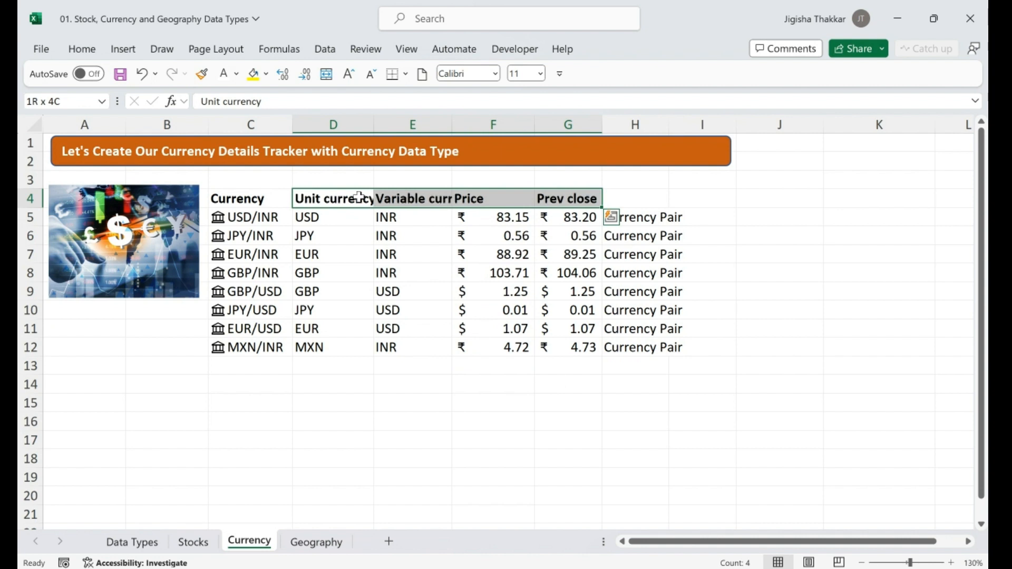
pyautogui.press('Right')
pyautogui.press('Right')
pyautogui.press('Right')
pyautogui.press('Right')
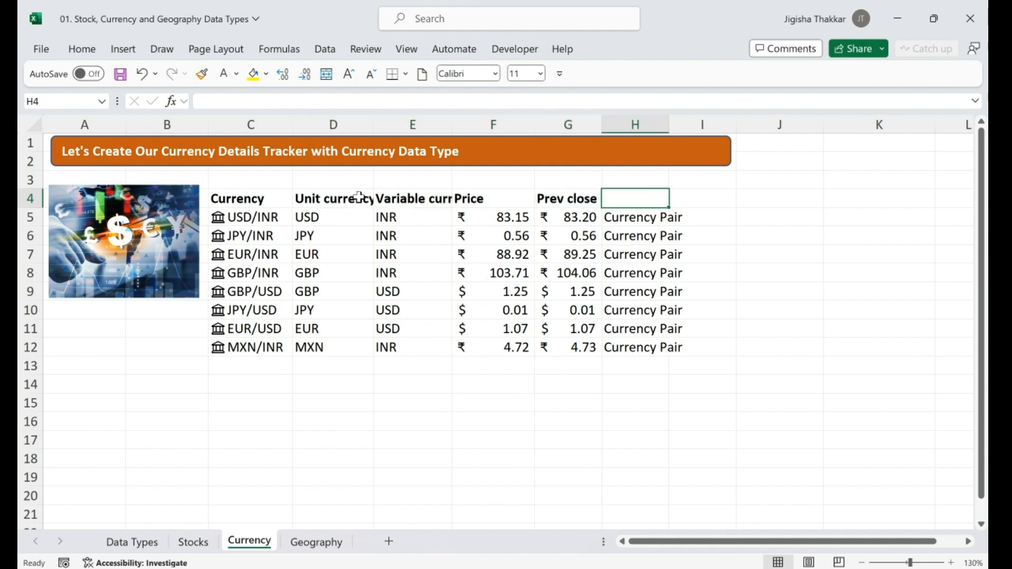
# Add a bold 'Instrument type' header in H4, then go to the Geography sheet
pyautogui.write('Instrument type')
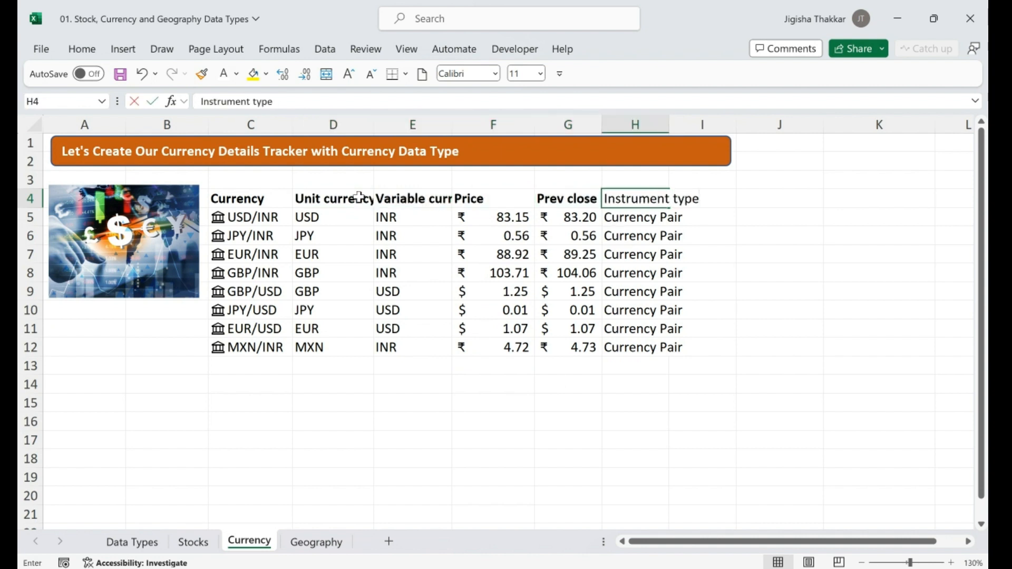
pyautogui.hotkey('ctrl', 'Return')
pyautogui.hotkey('ctrl', 'b')
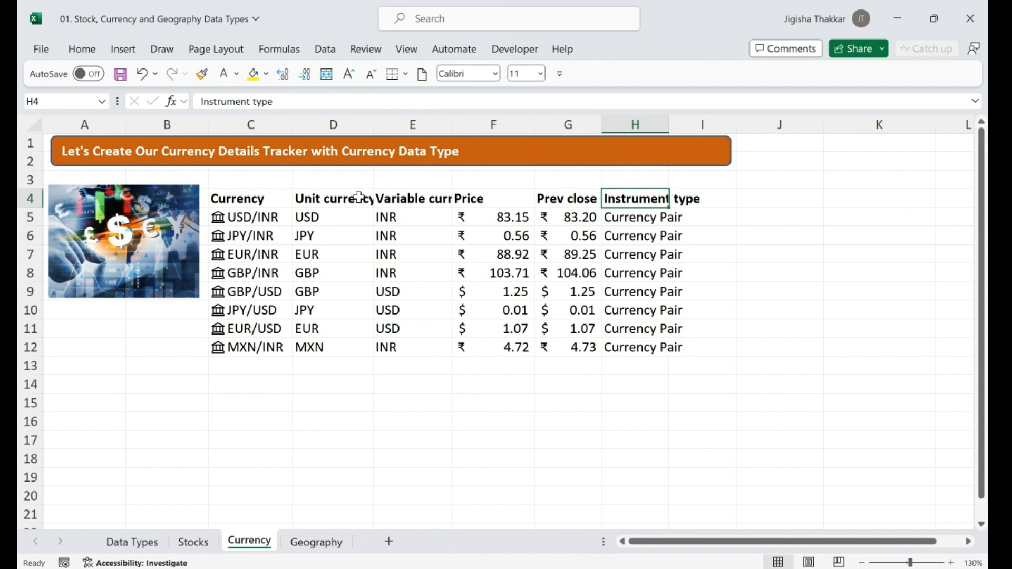
pyautogui.click(316, 543)
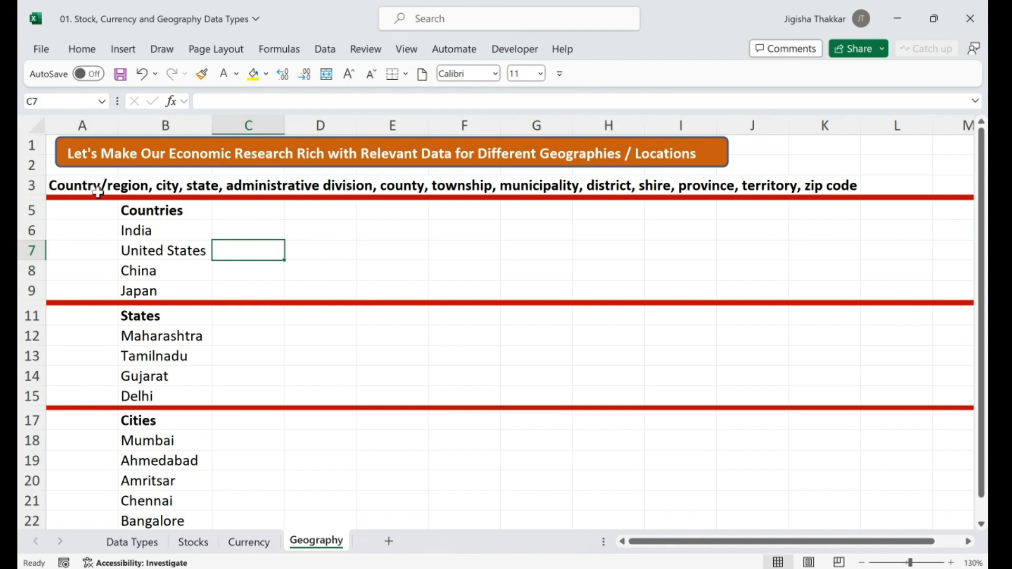
# Look over the location-type list and the Countries, States and Cities headings
pyautogui.click(75, 191)
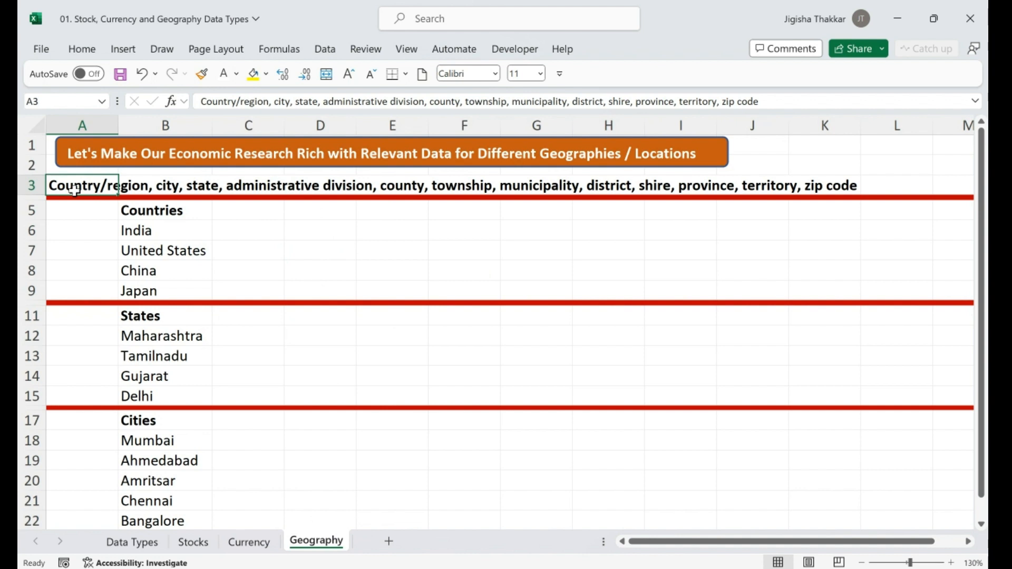
pyautogui.press('Down')
pyautogui.press('Down')
pyautogui.press('Right')
pyautogui.press('Down')
pyautogui.press('Down')
pyautogui.press('Down')
pyautogui.press('Down')
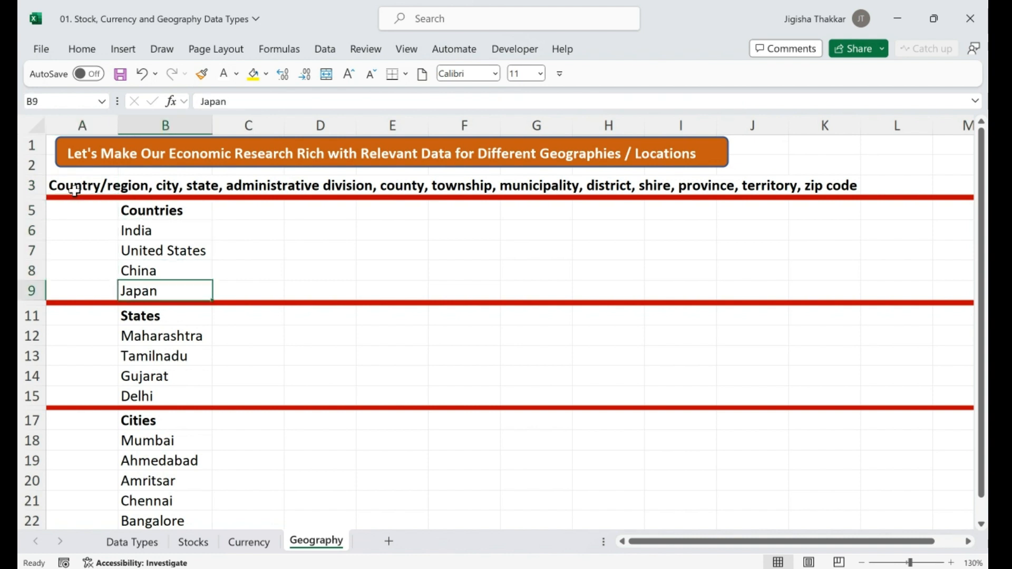
pyautogui.press('Down')
pyautogui.press('Down')
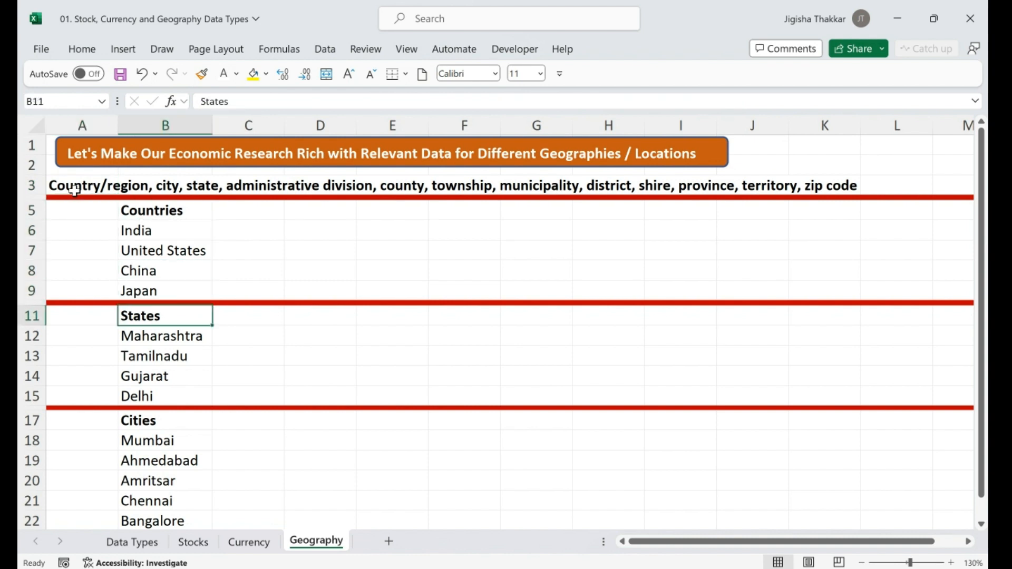
pyautogui.press('Up')
pyautogui.press('Up')
pyautogui.press('Up')
pyautogui.press('Up')
pyautogui.press('Up')
pyautogui.press('Up')
pyautogui.press('Down')
pyautogui.press('Down')
pyautogui.press('Down')
pyautogui.press('Down')
pyautogui.press('Down')
pyautogui.press('Down')
pyautogui.press('Down')
pyautogui.press('Down')
pyautogui.press('Down')
pyautogui.press('Down')
pyautogui.press('Down')
pyautogui.press('Down')
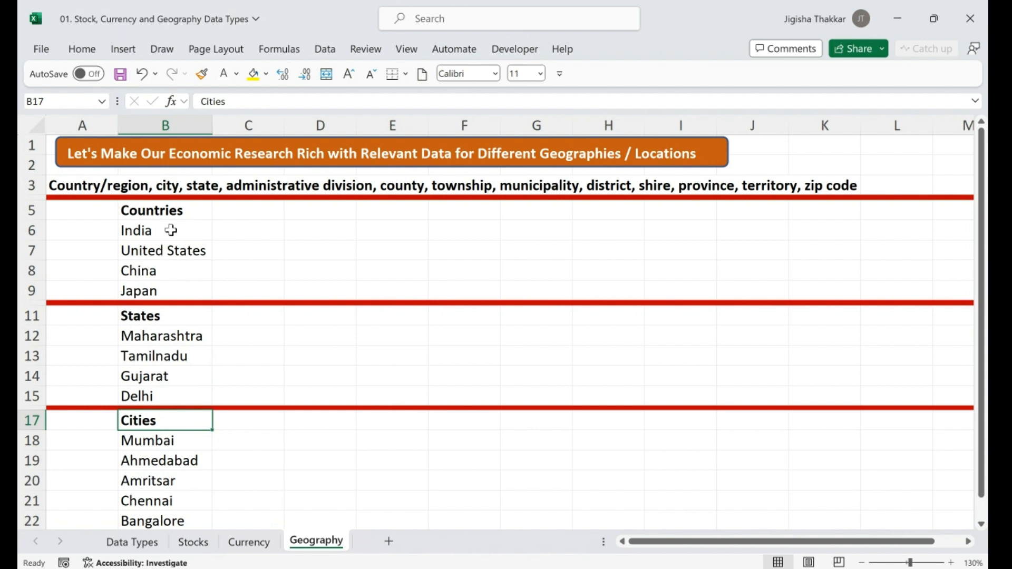
# Try selecting each list, ending with the four countries India to Japan in B6:B9
pyautogui.moveTo(167, 230); pyautogui.dragTo(182, 291)
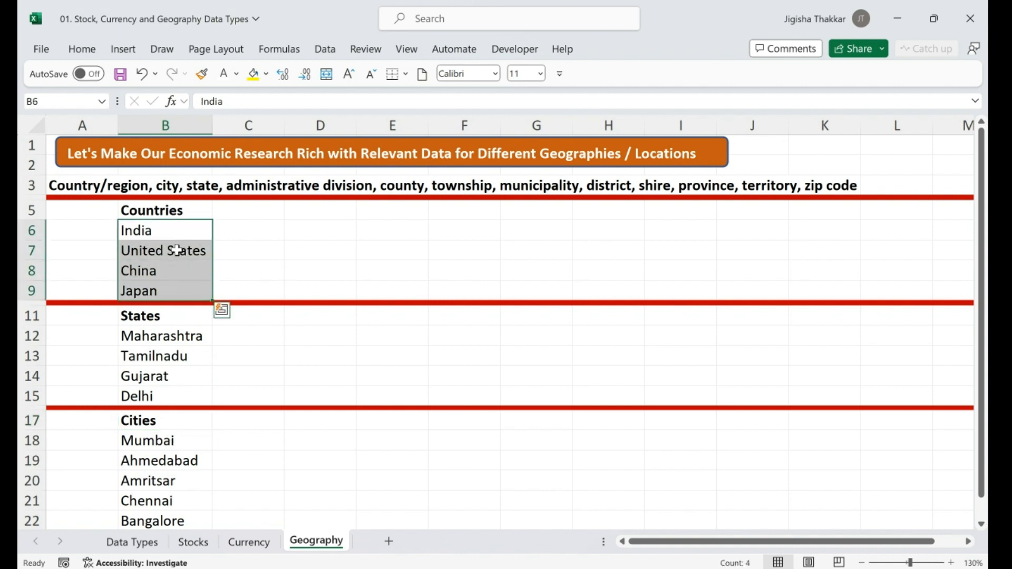
pyautogui.click(182, 336)
pyautogui.moveTo(182, 336); pyautogui.dragTo(185, 402)
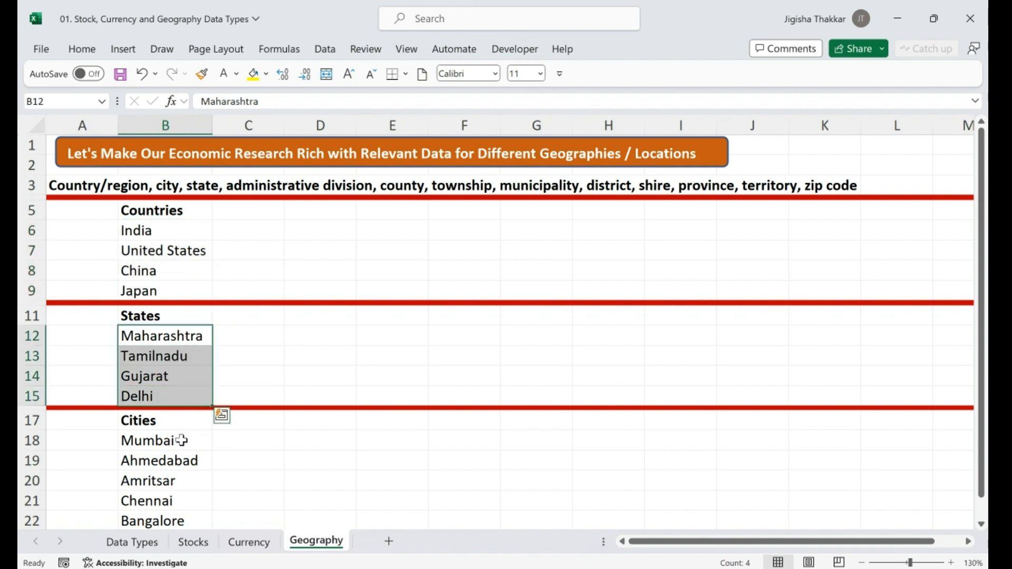
pyautogui.moveTo(181, 440); pyautogui.dragTo(193, 525)
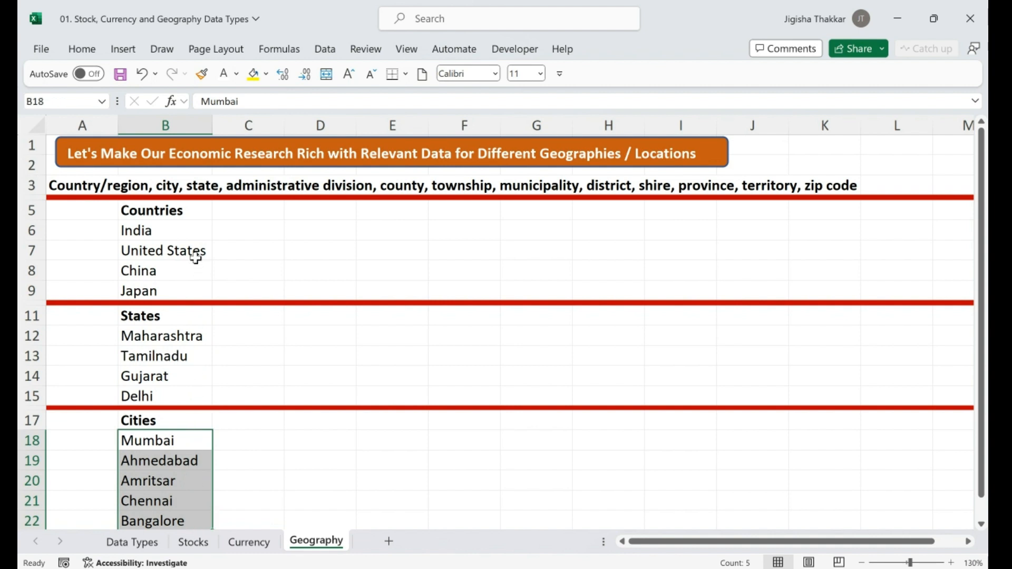
pyautogui.click(194, 232)
pyautogui.moveTo(195, 242); pyautogui.dragTo(197, 289)
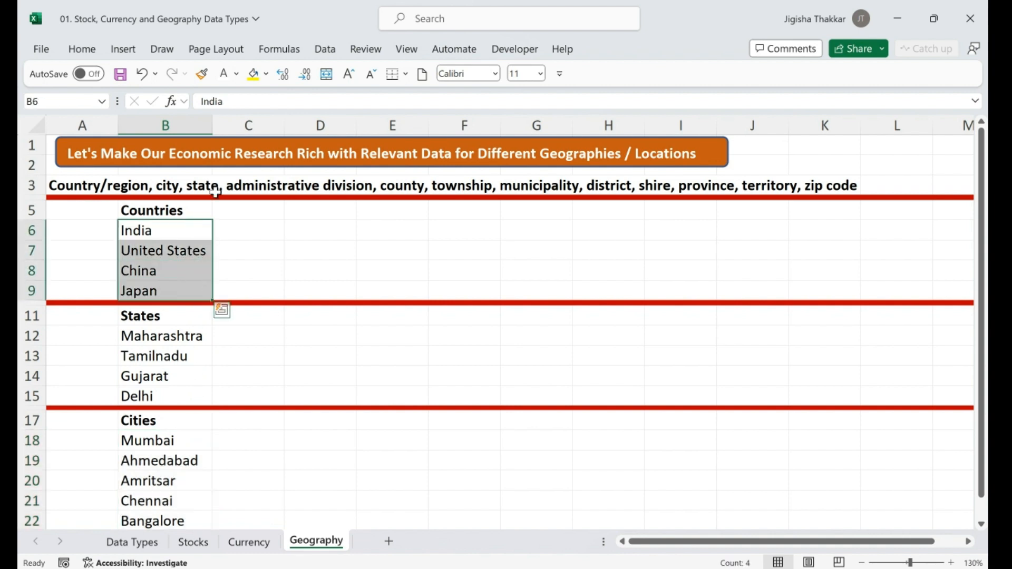
# Convert the countries in B6:B9 to the Geography data type
pyautogui.click(334, 55)
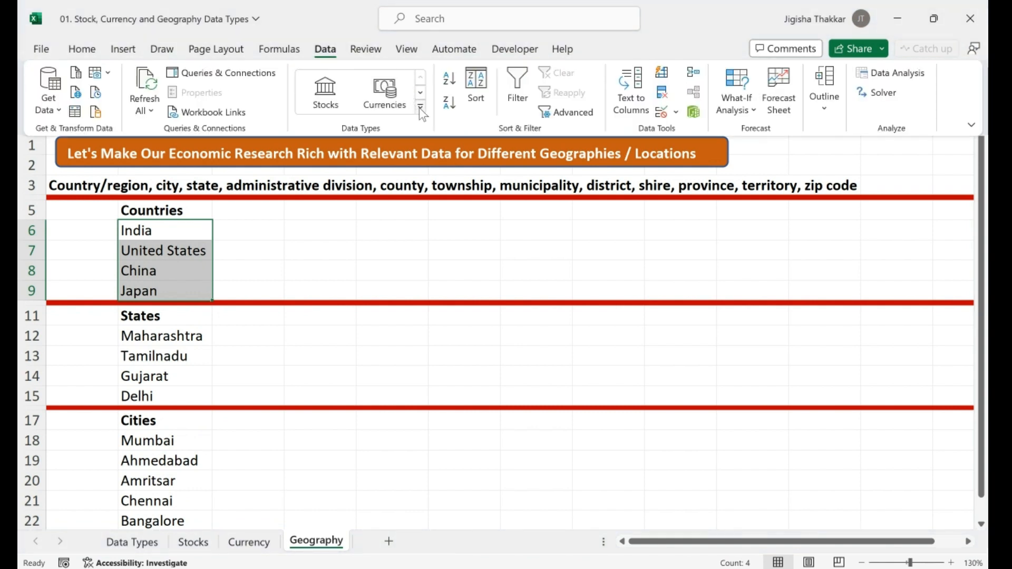
pyautogui.click(419, 108)
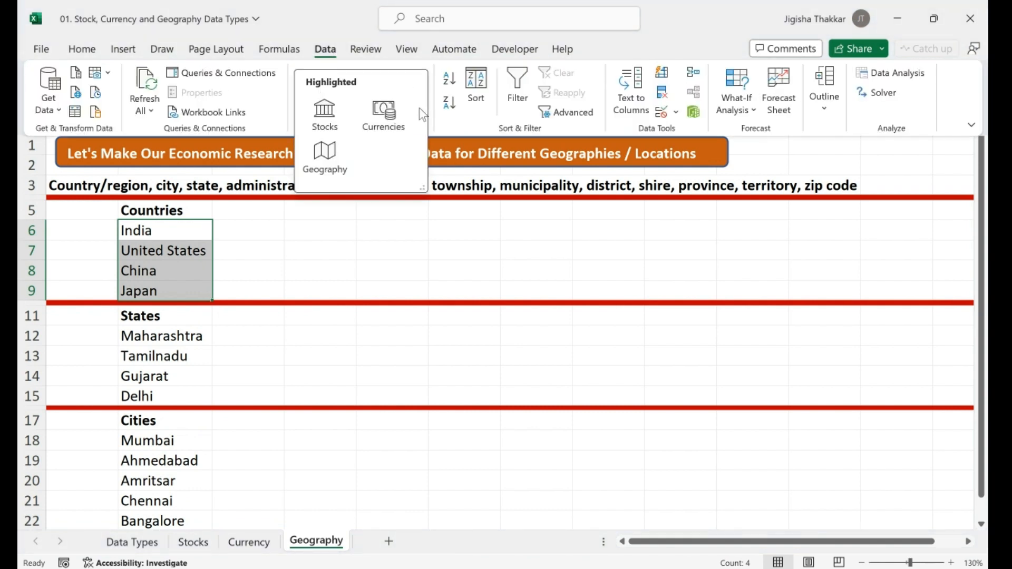
pyautogui.click(326, 152)
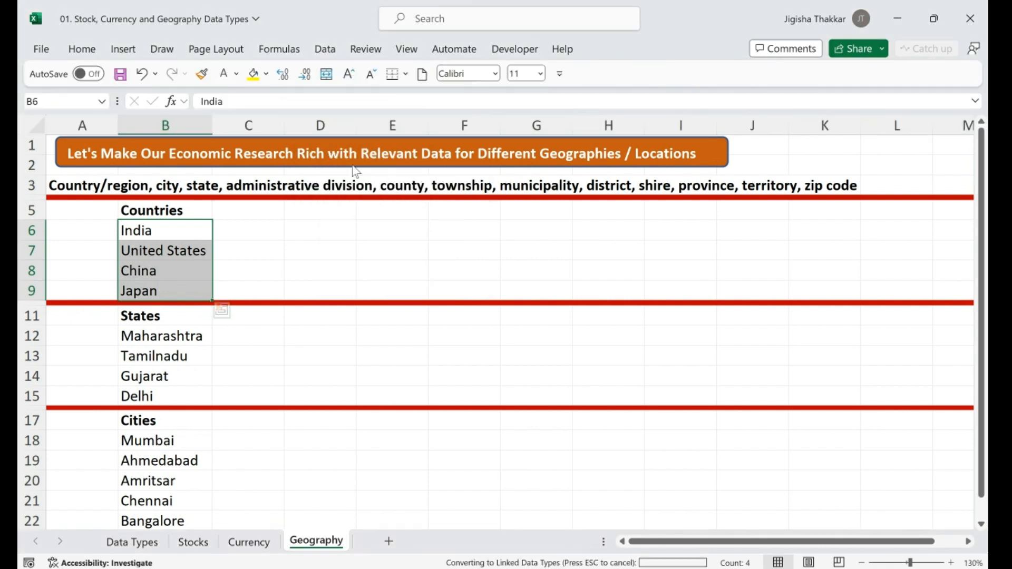
# Convert the states Maharashtra to Delhi in B12:B15 to Geography
pyautogui.click(171, 337)
pyautogui.hotkey('shift', 'Down')
pyautogui.hotkey('shift', 'Down')
pyautogui.hotkey('shift', 'Down')
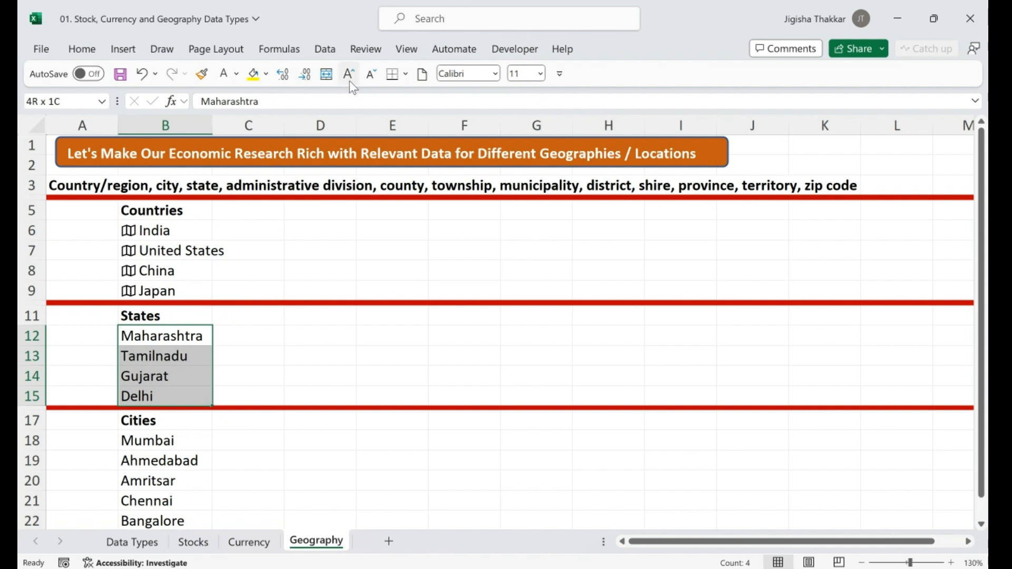
pyautogui.click(325, 49)
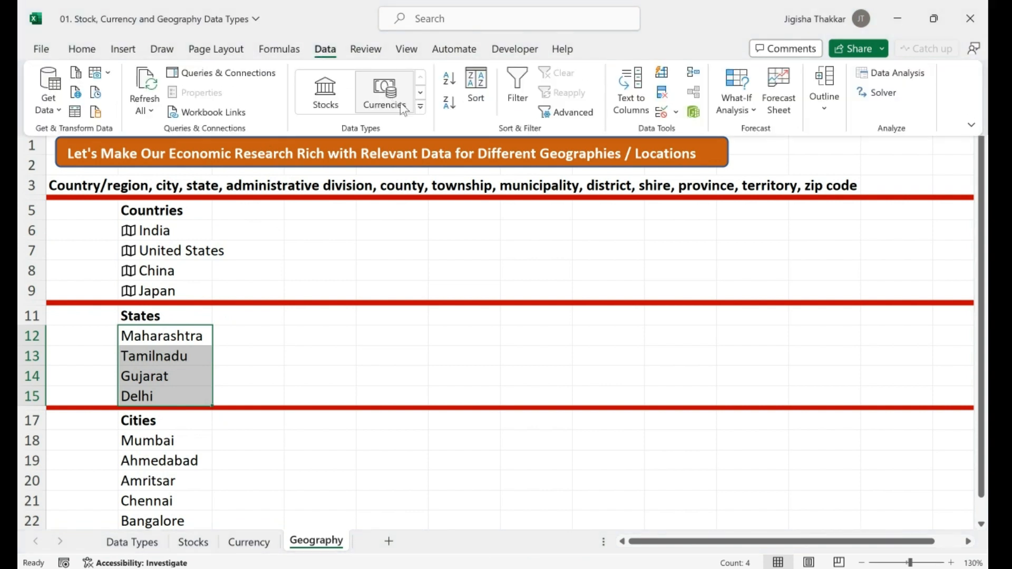
pyautogui.click(420, 107)
pyautogui.click(330, 161)
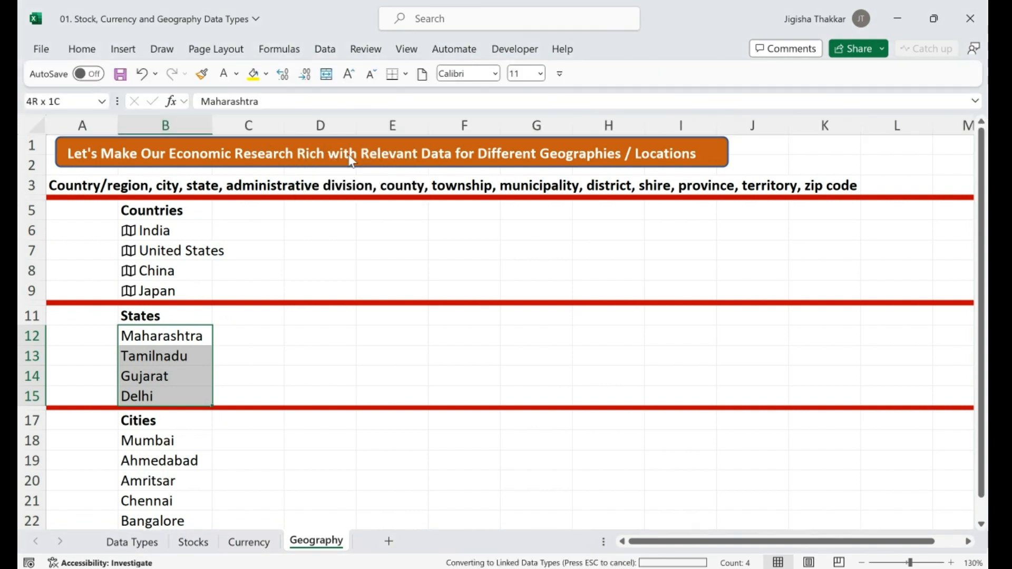
# Convert the cities Mumbai through Pune in B18:B23 to Geography and check the results
pyautogui.click(167, 447)
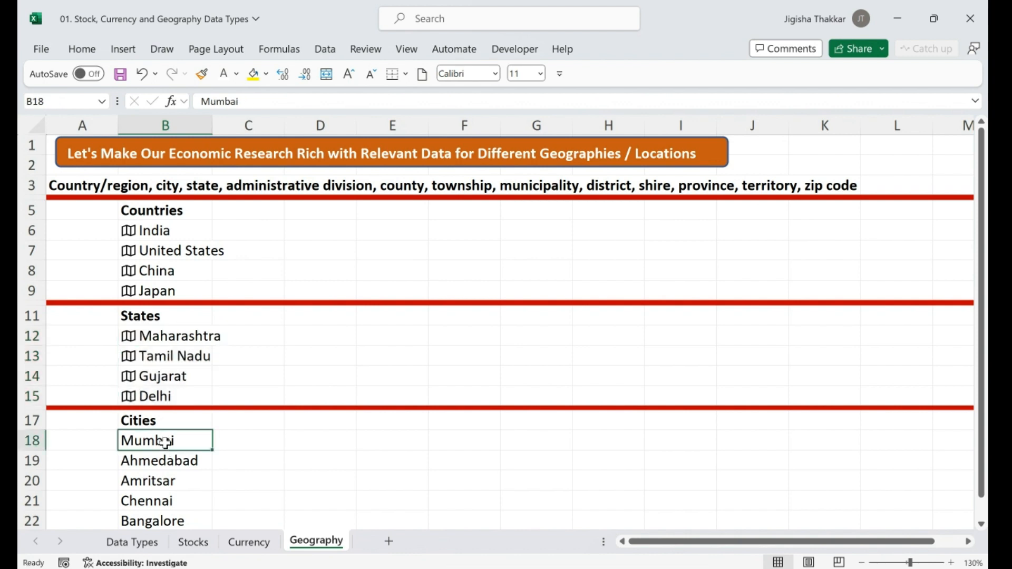
pyautogui.hotkey('shift', 'Down')
pyautogui.hotkey('shift', 'Down')
pyautogui.hotkey('shift', 'Down')
pyautogui.hotkey('shift', 'Down')
pyautogui.hotkey('shift', 'Down')
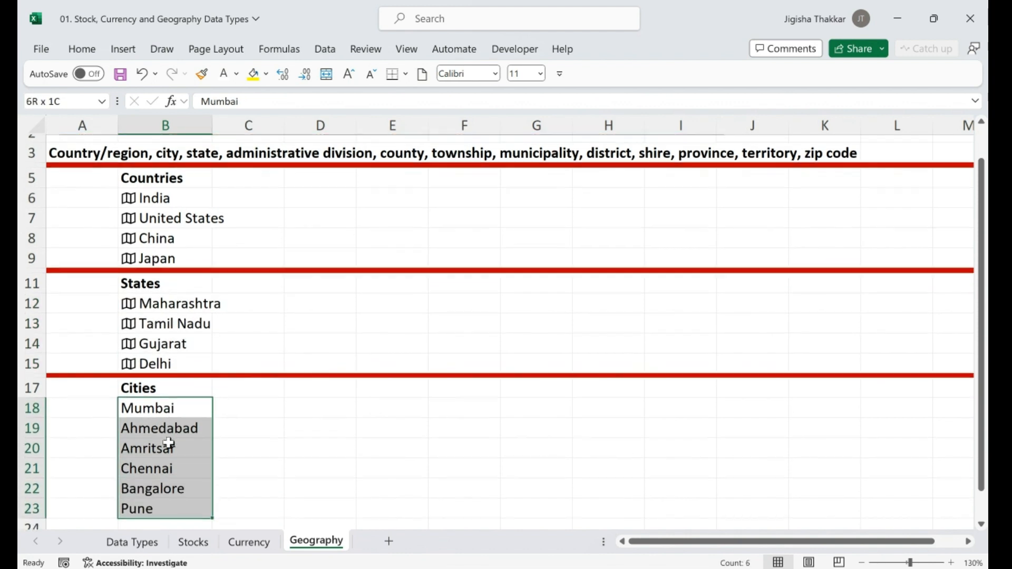
pyautogui.click(325, 49)
pyautogui.click(421, 111)
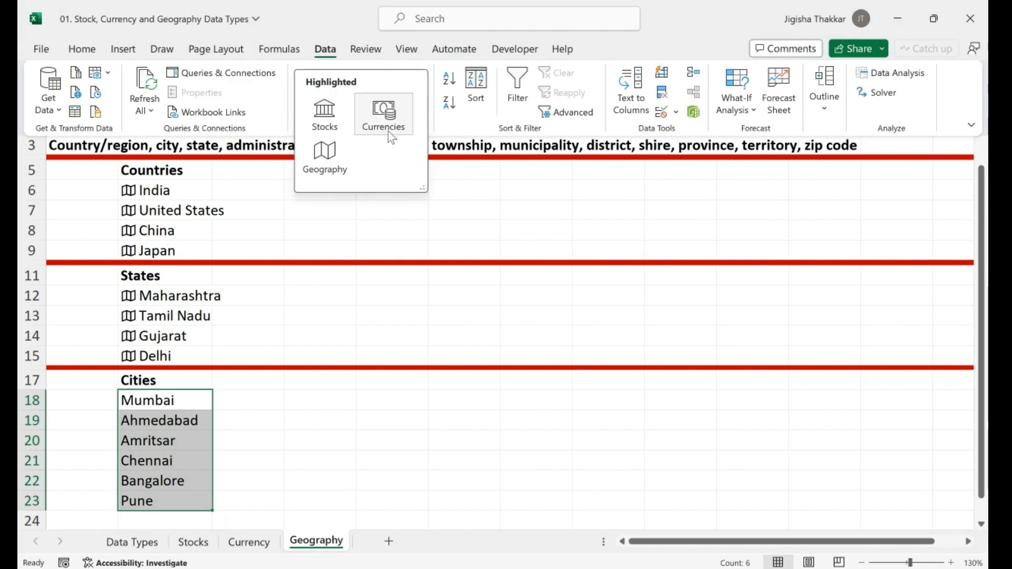
pyautogui.click(325, 154)
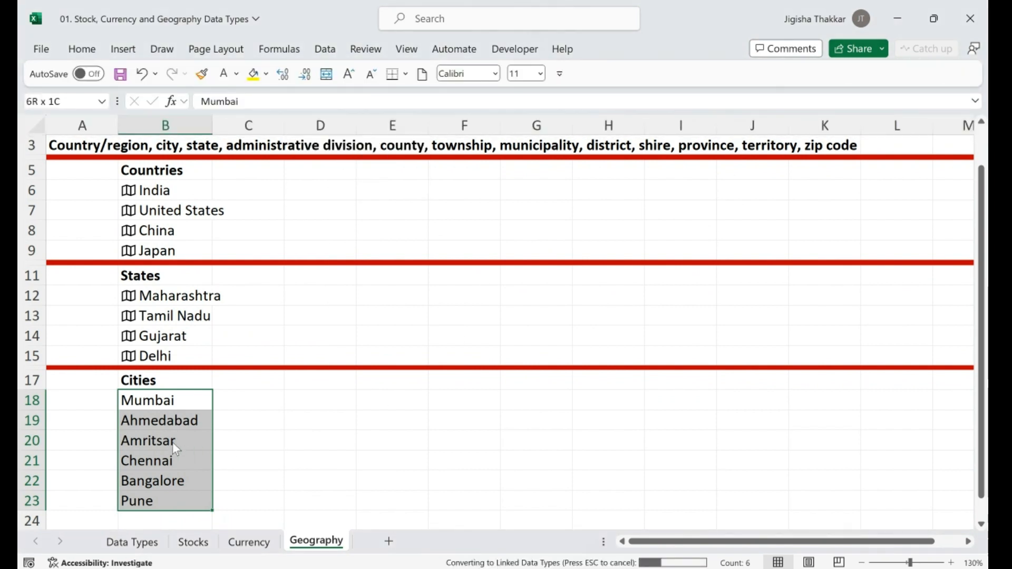
pyautogui.click(168, 422)
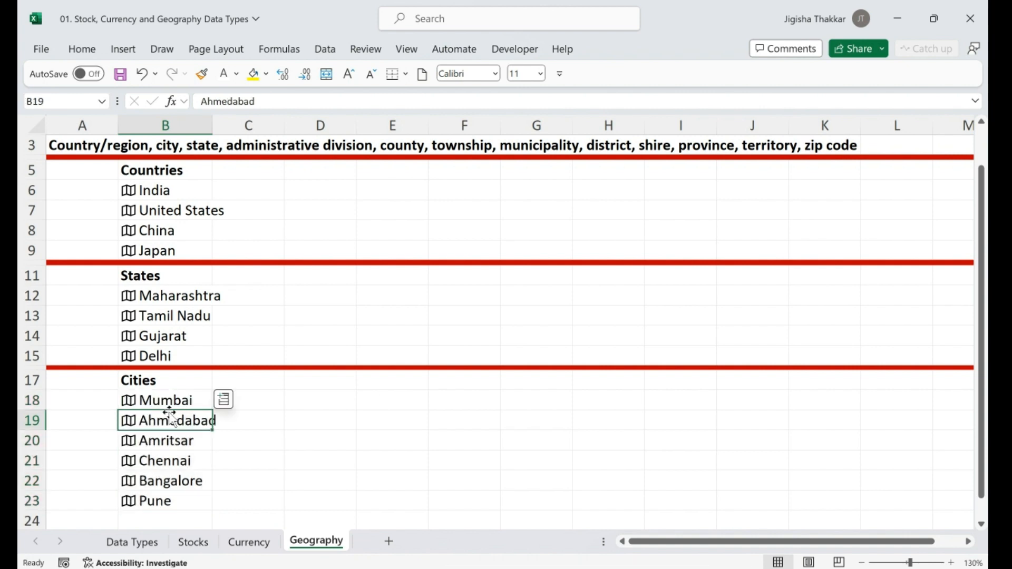
pyautogui.click(170, 316)
pyautogui.press('Up')
pyautogui.press('Up')
pyautogui.press('Up')
pyautogui.press('Up')
pyautogui.press('Up')
pyautogui.press('Up')
pyautogui.press('Up')
pyautogui.press('Up')
pyautogui.press('Up')
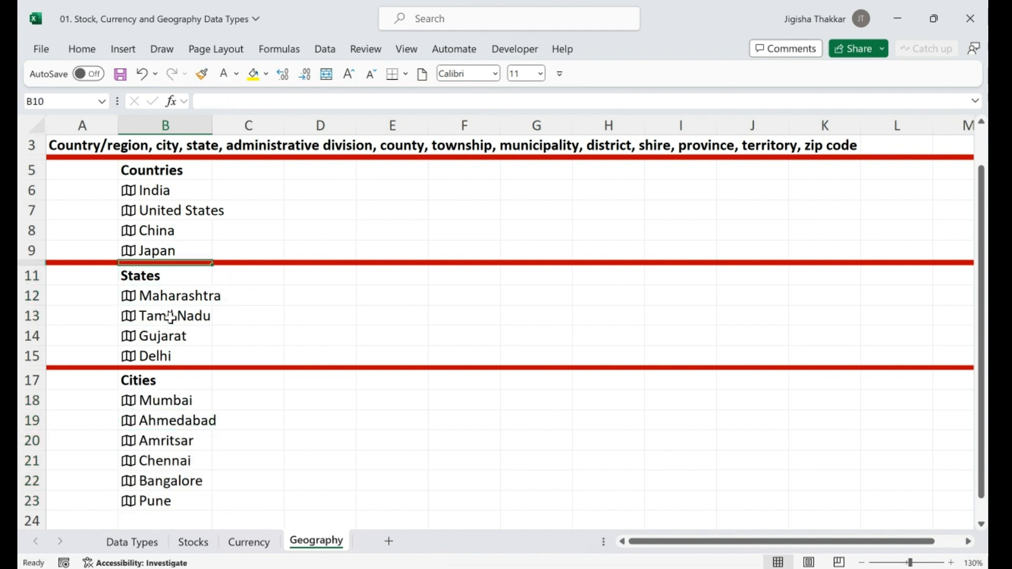
pyautogui.press('Up')
pyautogui.press('Up')
pyautogui.press('Up')
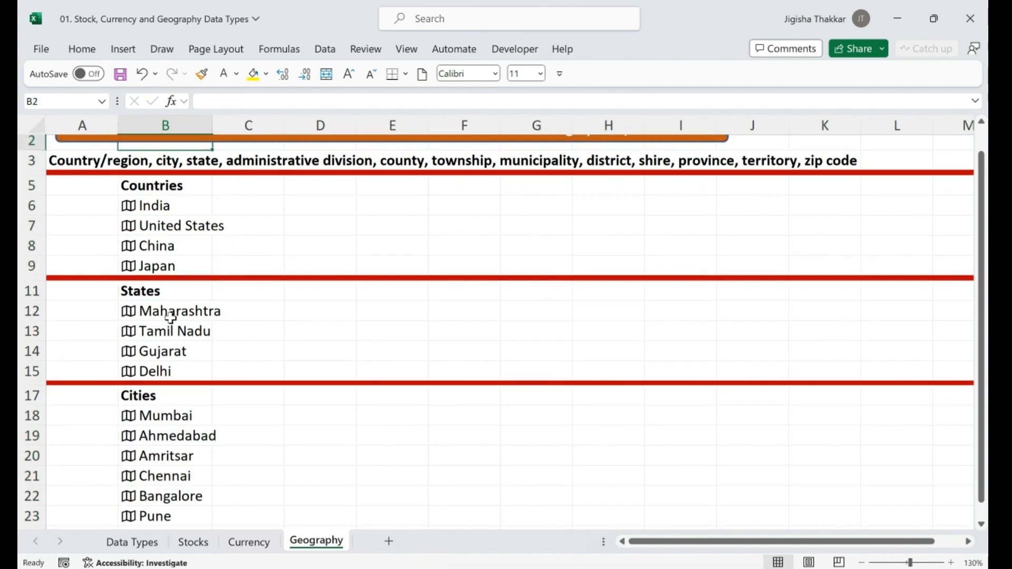
pyautogui.press('Down')
pyautogui.press('Down')
pyautogui.press('Down')
pyautogui.press('Down')
pyautogui.press('Down')
pyautogui.press('Down')
pyautogui.press('Down')
pyautogui.press('Down')
pyautogui.press('Down')
pyautogui.press('Down')
pyautogui.press('Down')
pyautogui.press('Down')
pyautogui.press('Down')
pyautogui.press('Down')
pyautogui.press('Down')
pyautogui.press('Down')
pyautogui.press('Down')
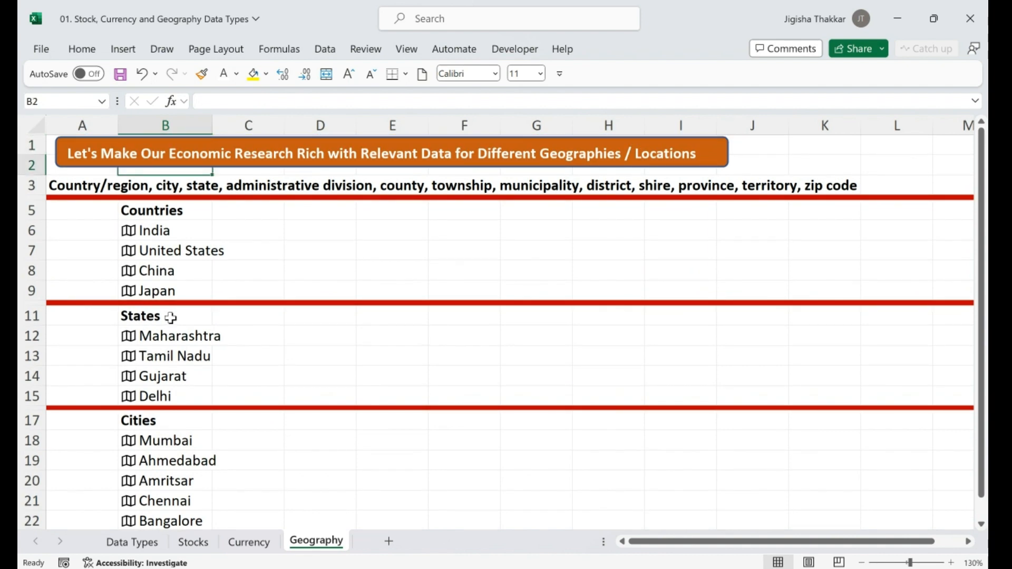
pyautogui.press('Down')
pyautogui.press('Down')
pyautogui.press('Down')
pyautogui.press('Down')
pyautogui.press('Down')
pyautogui.press('Down')
pyautogui.press('Down')
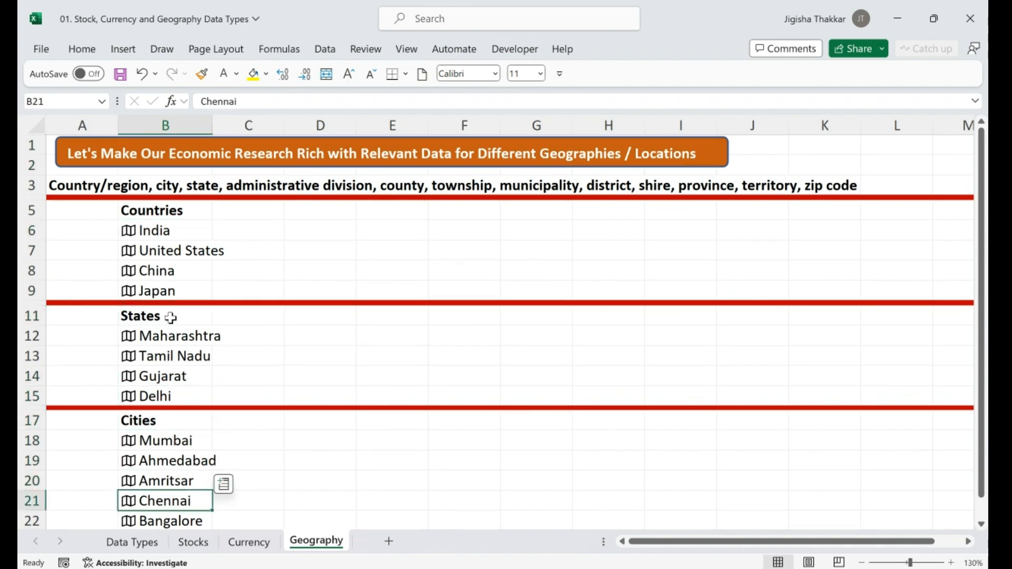
# Add Nagpur and Kolhapur below Pune in the cities list
pyautogui.press('Up')
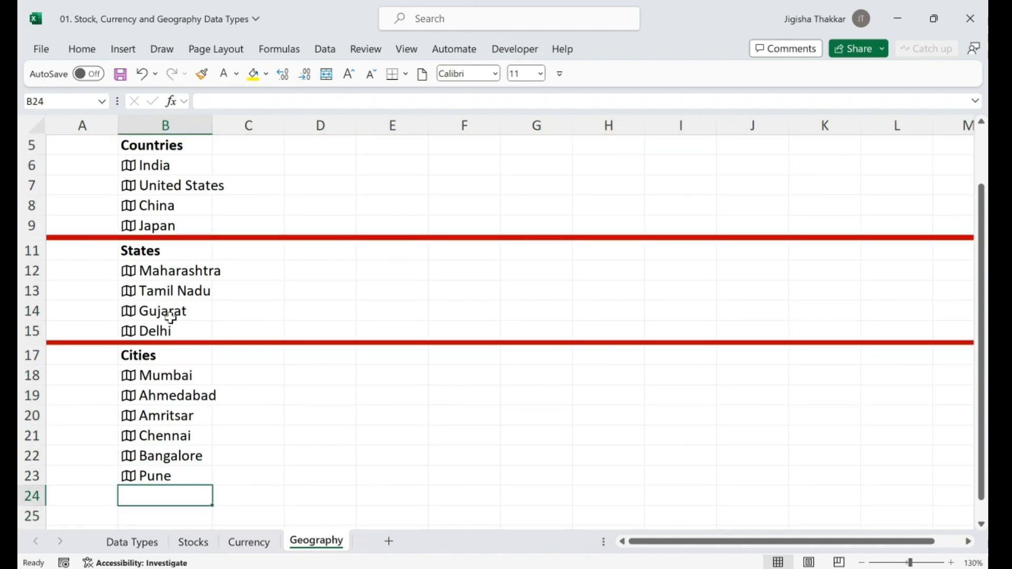
pyautogui.write('Nagpur')
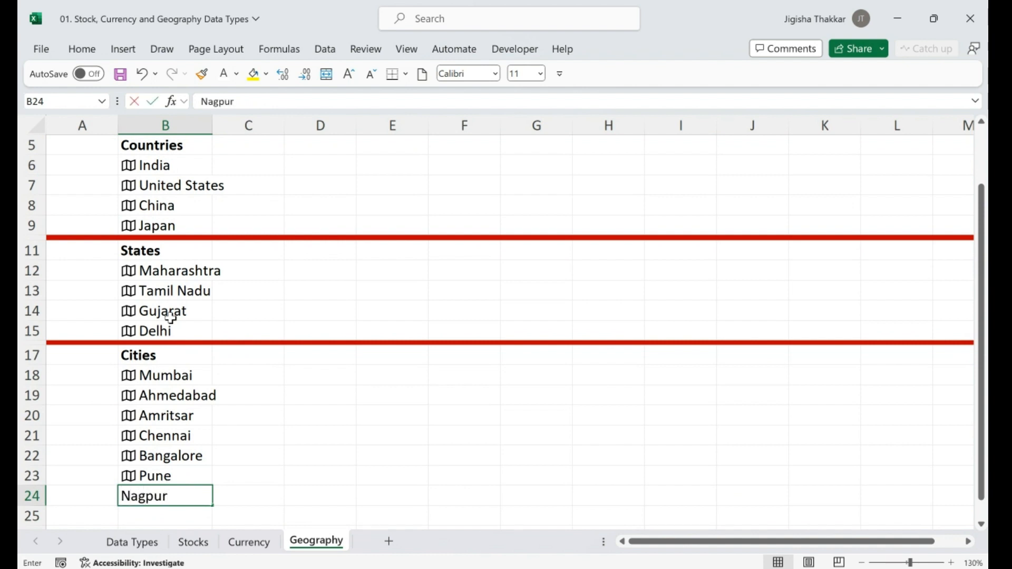
pyautogui.press('Return')
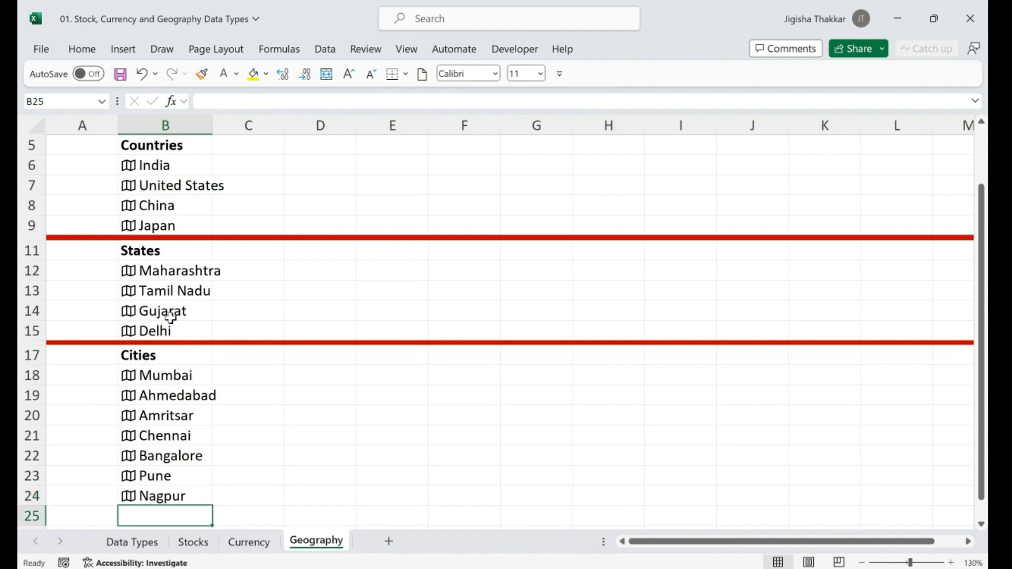
pyautogui.write('Kolhapur')
pyautogui.press('Return')
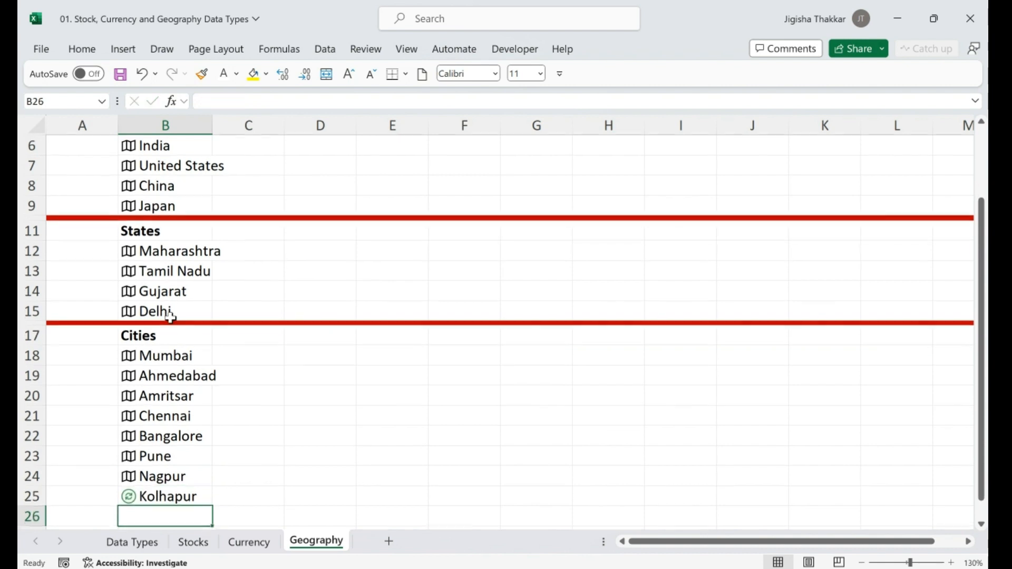
pyautogui.press('Up')
pyautogui.press('Up')
pyautogui.press('Down')
pyautogui.press('Down')
pyautogui.press('Down')
pyautogui.press('Down')
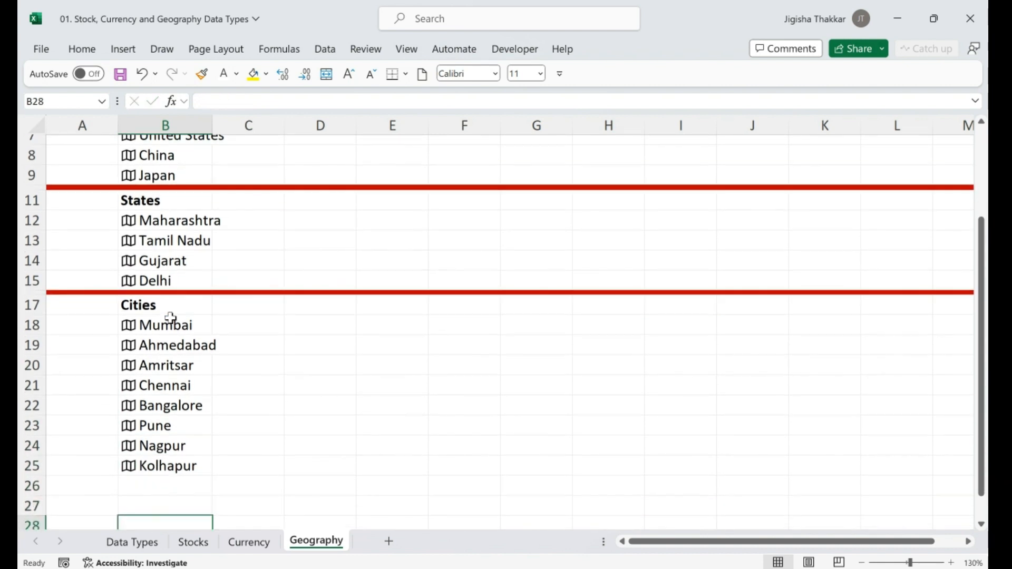
pyautogui.press('Up')
pyautogui.press('Up')
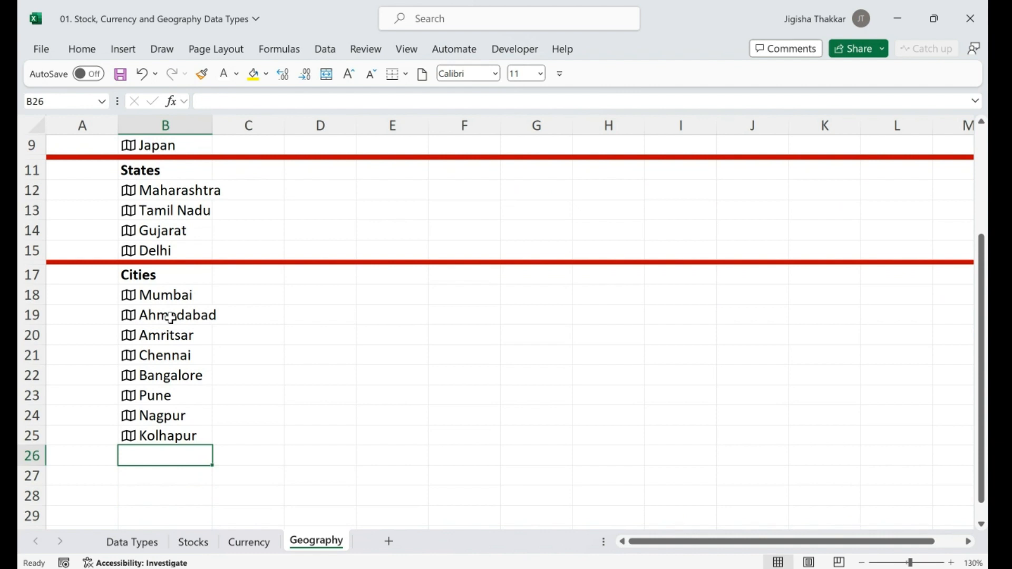
# Add Palghar in B26, then reselect the four countries in B6:B9
pyautogui.write('Palghar')
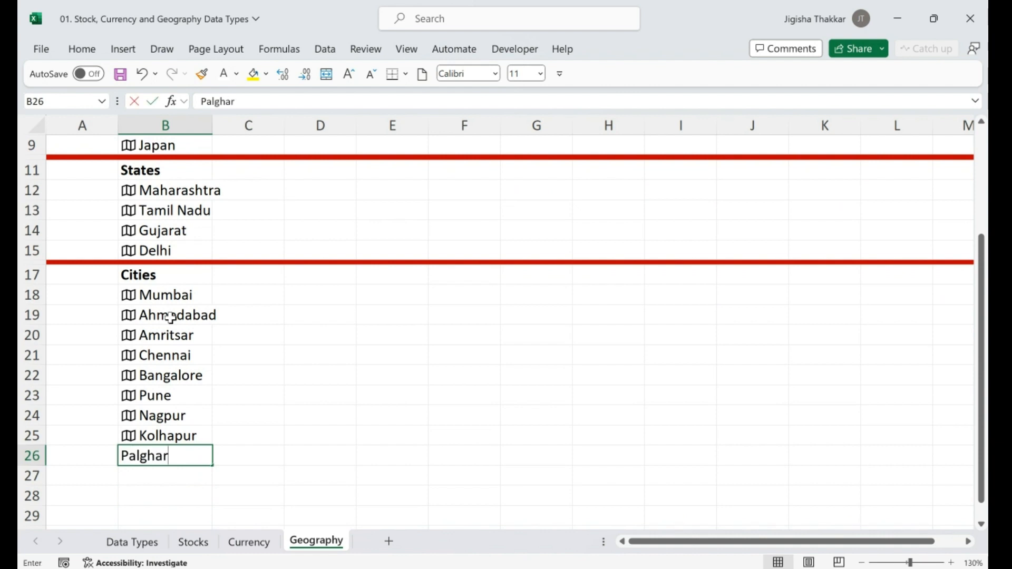
pyautogui.press('Return')
pyautogui.press('Up')
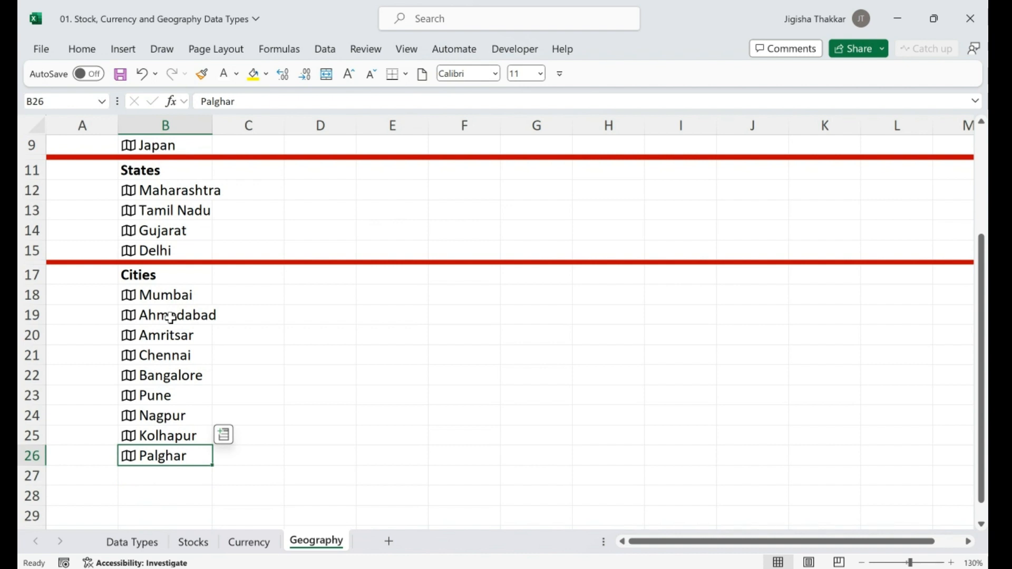
pyautogui.press('Up')
pyautogui.press('Up')
pyautogui.press('Up')
pyautogui.press('Up')
pyautogui.press('Up')
pyautogui.press('Up')
pyautogui.press('Up')
pyautogui.press('Up')
pyautogui.press('Up')
pyautogui.press('Up')
pyautogui.press('Up')
pyautogui.press('Up')
pyautogui.press('Up')
pyautogui.press('Up')
pyautogui.press('Up')
pyautogui.press('Up')
pyautogui.press('Up')
pyautogui.press('Up')
pyautogui.press('Up')
pyautogui.press('Up')
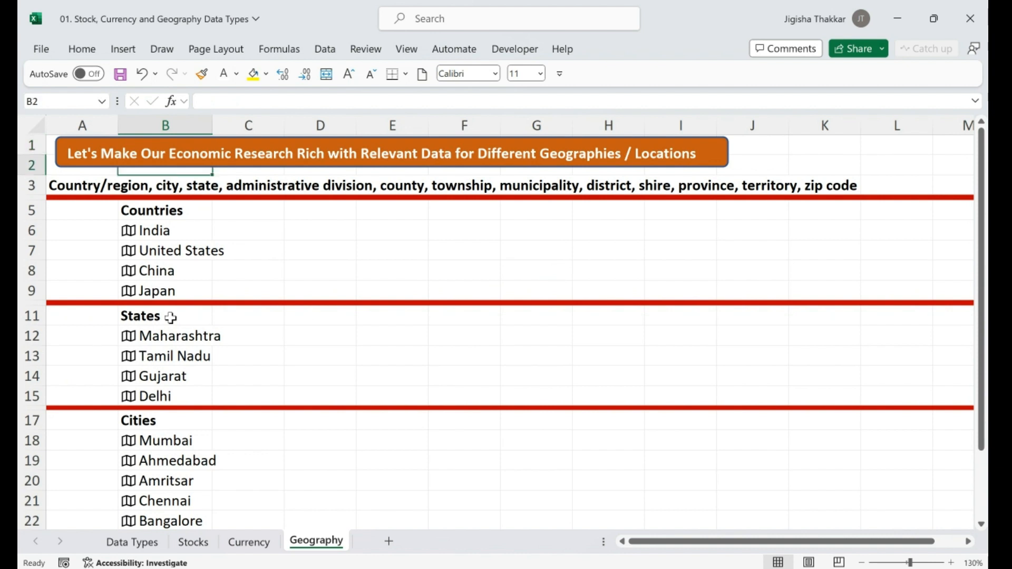
pyautogui.press('Down')
pyautogui.press('Down')
pyautogui.press('Down')
pyautogui.hotkey('shift', 'Down')
pyautogui.hotkey('shift', 'Down')
pyautogui.hotkey('shift', 'Down')
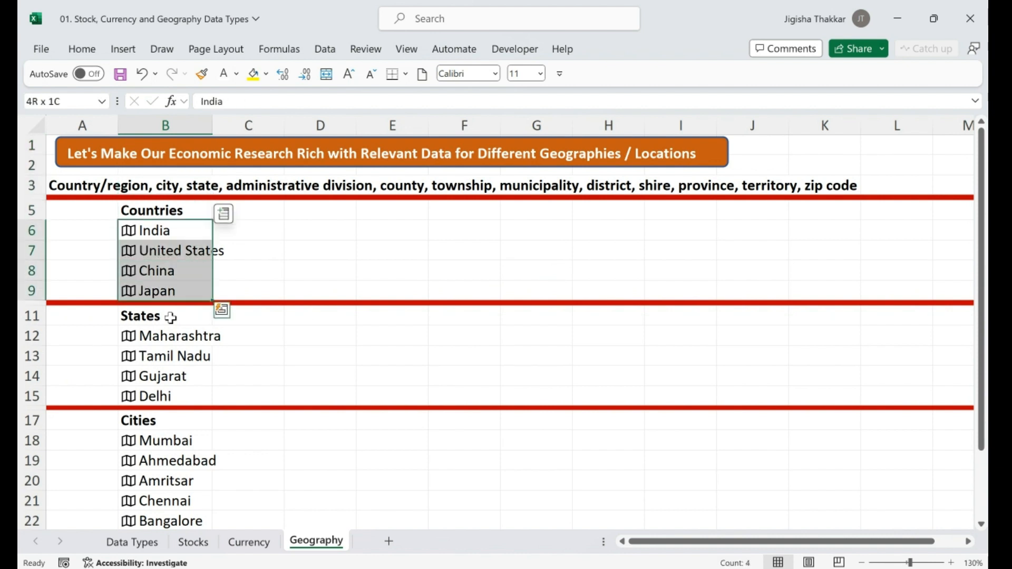
# Open the field list for the countries in B6:B9 and scroll from Abbreviation to Urban population
pyautogui.click(225, 216)
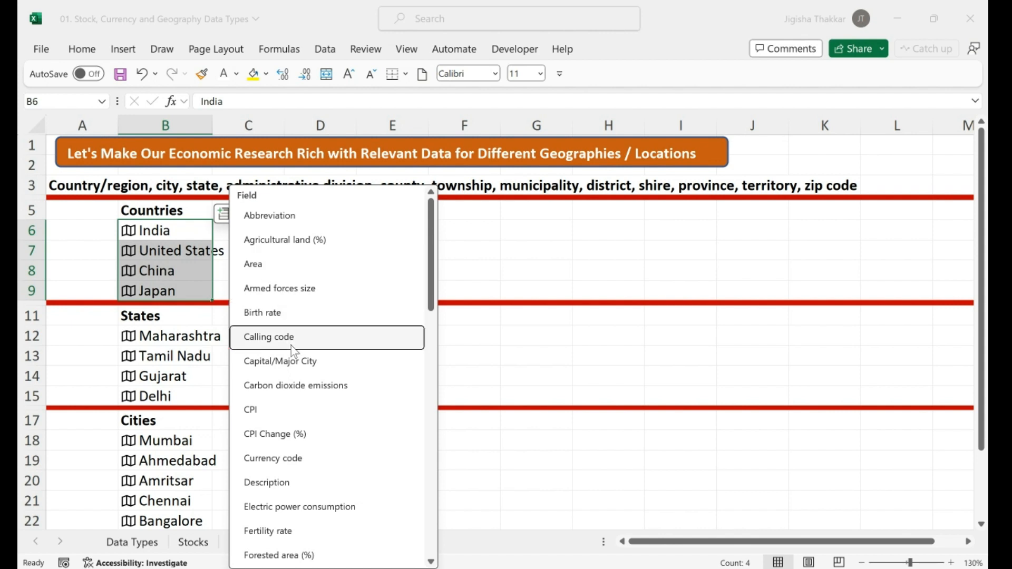
pyautogui.scroll(-3, 436, 347)
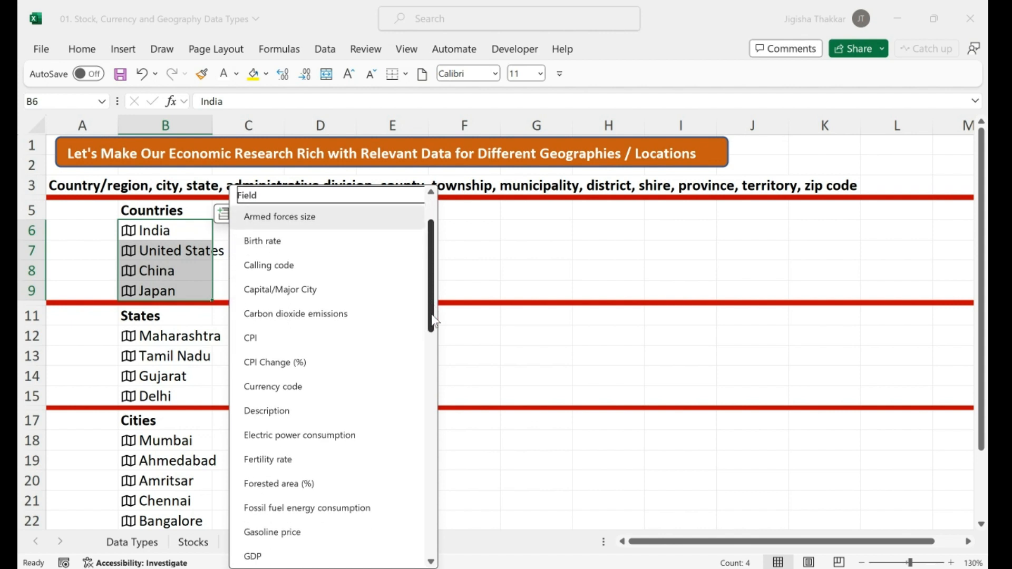
pyautogui.moveTo(436, 347); pyautogui.dragTo(436, 543)
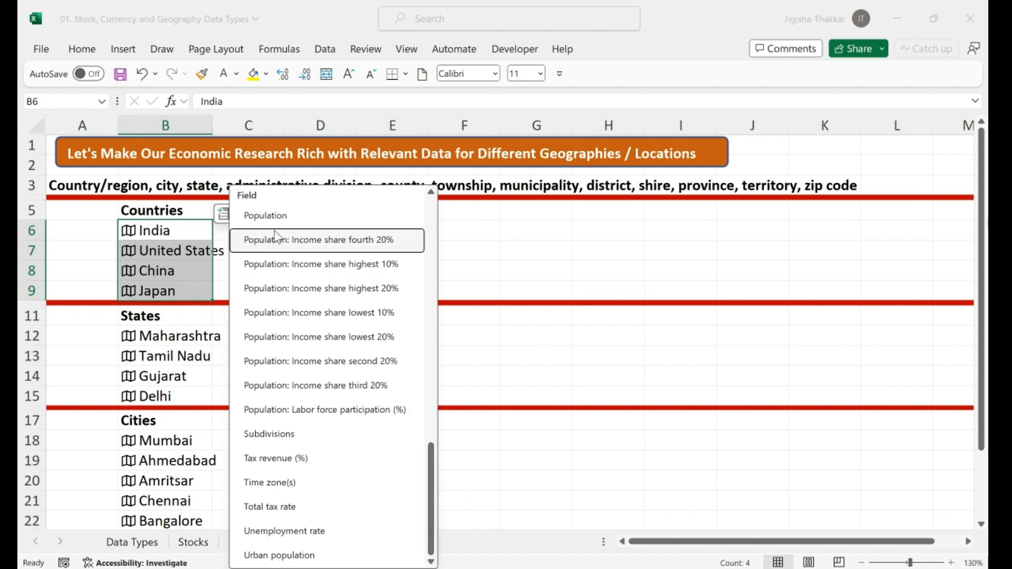
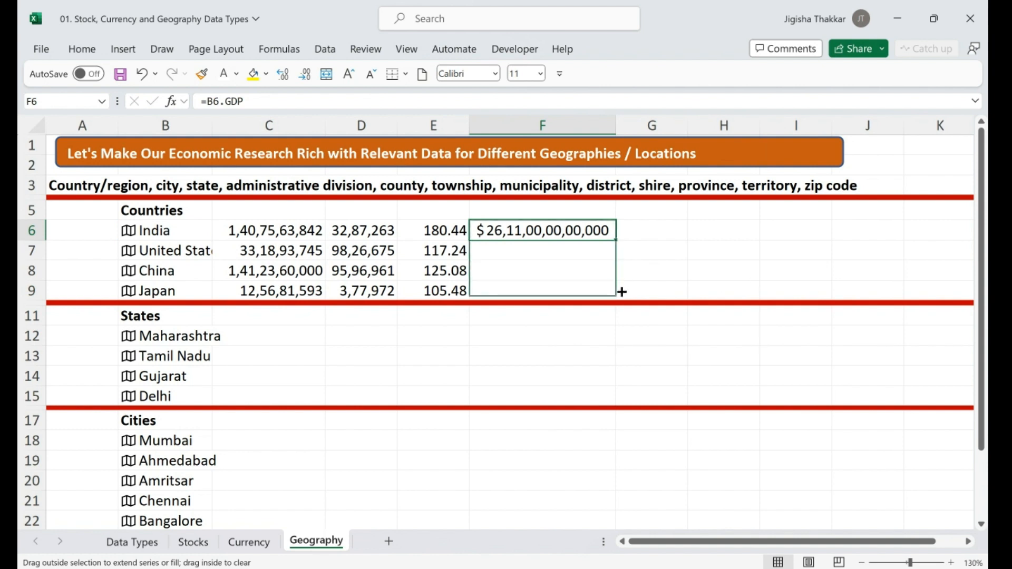
# Widen column F so every GDP value shows, and head it GDP in F5
pyautogui.moveTo(615, 116); pyautogui.dragTo(629, 116)
pyautogui.click(543, 206)
pyautogui.write('GDP')
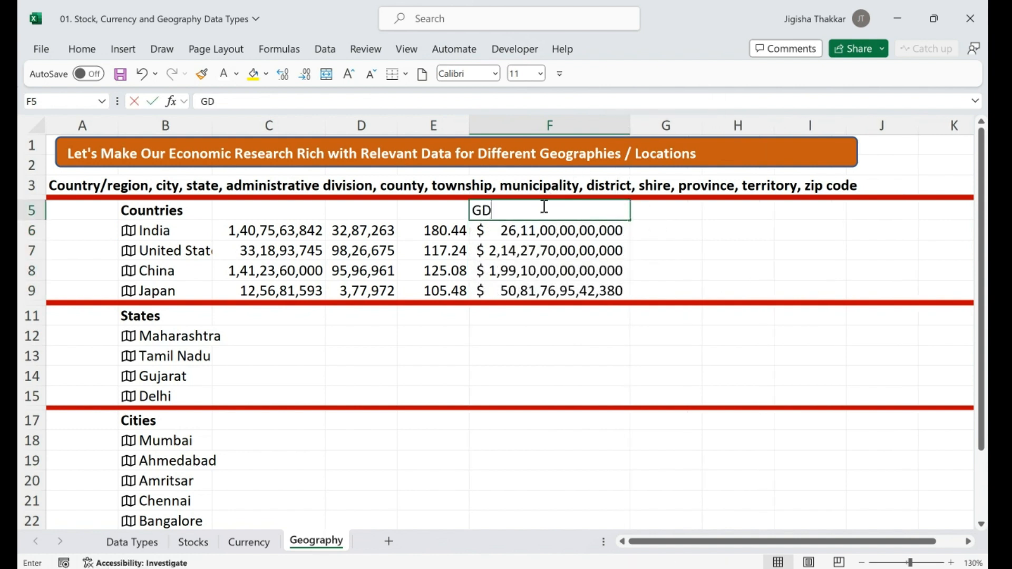
pyautogui.press('Left')
pyautogui.press('Left')
pyautogui.press('Left')
# Add the Population, Area and CPI headings in C5, D5 and E5
pyautogui.press('Down')
pyautogui.press('Up')
pyautogui.write('Population')
pyautogui.press('Right')
pyautogui.press('Down')
pyautogui.press('Up')
pyautogui.write('A')
pyautogui.press('Right')
pyautogui.press('Down')
pyautogui.press('Up')
pyautogui.write('CP')
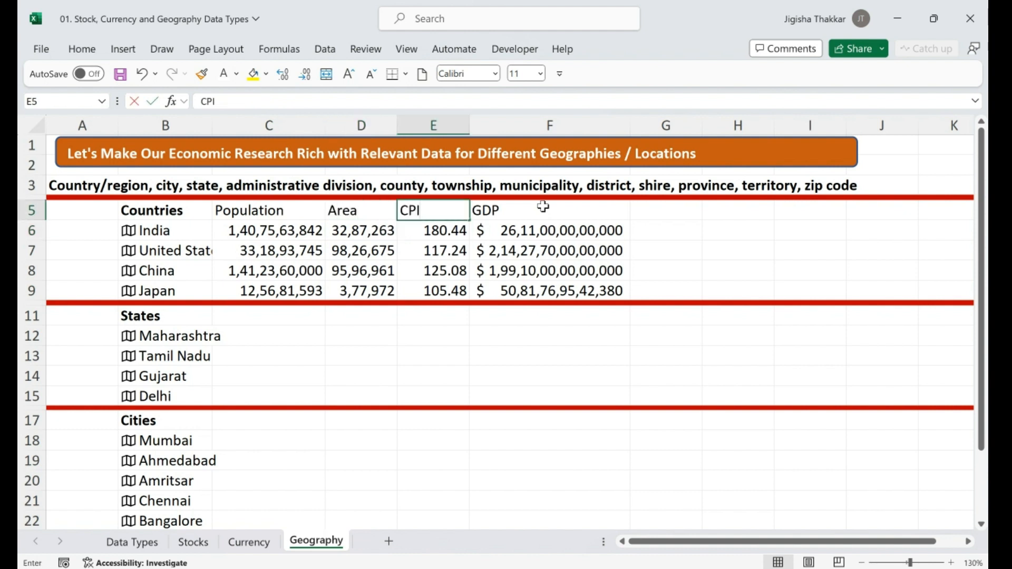
pyautogui.press('Right')
pyautogui.press('Right')
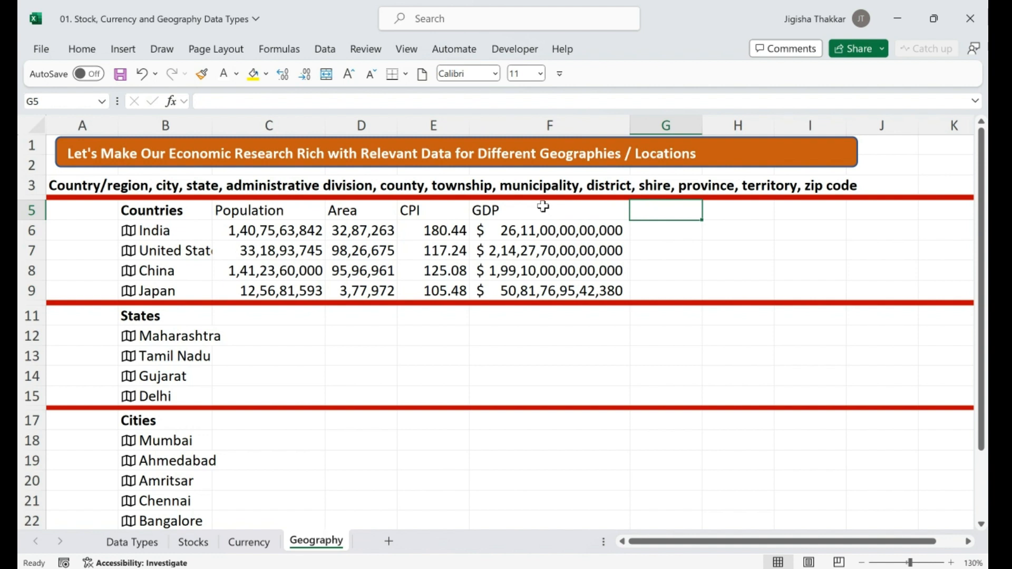
pyautogui.press('Down')
# Fill G6:G9 with each country's Tax revenue (%) field (11.2%, 9.6%, 9.4%, 11.9%)
pyautogui.write('=')
pyautogui.press('Left')
pyautogui.press('Left')
pyautogui.press('Left')
pyautogui.press('Left')
pyautogui.press('Left')
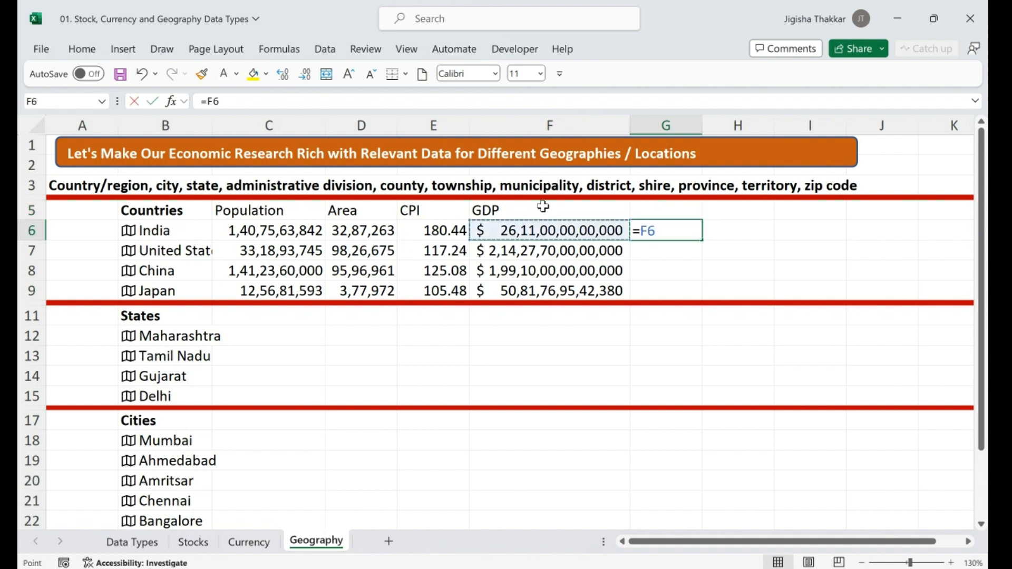
pyautogui.write('.')
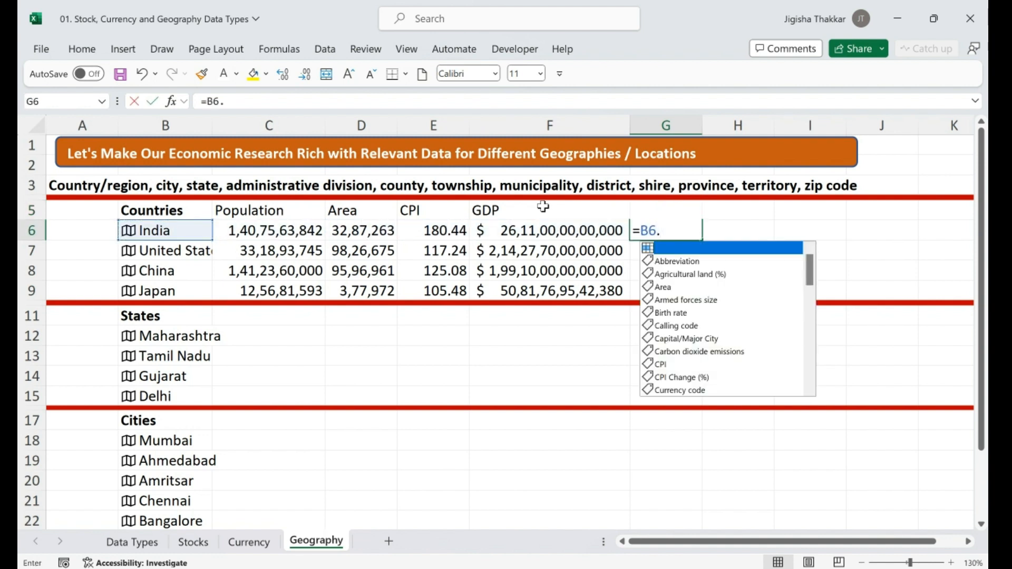
pyautogui.moveTo(811, 280); pyautogui.dragTo(811, 379)
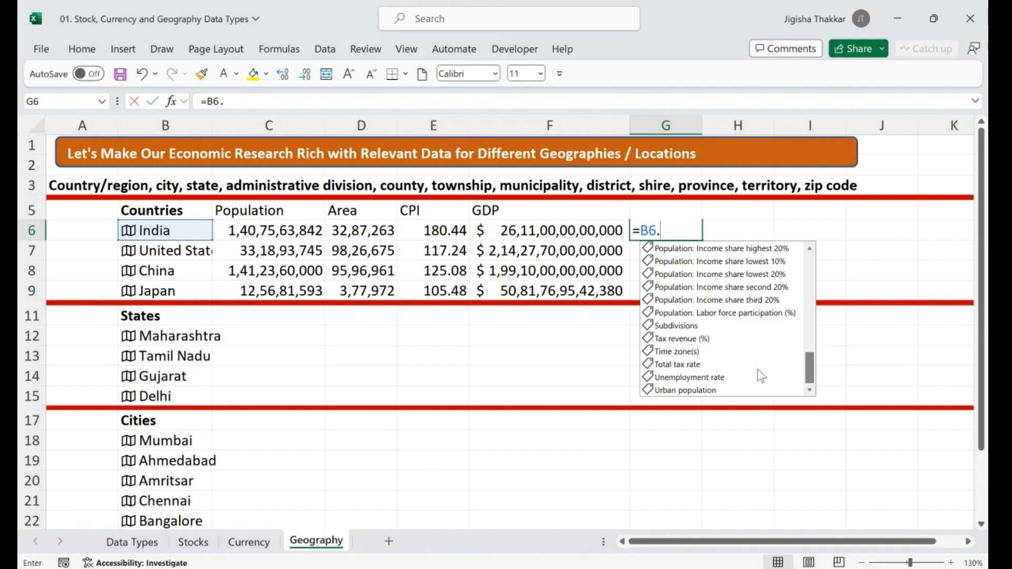
pyautogui.doubleClick(692, 339)
pyautogui.press('Return')
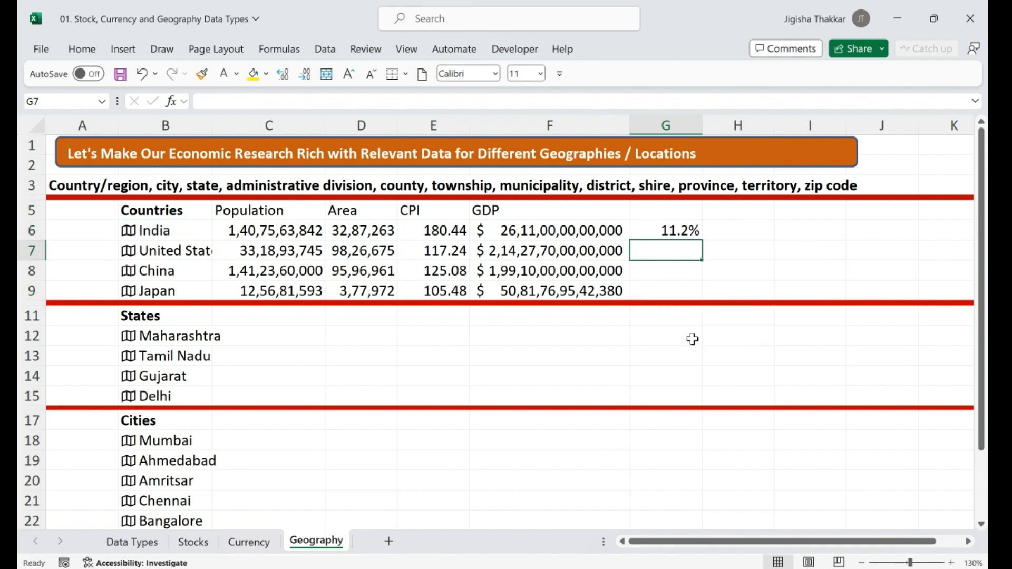
pyautogui.doubleClick(687, 226)
pyautogui.moveTo(701, 240); pyautogui.dragTo(696, 292)
pyautogui.click(731, 229)
pyautogui.write('=file')
pyautogui.press('BackSpace')
pyautogui.press('BackSpace')
pyautogui.press('BackSpace')
pyautogui.press('BackSpace')
pyautogui.press('BackSpace')
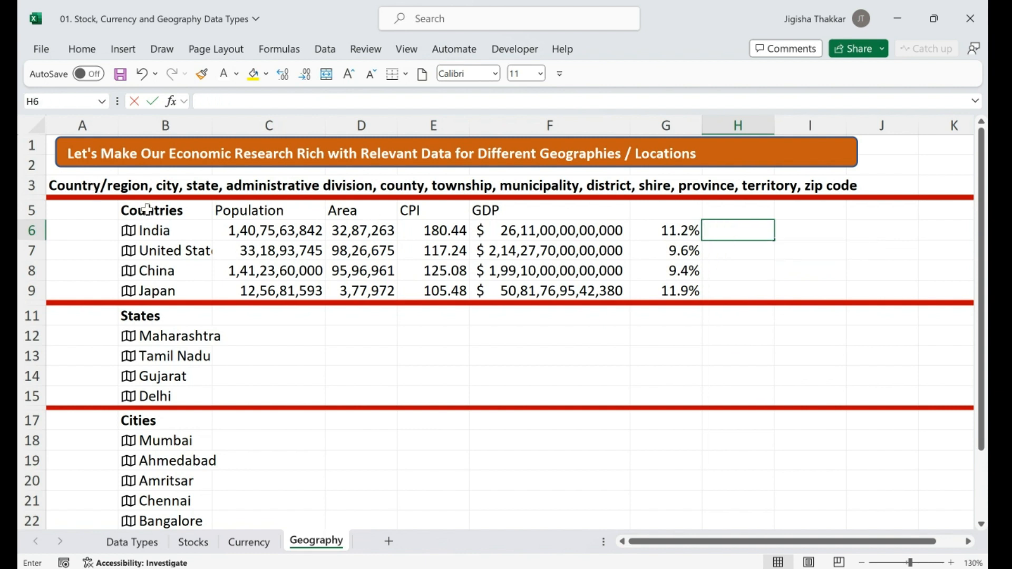
pyautogui.click(202, 232)
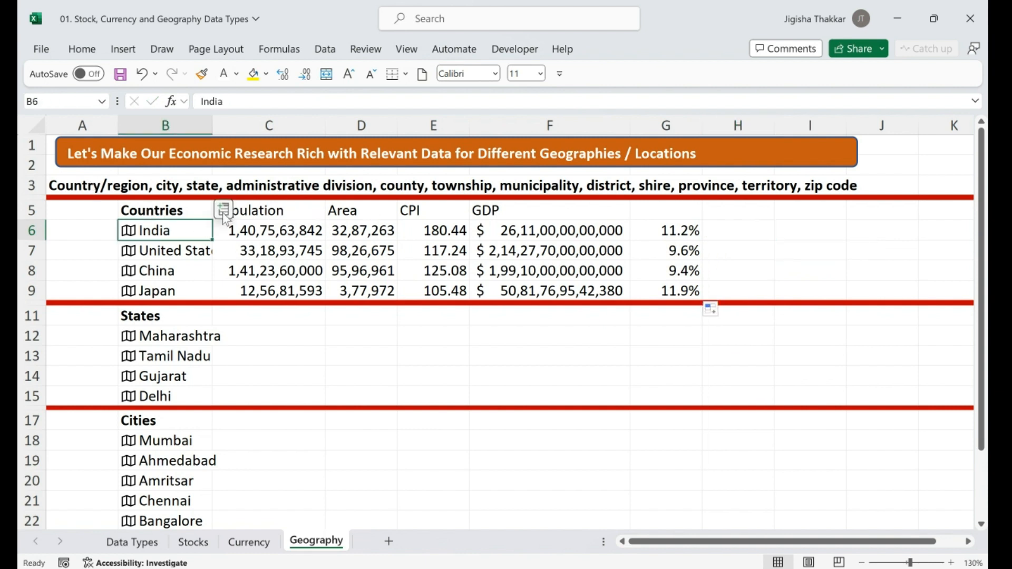
# Enter =FIELDVALUE(B6,"National anthem") in H6 and copy it down to H7:H9
pyautogui.click(224, 211)
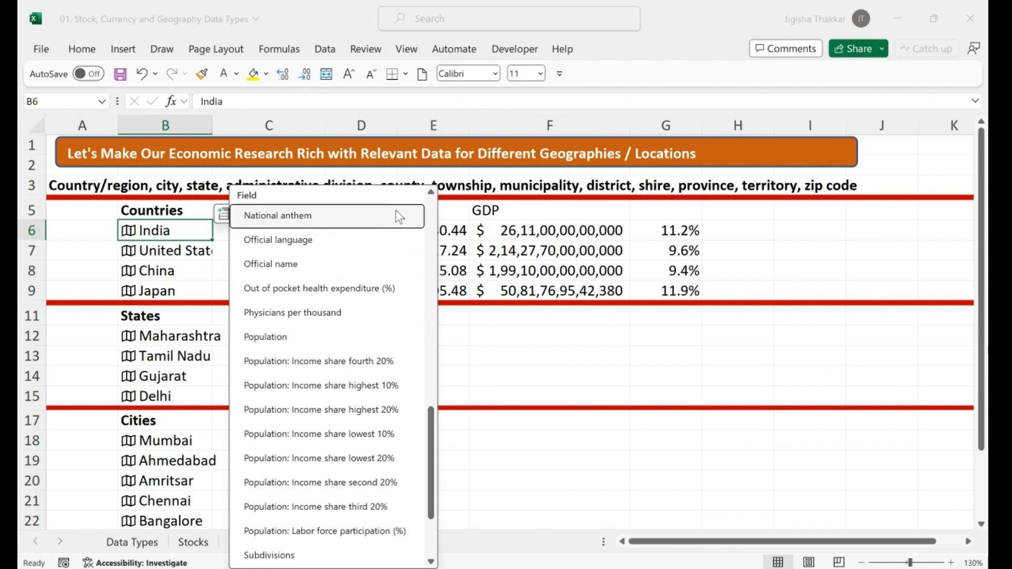
pyautogui.click(726, 230)
pyautogui.write('-field')
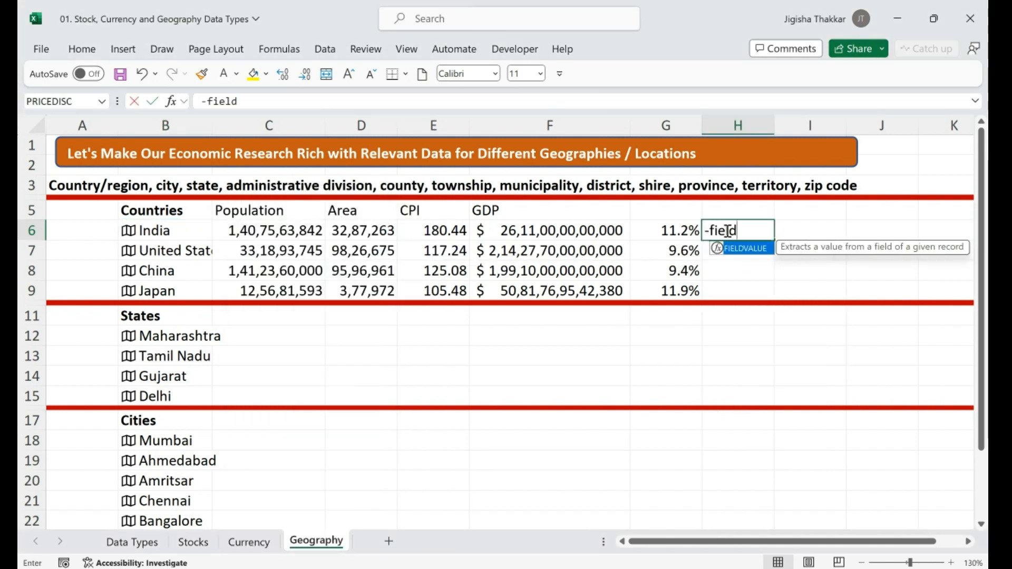
pyautogui.press('Escape')
pyautogui.write('=fiel')
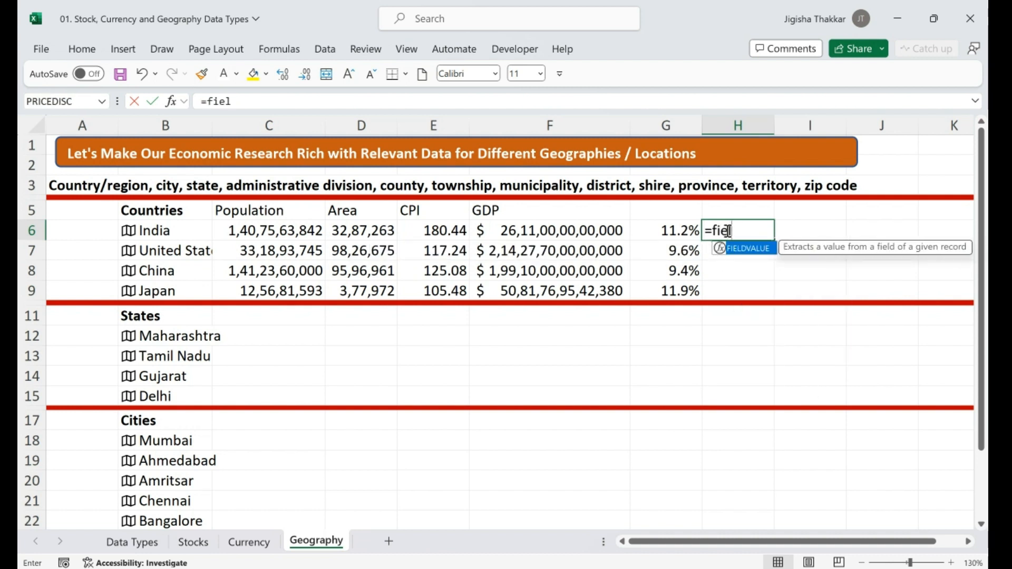
pyautogui.press('Tab')
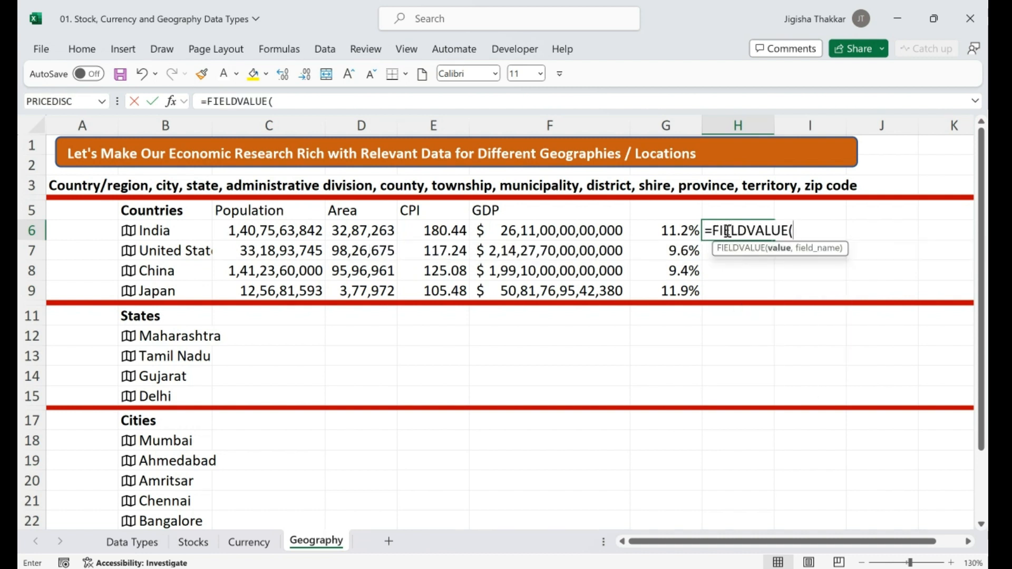
pyautogui.click(189, 225)
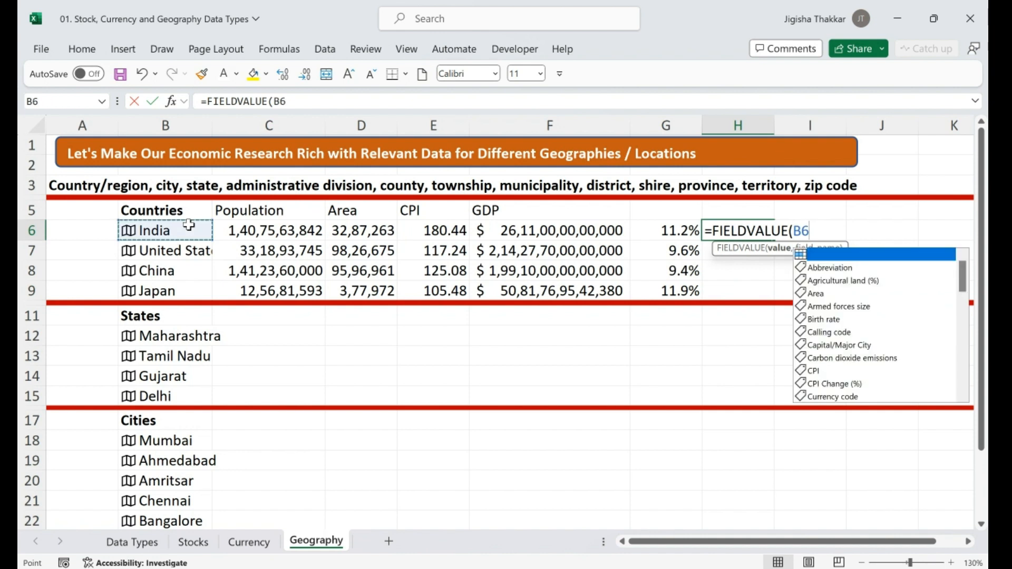
pyautogui.write(',"Natio')
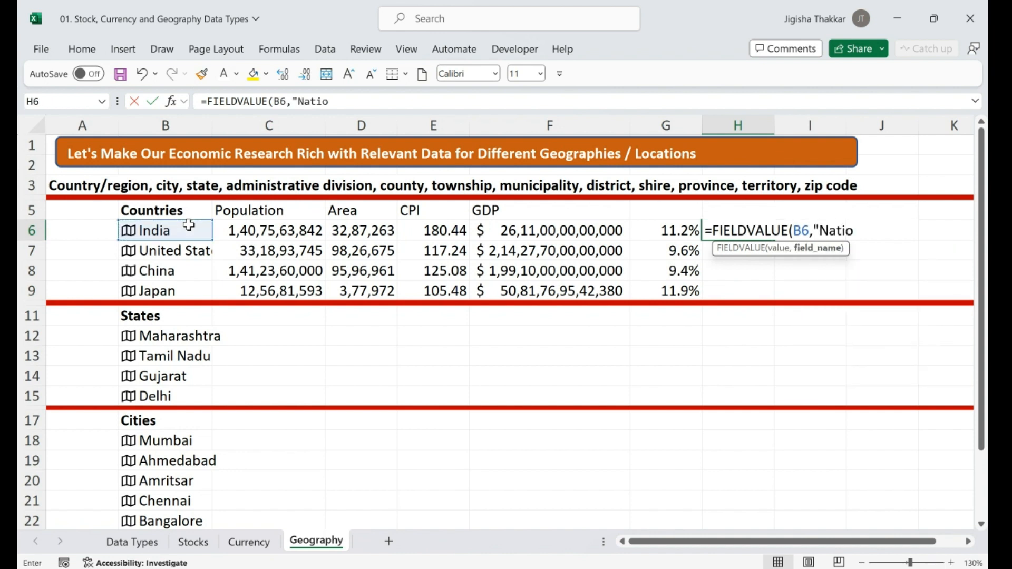
pyautogui.write('nal anthem')
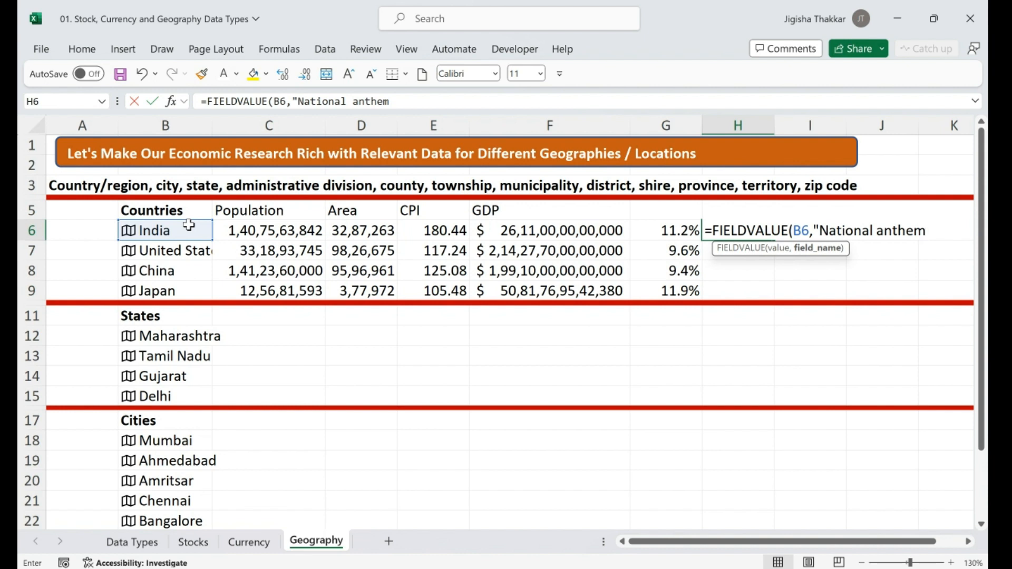
pyautogui.write('")')
pyautogui.press('Return')
pyautogui.press('Up')
pyautogui.hotkey('ctrl', 'c')
pyautogui.press('Down')
pyautogui.hotkey('shift', 'Down')
pyautogui.hotkey('shift', 'Down')
pyautogui.hotkey('ctrl', 'v')
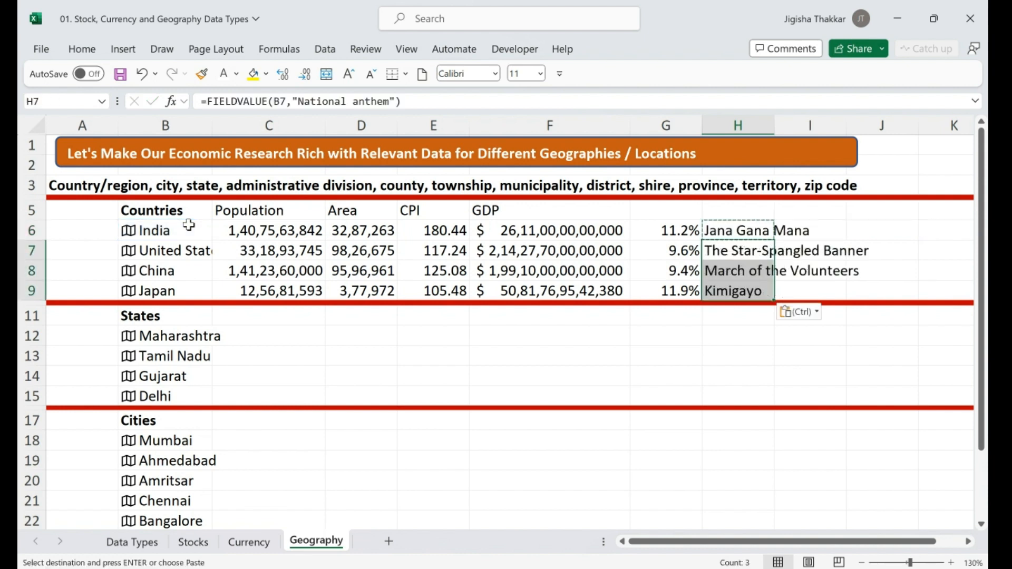
# Head columns G and H as Tax revenue and National anthem
pyautogui.press('Up')
pyautogui.press('Up')
pyautogui.press('Left')
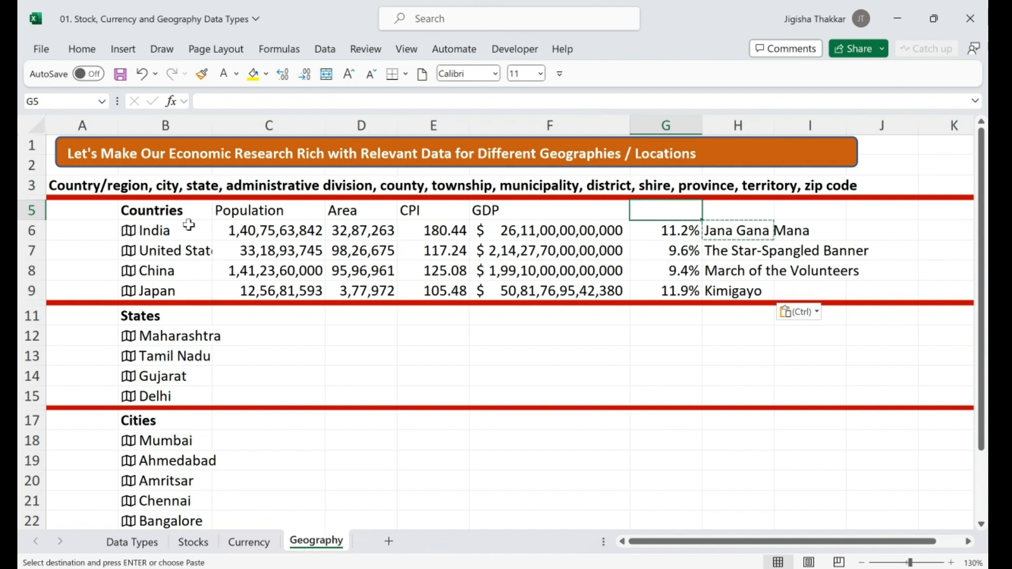
pyautogui.write('Tax revenue')
pyautogui.press('Tab')
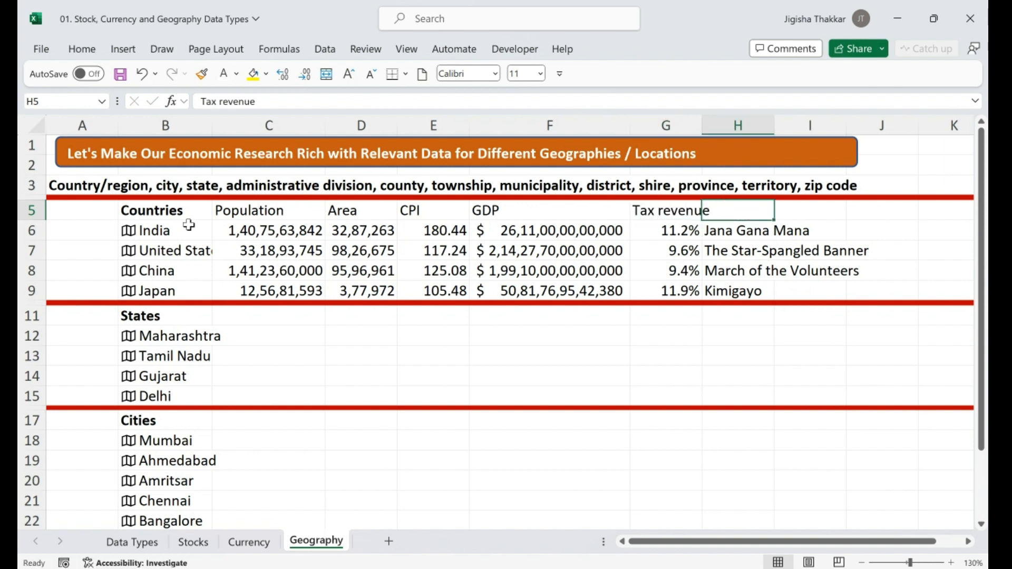
pyautogui.write('National anthem')
pyautogui.press('Return')
# Bold the headings C5:H5, then select the four states in B12:B15
pyautogui.press('Up')
pyautogui.press('Left')
pyautogui.press('Left')
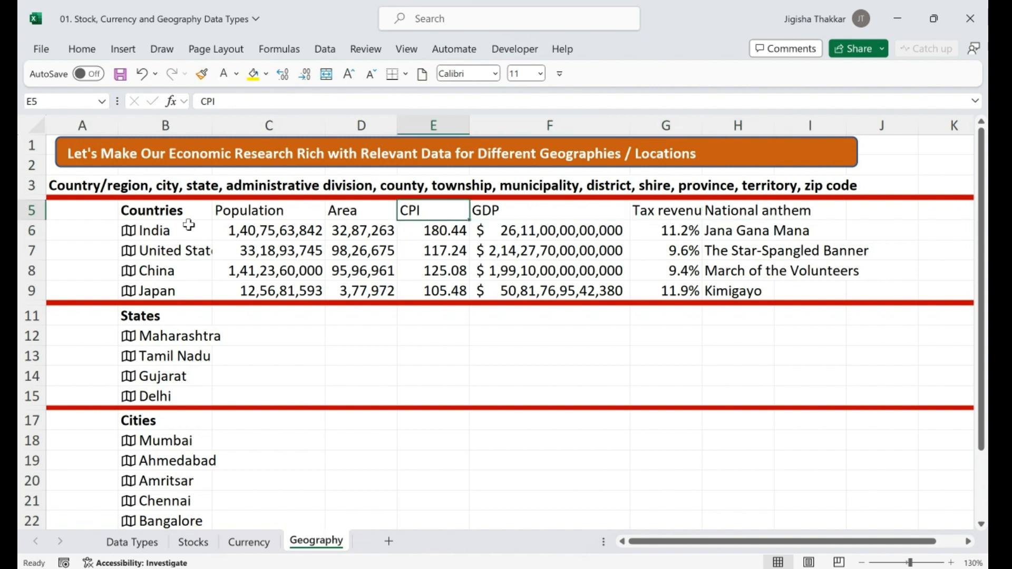
pyautogui.press('Left')
pyautogui.press('Left')
pyautogui.press('Left')
pyautogui.hotkey('shift', 'Right')
pyautogui.hotkey('shift', 'Right')
pyautogui.hotkey('shift', 'Right')
pyautogui.hotkey('shift', 'Right')
pyautogui.hotkey('shift', 'Right')
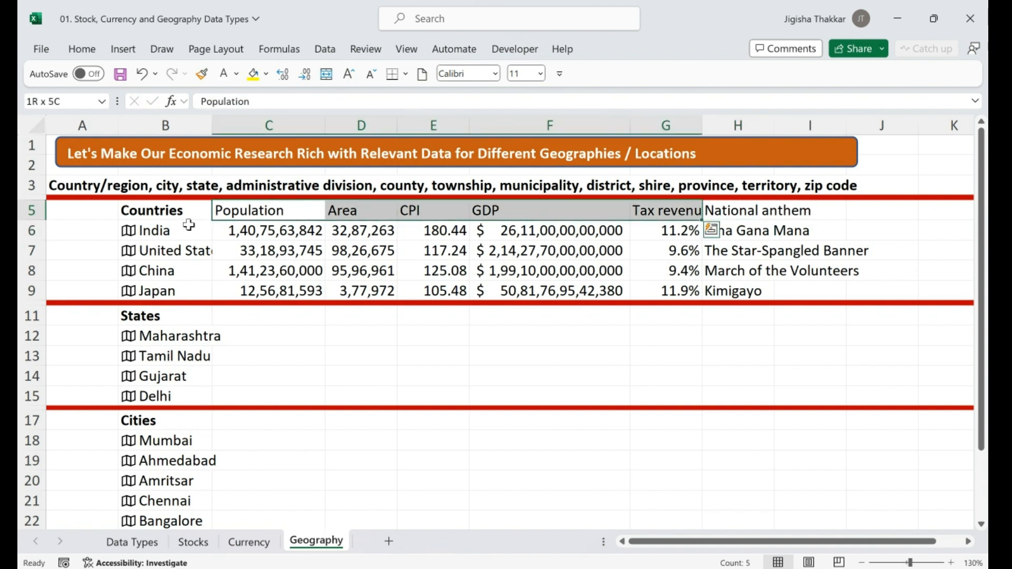
pyautogui.hotkey('ctrl', 'b')
pyautogui.press('Down')
pyautogui.press('Down')
pyautogui.press('Down')
pyautogui.press('Down')
pyautogui.press('Down')
pyautogui.press('Down')
pyautogui.press('Down')
pyautogui.press('Up')
pyautogui.press('Left')
pyautogui.hotkey('shift', 'Down')
pyautogui.hotkey('shift', 'Down')
pyautogui.hotkey('shift', 'Down')
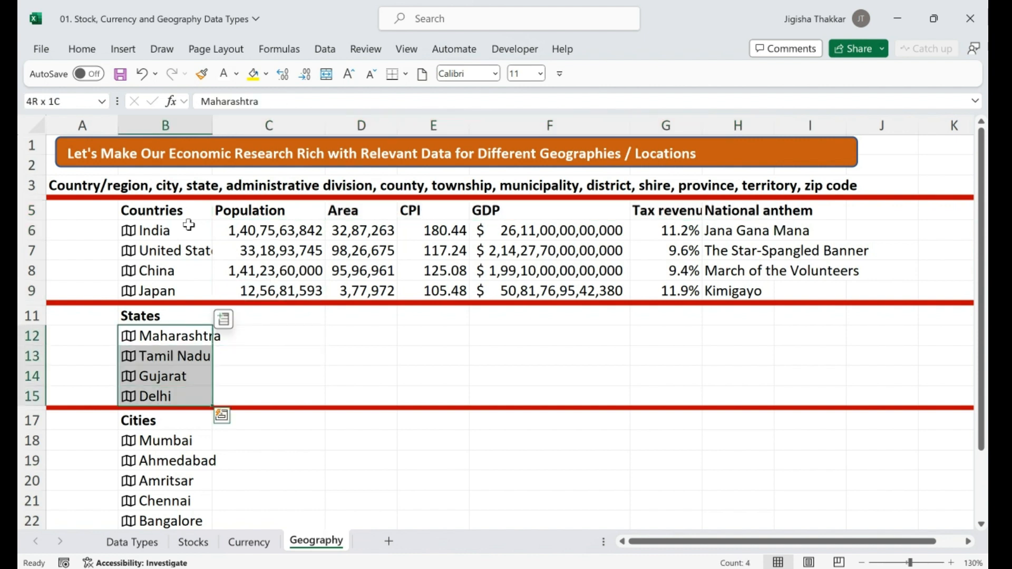
# Insert the Population and Area fields for the states in B12:B15, e.g. Maharashtra 11,23,74,333
pyautogui.click(223, 319)
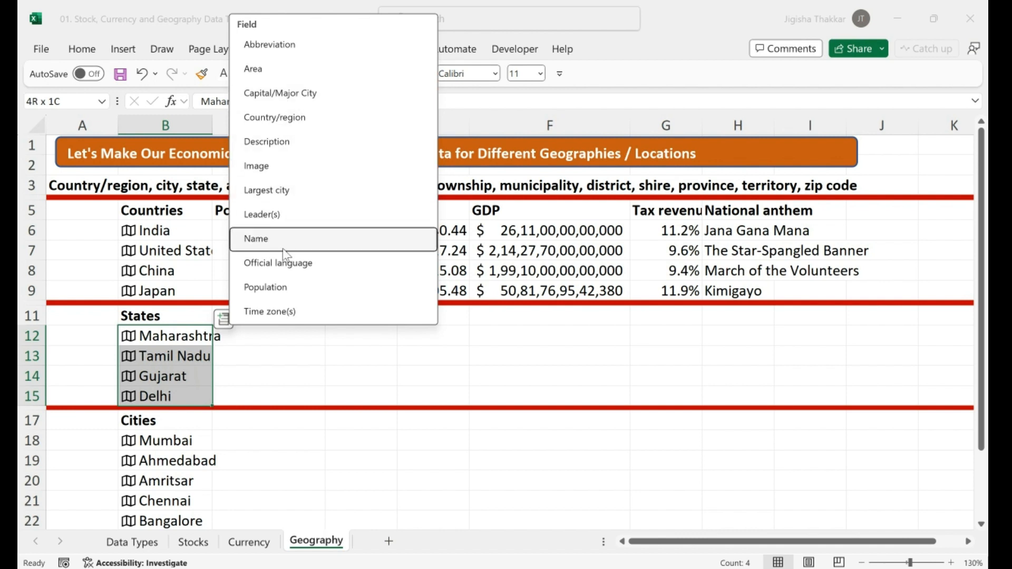
pyautogui.click(287, 289)
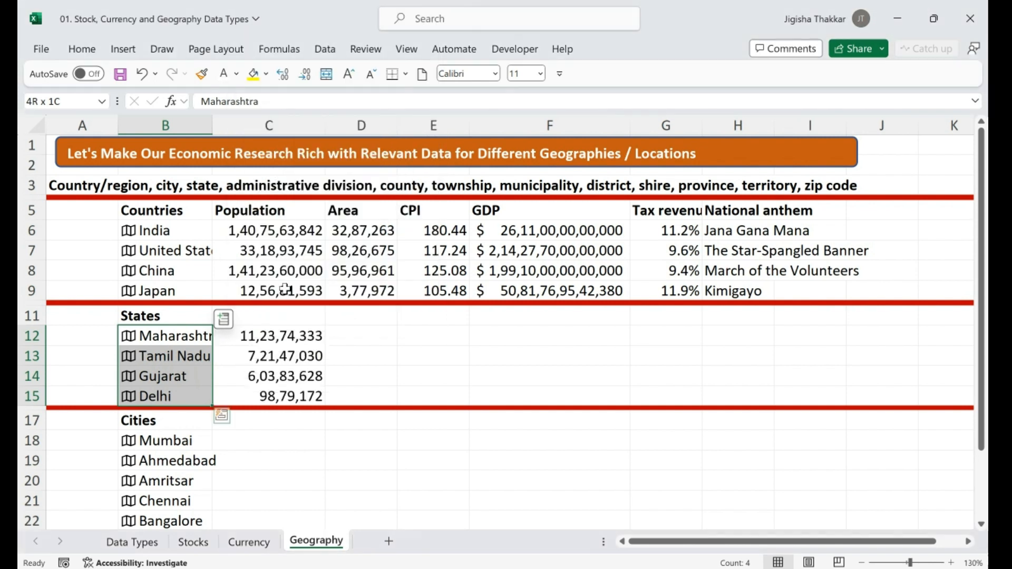
pyautogui.click(225, 318)
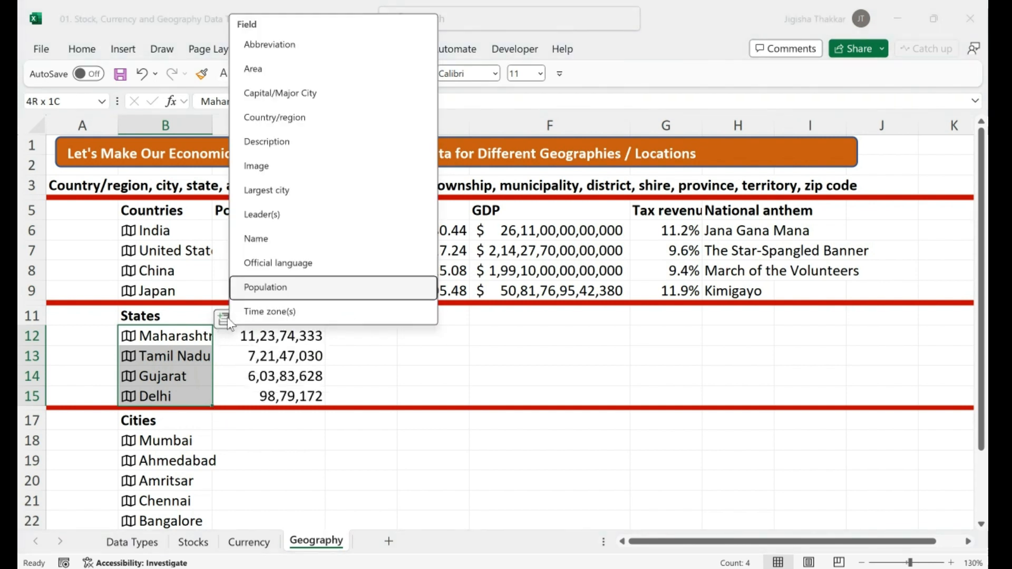
pyautogui.click(274, 69)
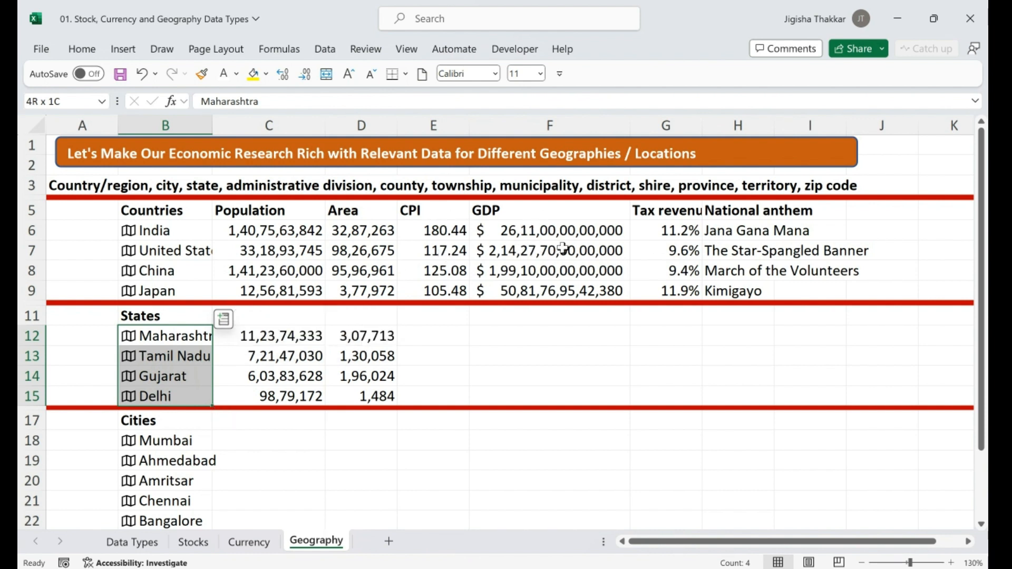
pyautogui.click(224, 321)
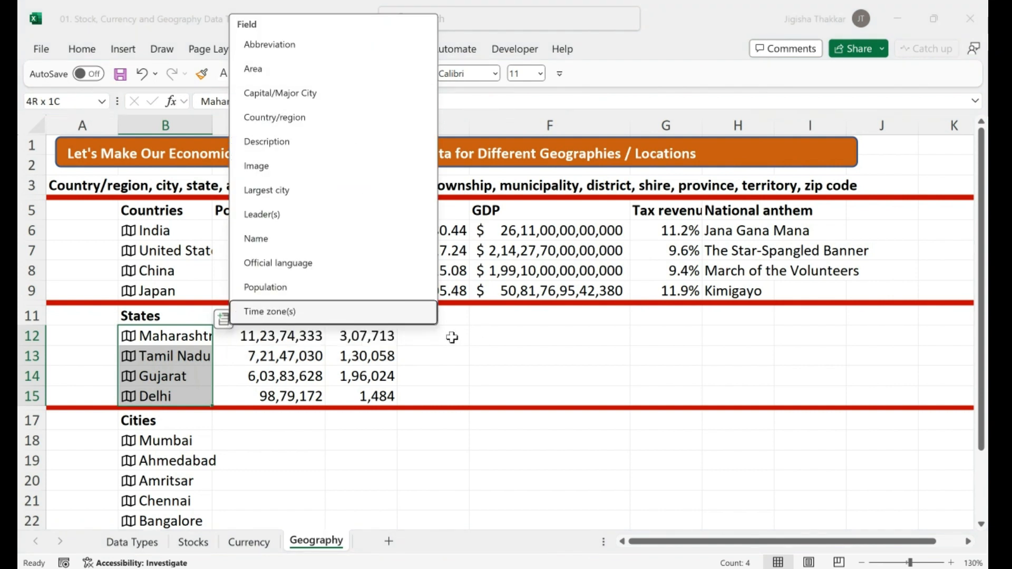
pyautogui.click(453, 337)
# Enter =B12.[Official language] in E12 and copy it down through E15
pyautogui.write('=')
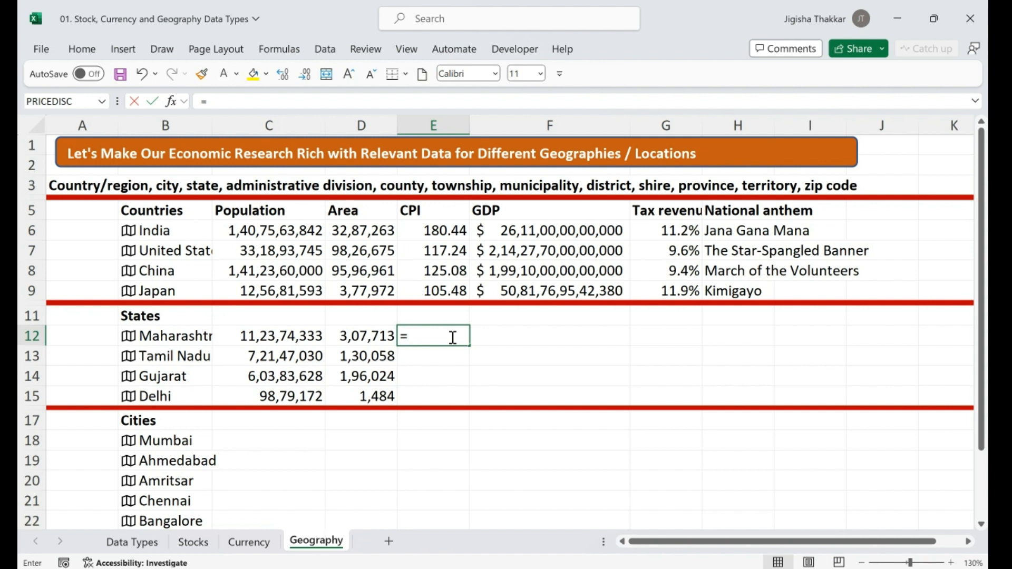
pyautogui.press('Left')
pyautogui.press('Left')
pyautogui.press('Left')
pyautogui.write('.off')
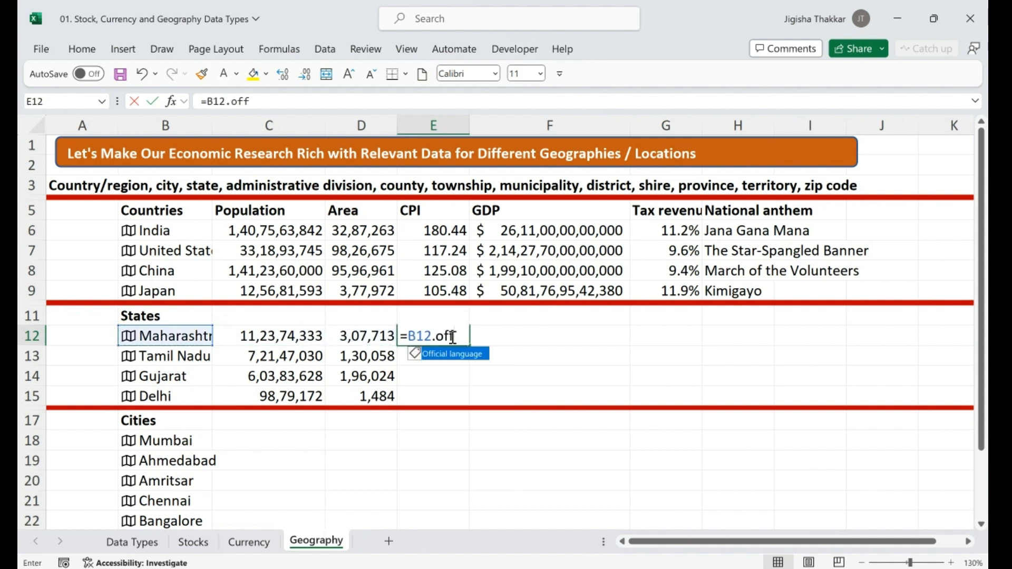
pyautogui.press('Tab')
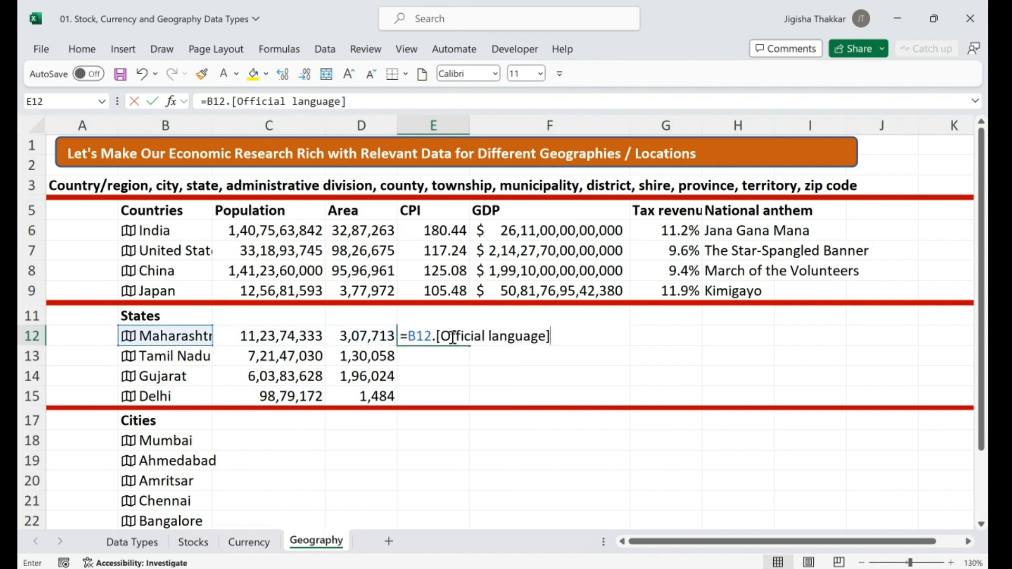
pyautogui.press('Return')
pyautogui.click(453, 337)
pyautogui.hotkey('ctrl', 'c')
pyautogui.press('Down')
pyautogui.hotkey('shift', 'Down')
pyautogui.hotkey('shift', 'Down')
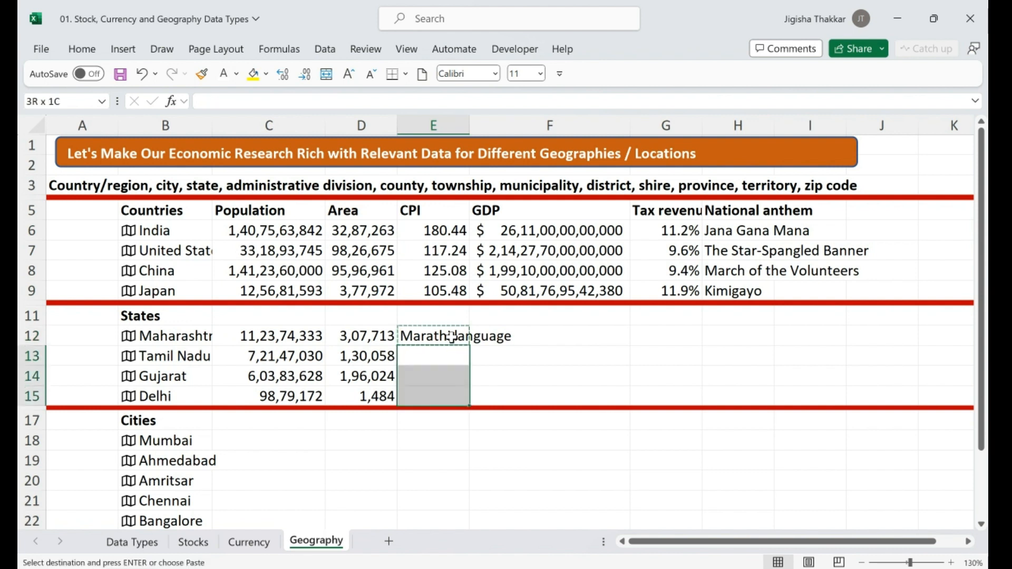
pyautogui.press('Return')
# Inspect the #FIELD! error details for Gujarat in E14 and Delhi in E15
pyautogui.press('Down')
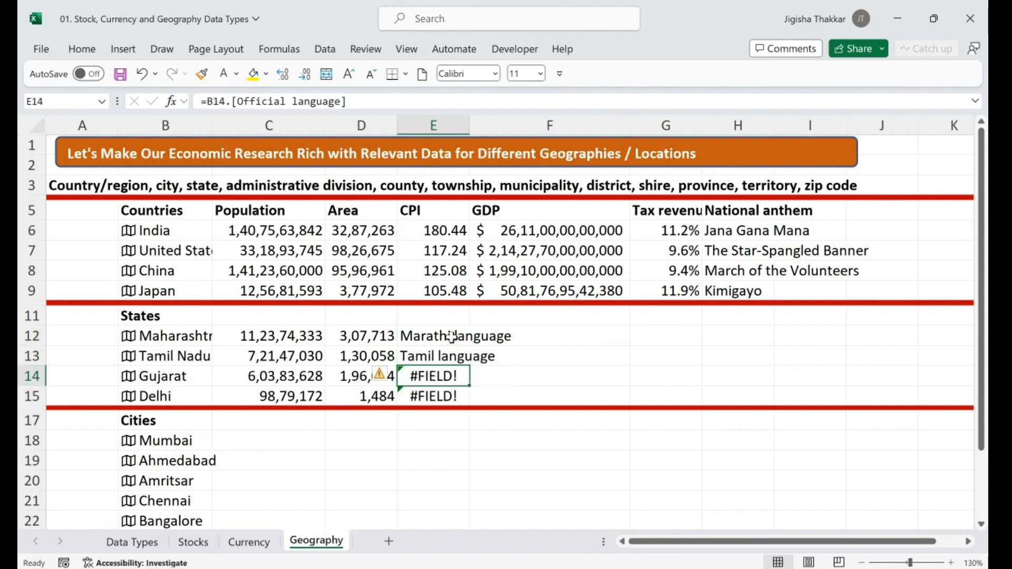
pyautogui.press('Left')
pyautogui.press('Left')
pyautogui.press('Left')
pyautogui.press('Right')
pyautogui.press('Right')
pyautogui.press('Right')
pyautogui.click(387, 375)
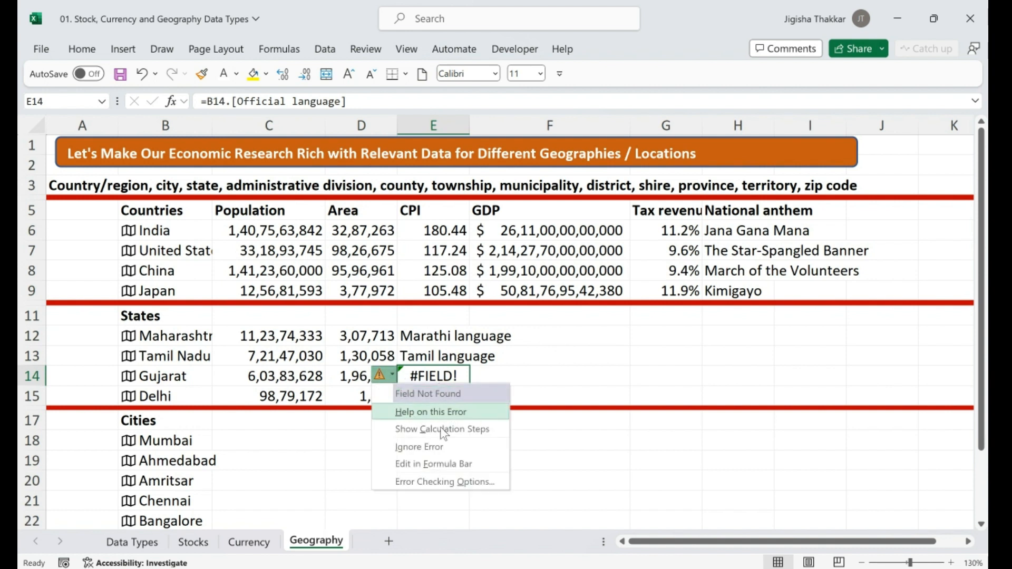
pyautogui.click(549, 371)
pyautogui.click(452, 377)
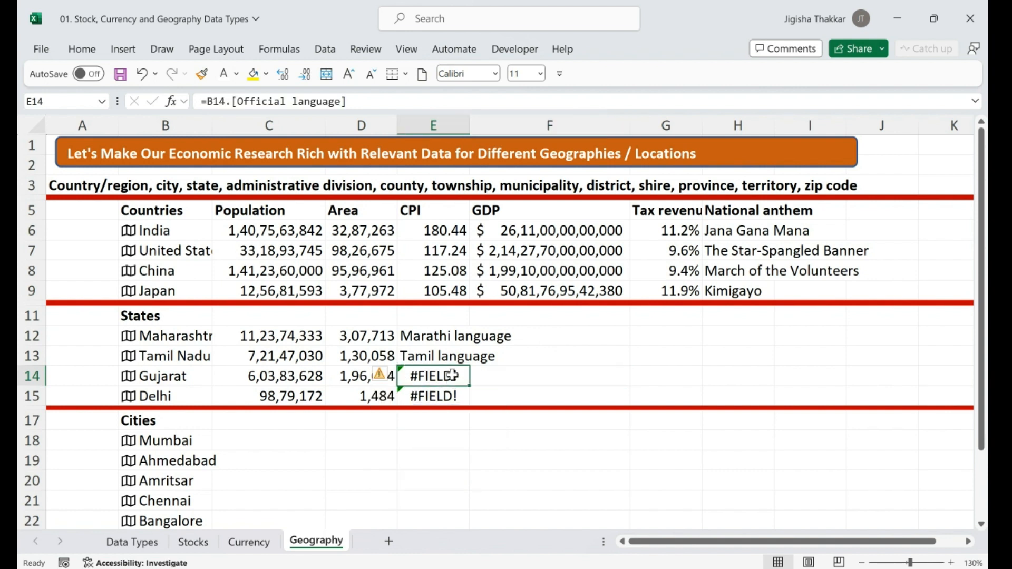
pyautogui.click(433, 395)
pyautogui.click(382, 396)
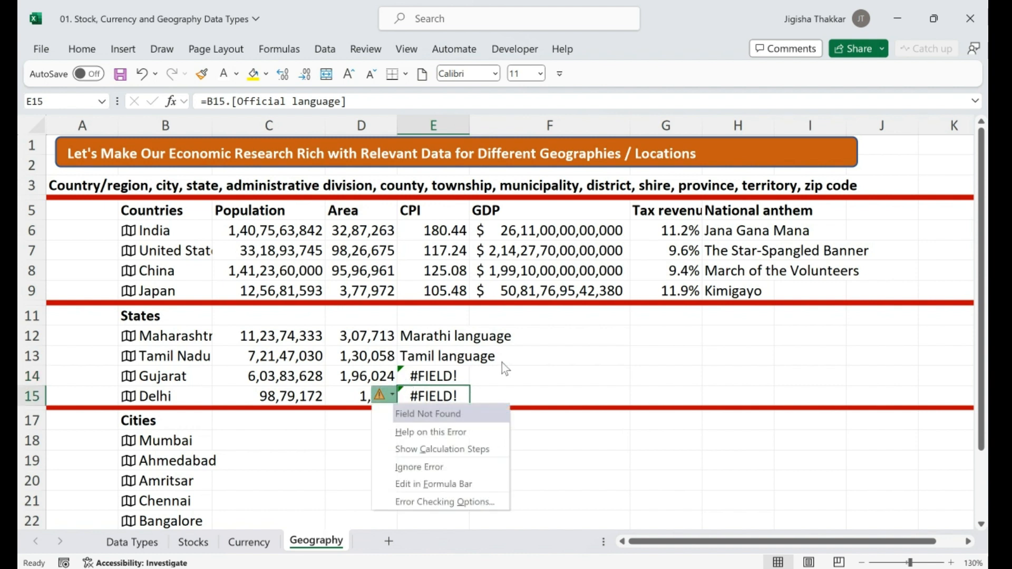
pyautogui.click(502, 363)
# Add row 11 headers: Langauage in E11, =C5 in C11 and =D5 in D11
pyautogui.click(438, 314)
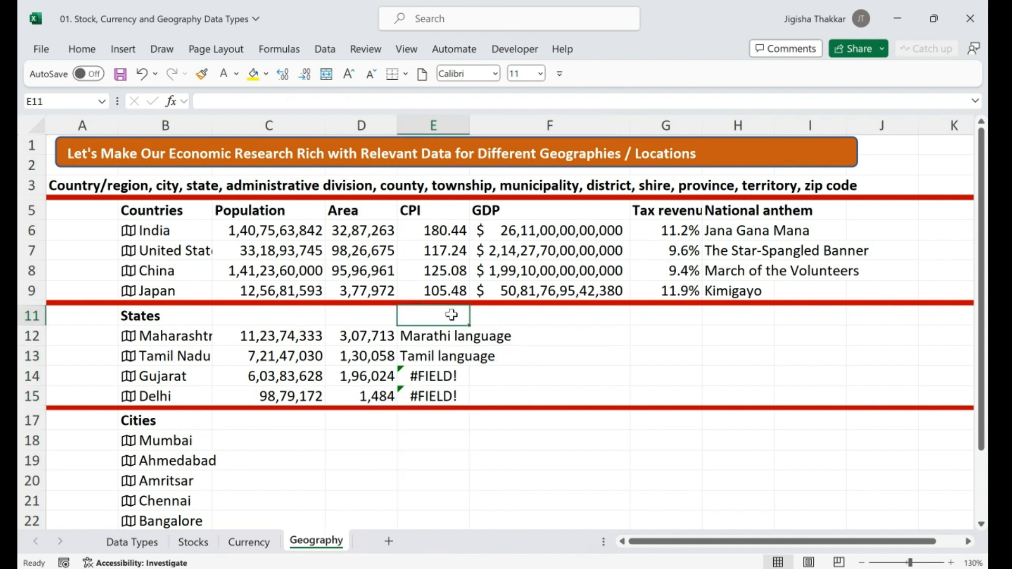
pyautogui.write('Langauage')
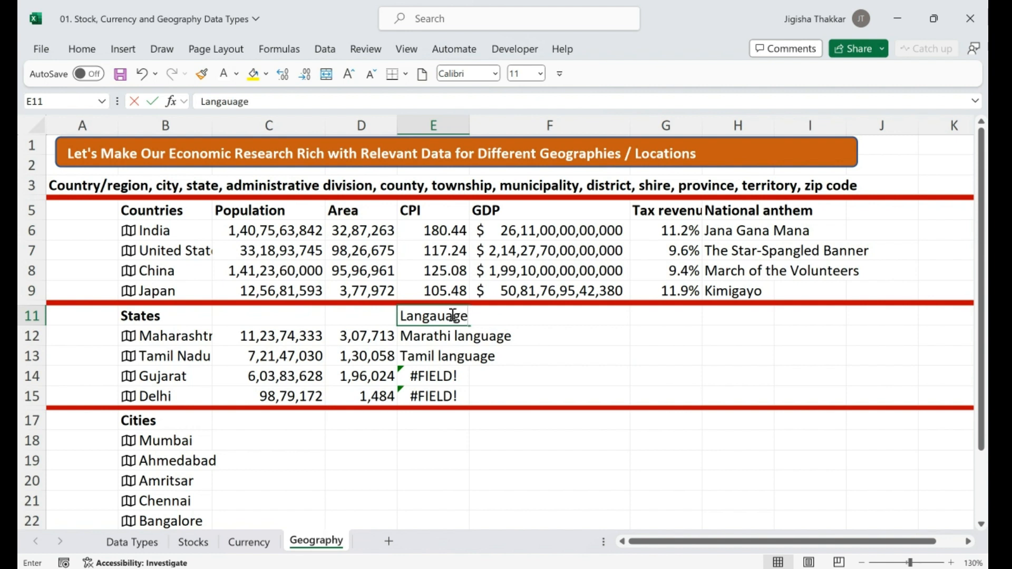
pyautogui.press('Left')
pyautogui.press('Left')
pyautogui.write('=')
pyautogui.press('Up')
pyautogui.press('Up')
pyautogui.press('Up')
pyautogui.press('Up')
pyautogui.press('Up')
pyautogui.press('Up')
pyautogui.press('Return')
pyautogui.press('Up')
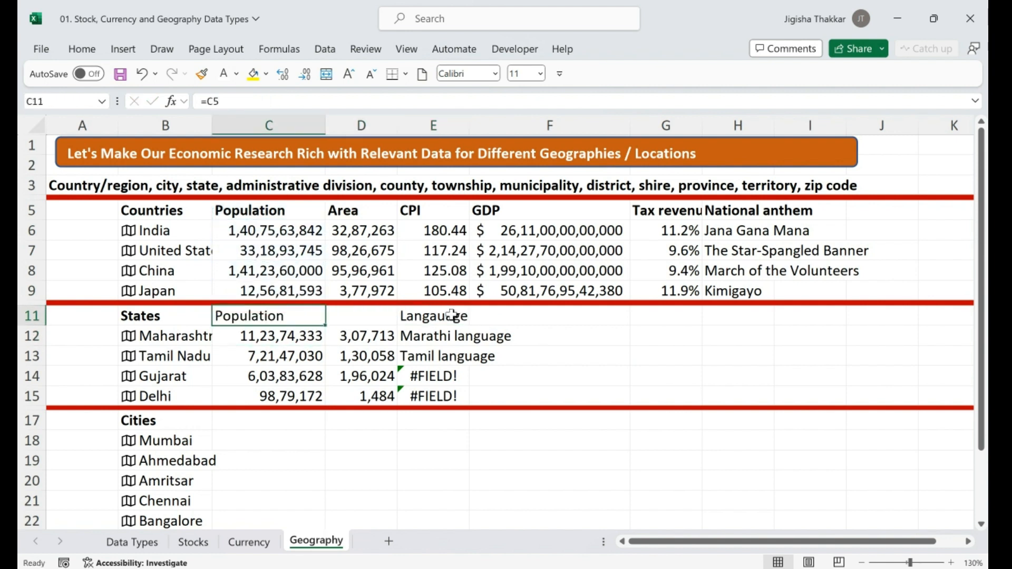
pyautogui.press('Right')
pyautogui.write('=')
pyautogui.click(372, 213)
pyautogui.press('Return')
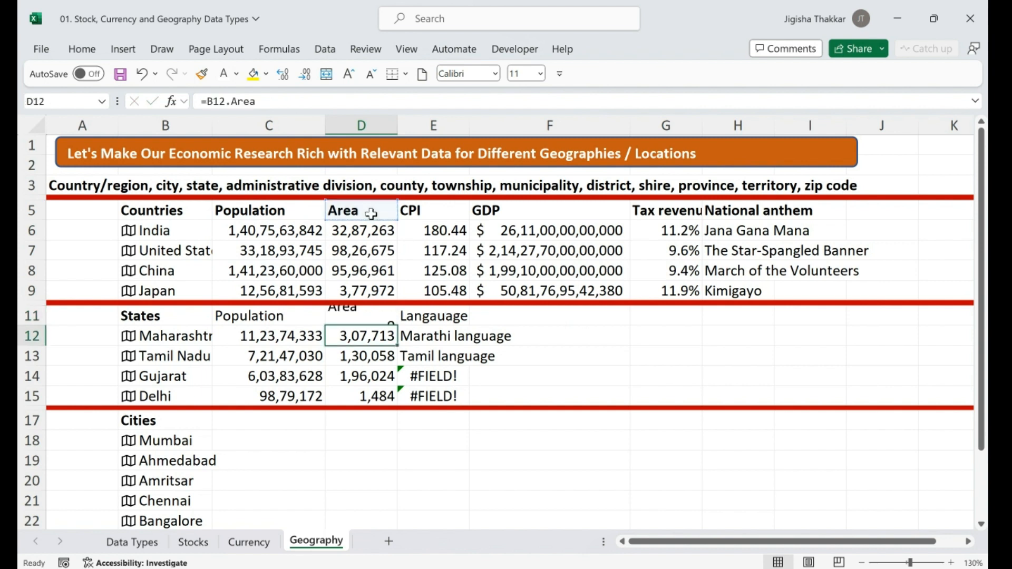
# Bold the headers C11:E11, then select the city names starting from Mumbai
pyautogui.press('Up')
pyautogui.press('Left')
pyautogui.hotkey('shift', 'Right')
pyautogui.hotkey('shift', 'Right')
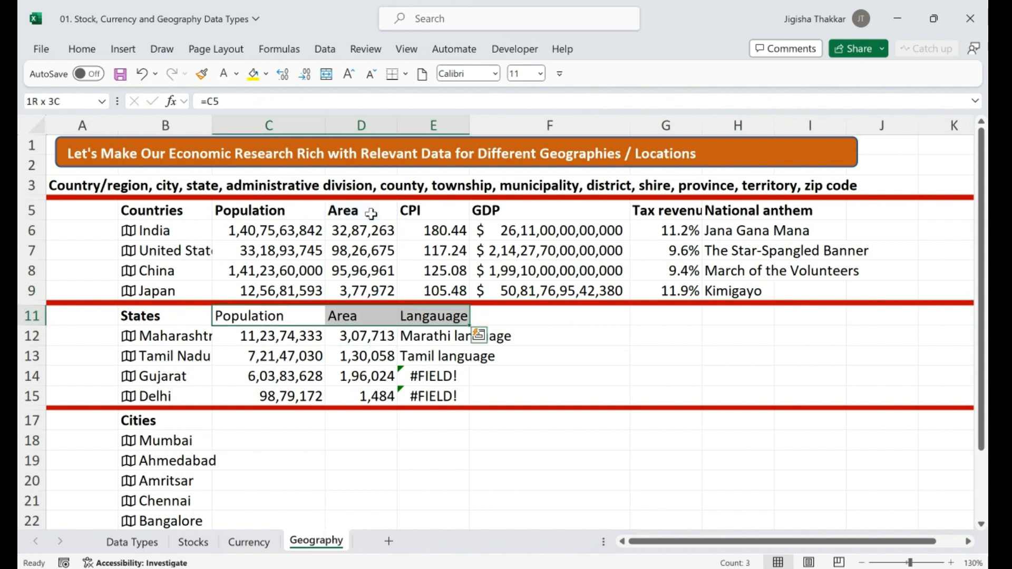
pyautogui.hotkey('ctrl', 'b')
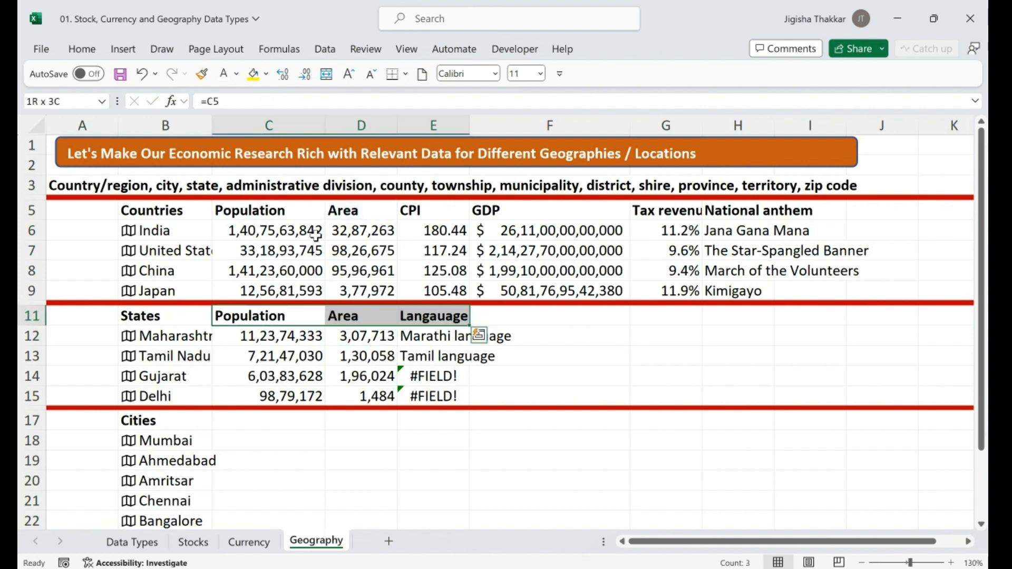
pyautogui.click(190, 442)
pyautogui.hotkey('shift', 'Down')
pyautogui.hotkey('shift', 'Down')
pyautogui.hotkey('shift', 'Down')
pyautogui.hotkey('shift', 'Down')
pyautogui.hotkey('shift', 'Down')
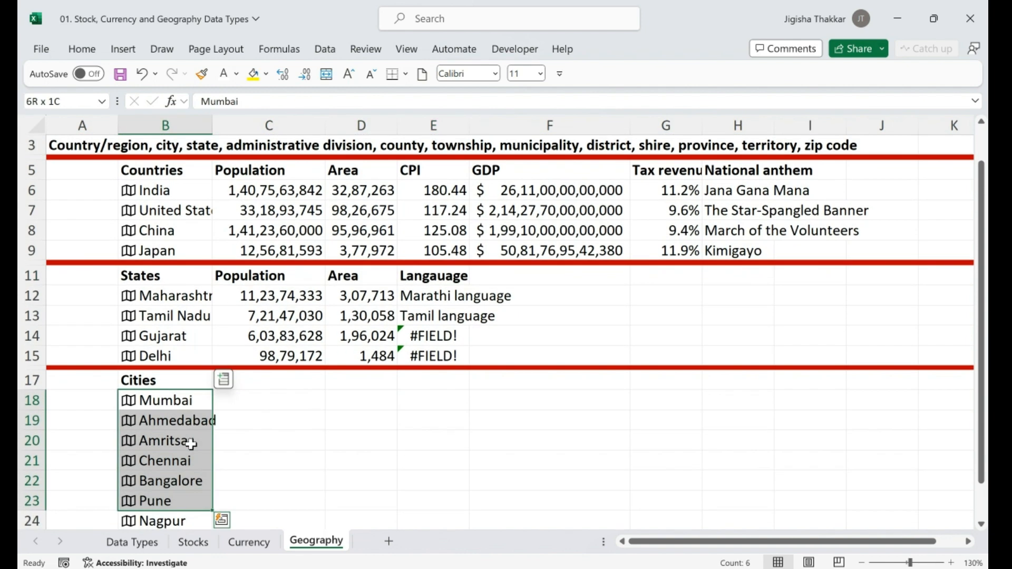
# Insert Population and Area for the cities Mumbai through Kolhapur, then go to the Stocks sheet
pyautogui.hotkey('shift', 'Down')
pyautogui.hotkey('shift', 'Down')
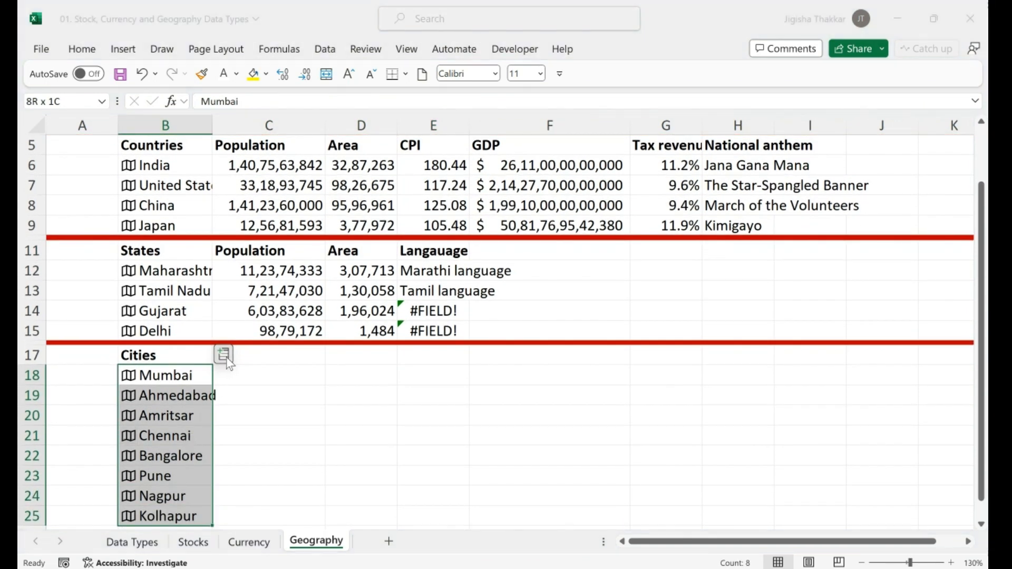
pyautogui.click(224, 357)
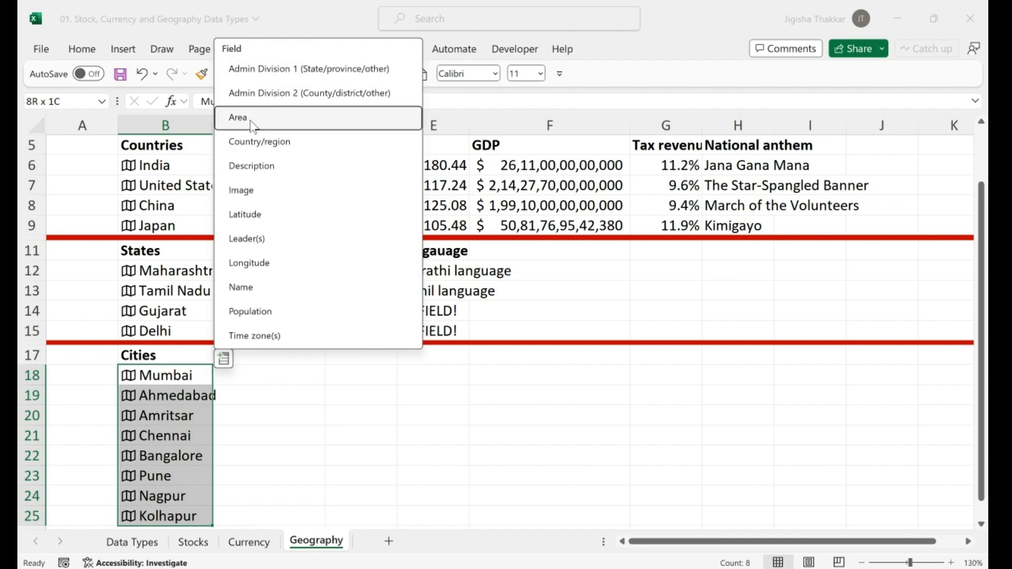
pyautogui.click(263, 311)
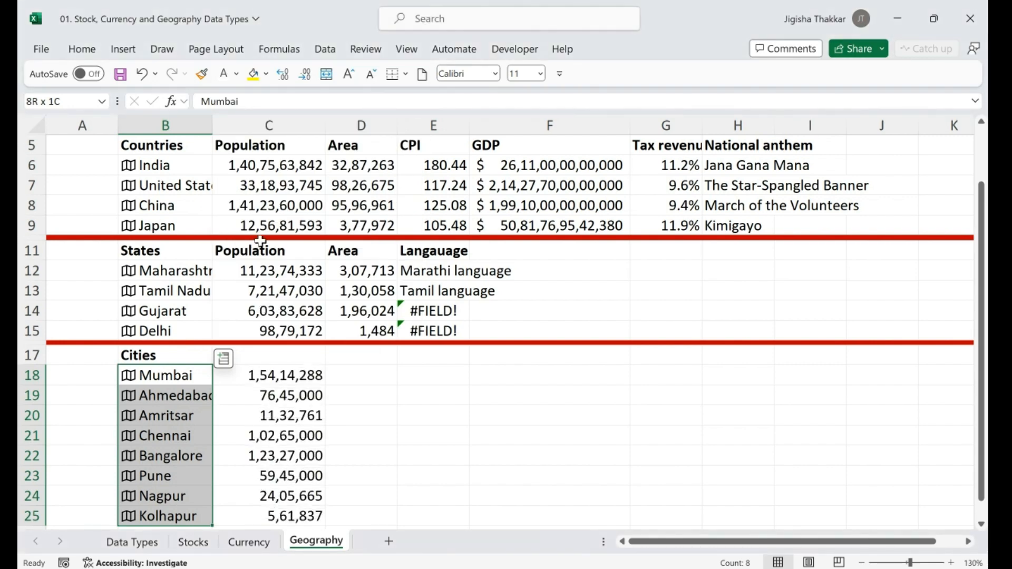
pyautogui.click(222, 358)
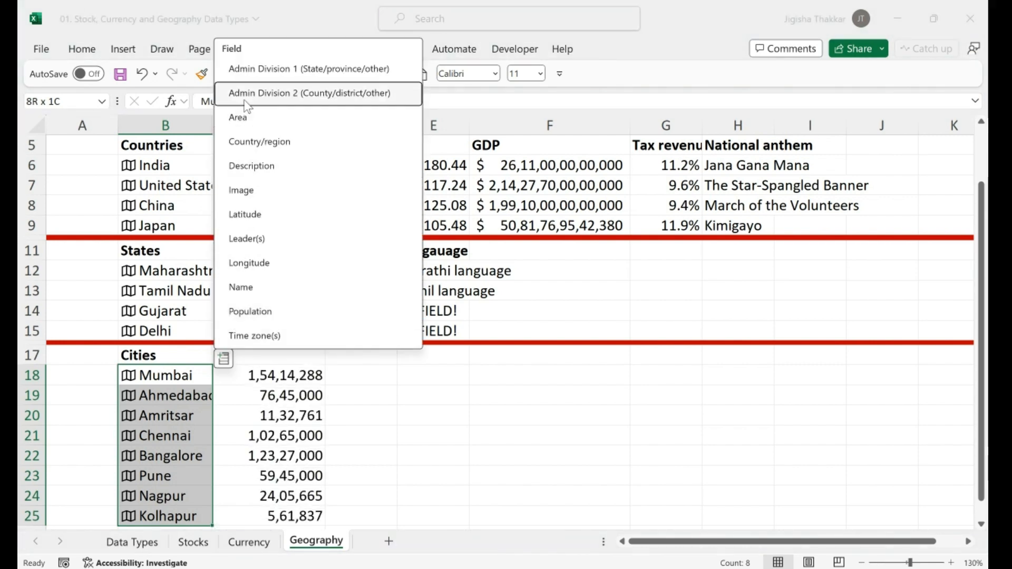
pyautogui.click(246, 115)
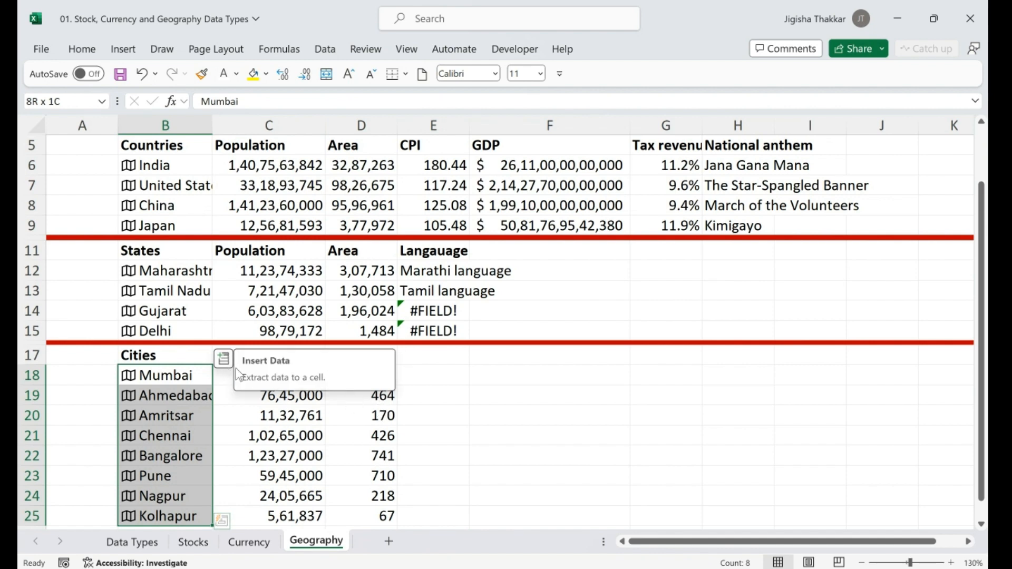
pyautogui.click(223, 358)
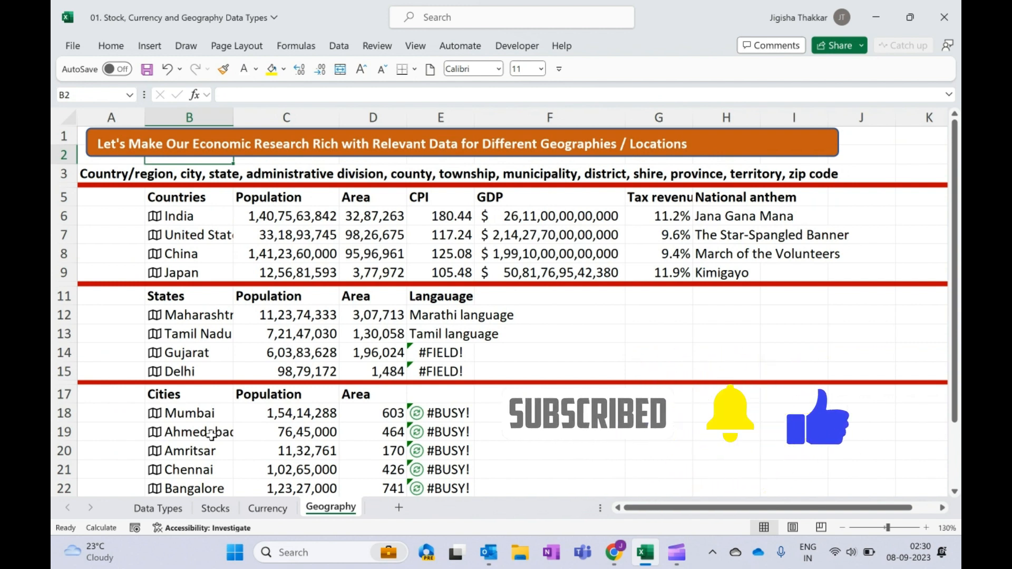
pyautogui.click(219, 509)
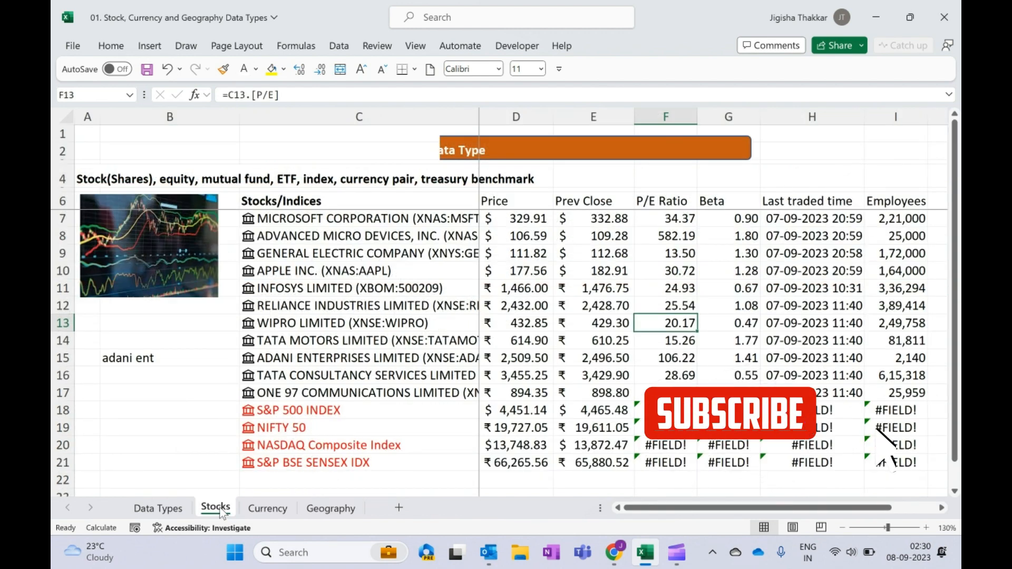